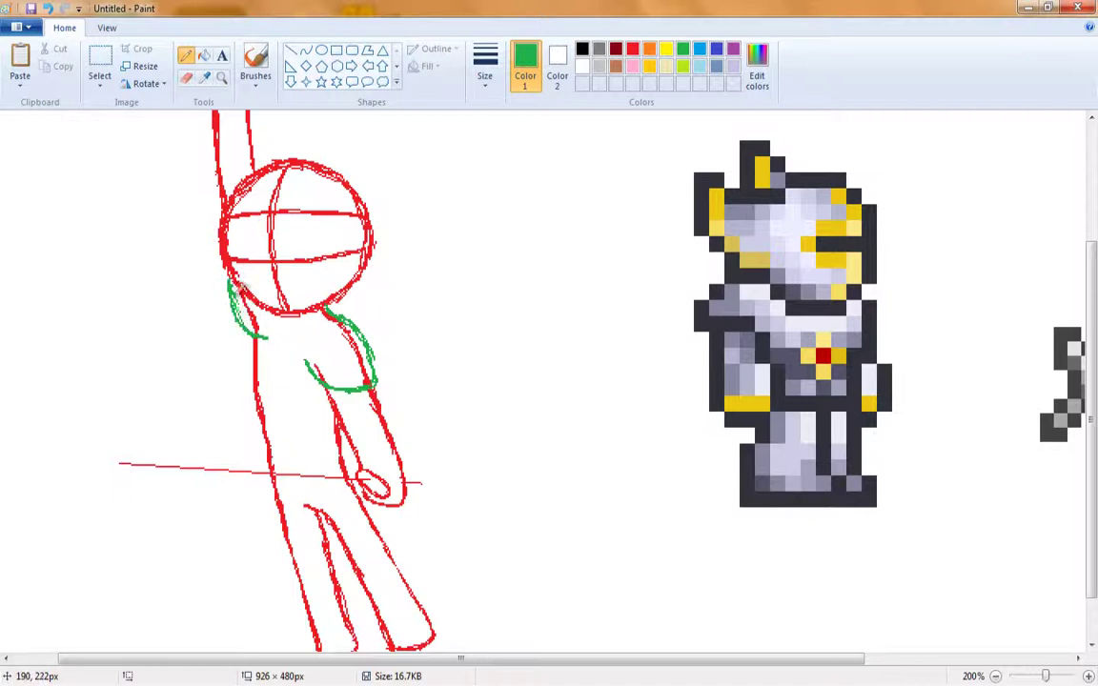
Sketch a green rounded tab at the centre of the chest collar and place a small thin circle inside it.
scroll(539, 364, "down", 1)
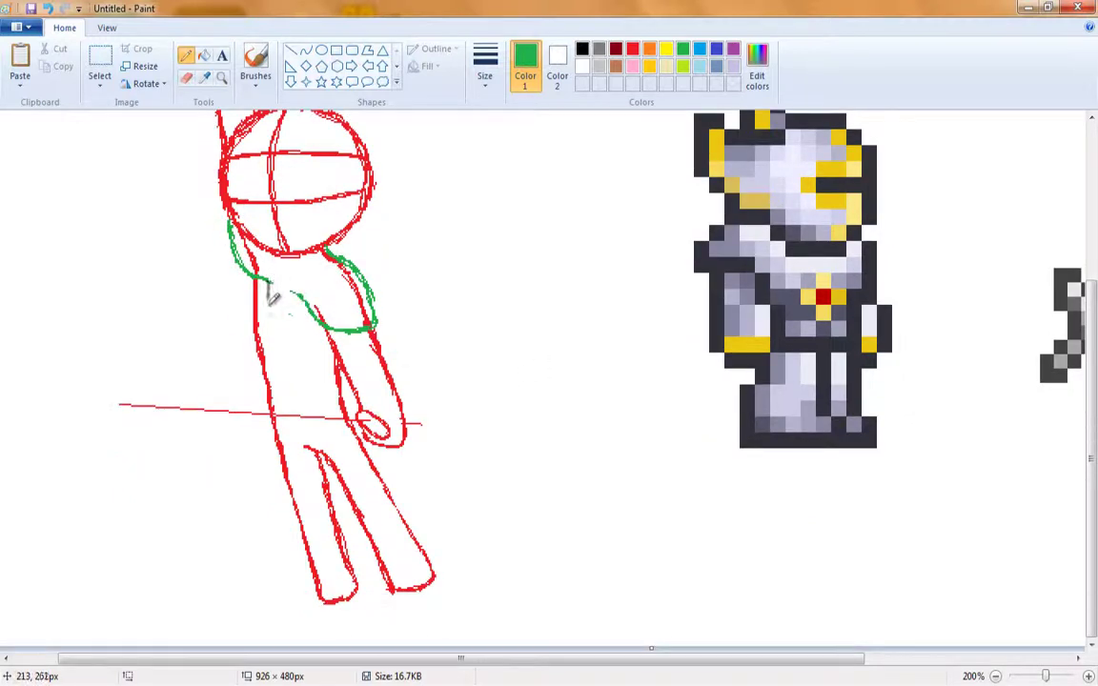
left_click_drag(272, 297, 293, 299)
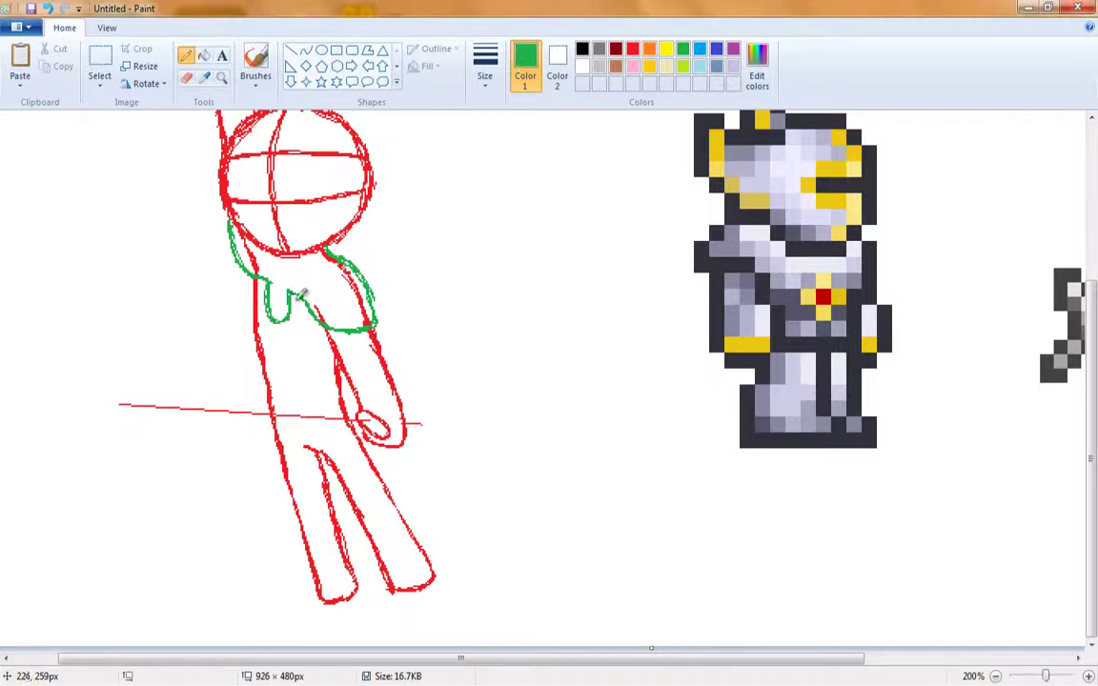
left_click(322, 49)
left_click(485, 69)
left_click(490, 110)
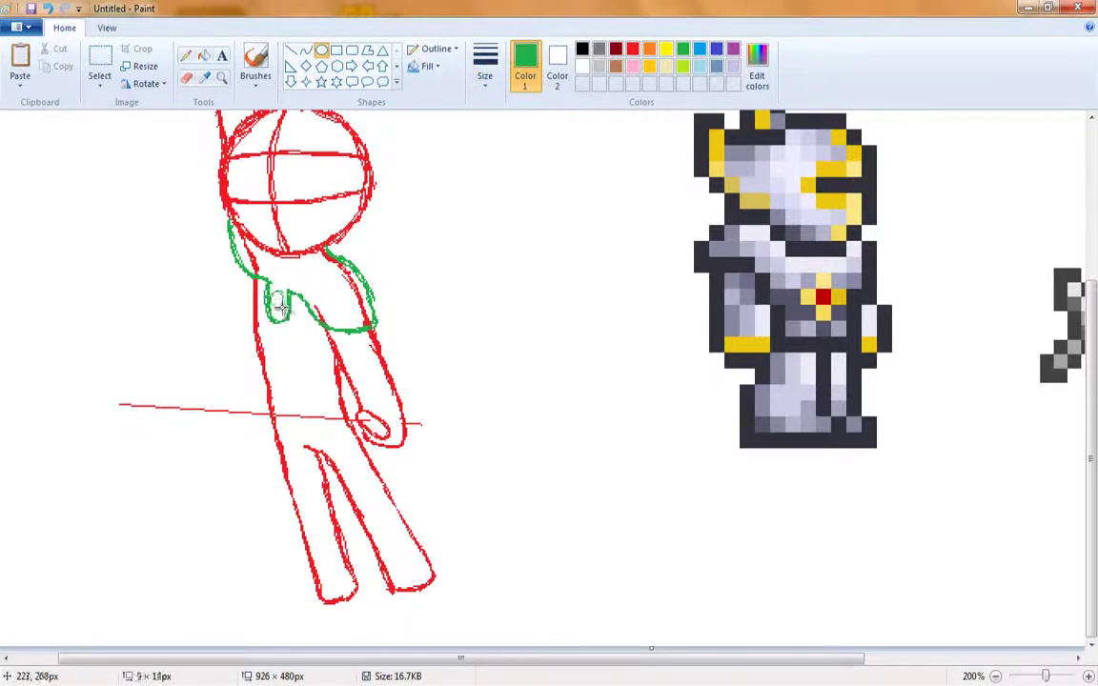
left_click(99, 65)
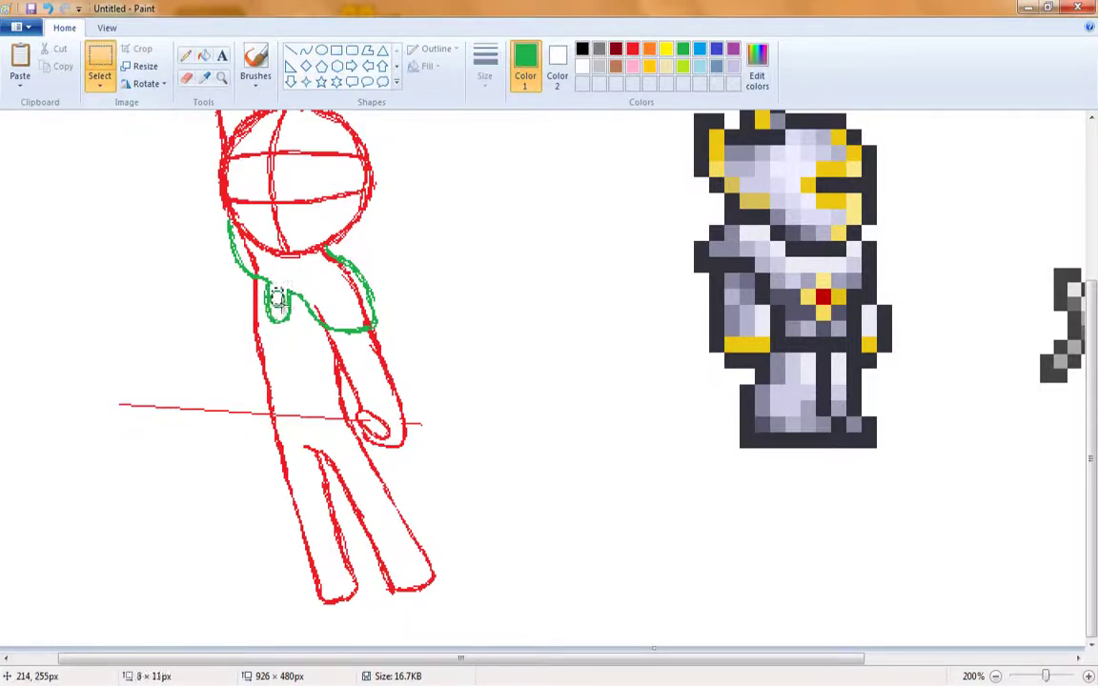
Sketch green gloves over the lowered and raised hands and green boots on both feet with the Pencil.
left_click(186, 58)
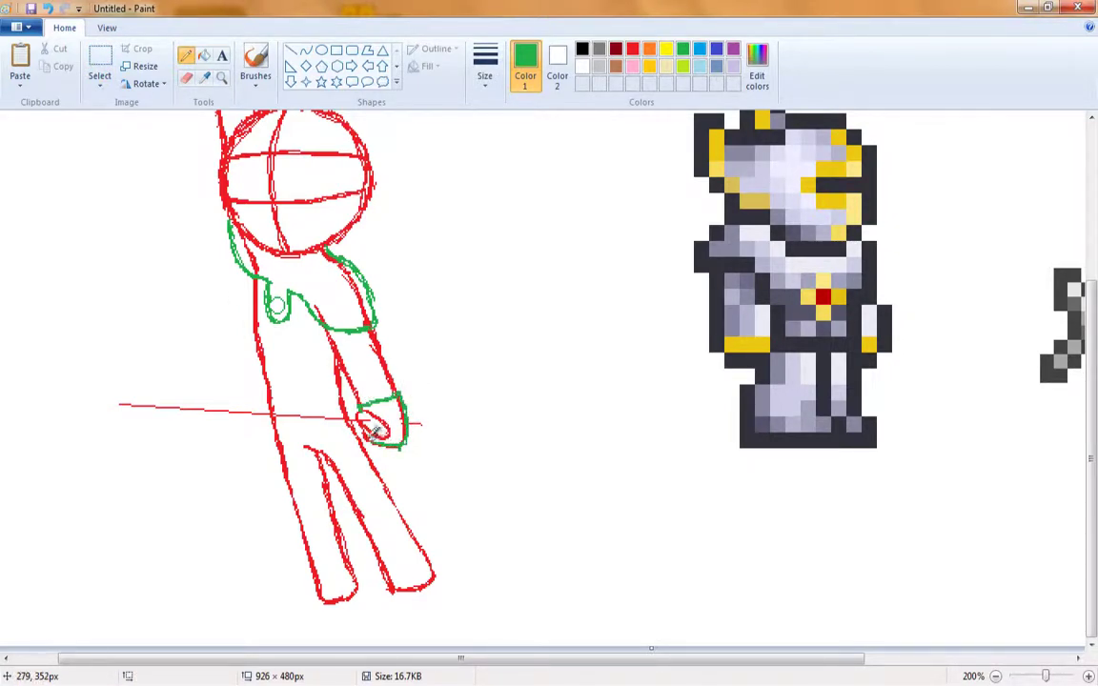
scroll(310, 336, "up", 5)
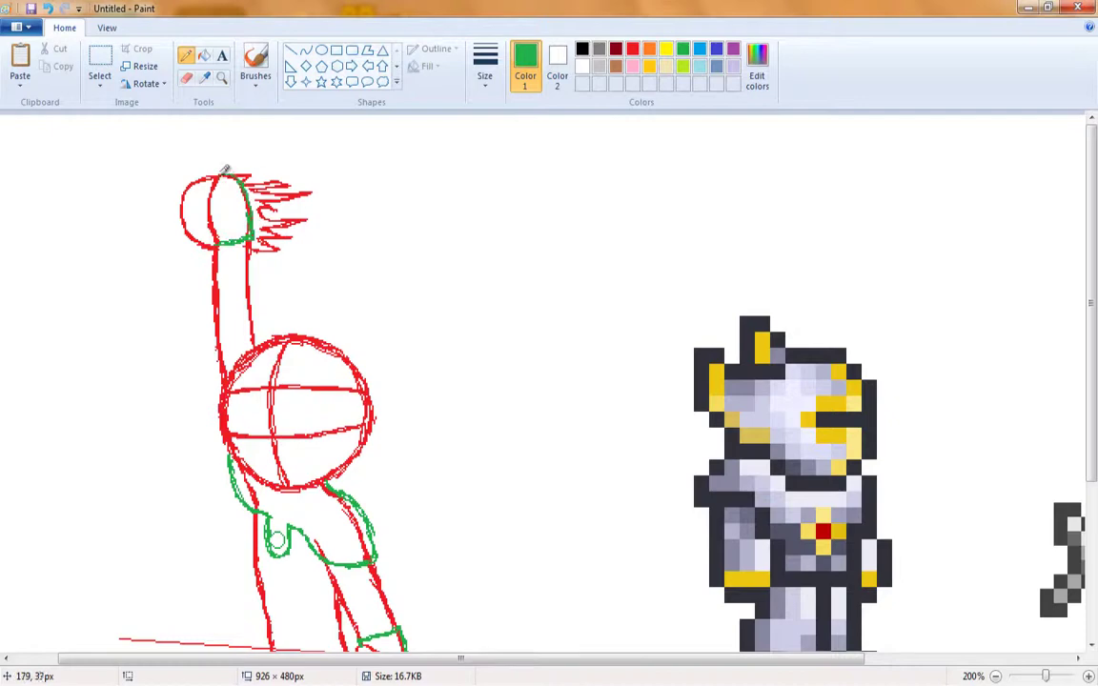
scroll(533, 294, "down", 5)
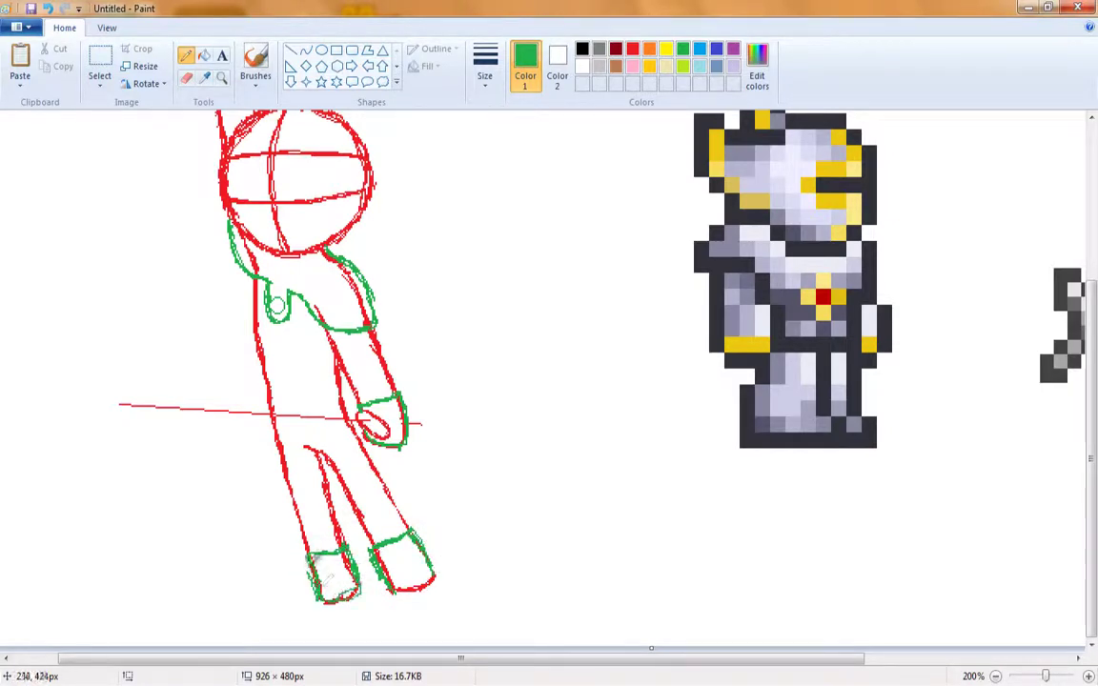
Sketch green bands across both legs and a belt at the waist, and outline the legs and torso with short abdominal marks.
scroll(326, 313, "up", 3)
scroll(326, 313, "down", 3)
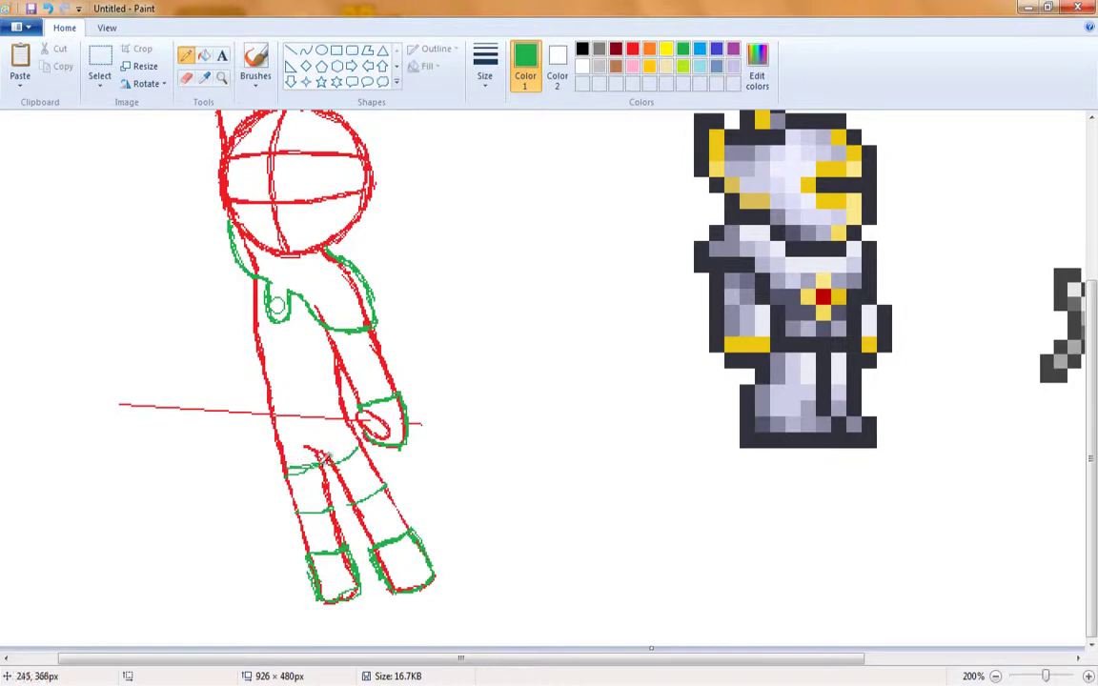
scroll(323, 457, "up", 3)
scroll(322, 457, "down", 3)
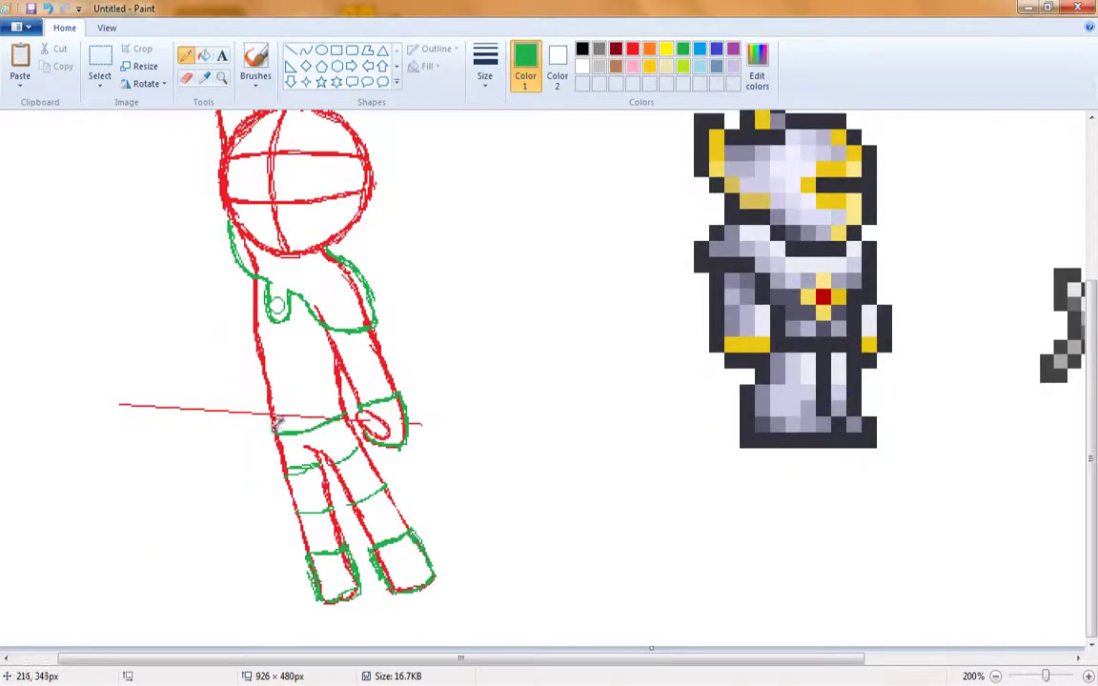
mouse_move(414, 522)
left_mouse_down()
mouse_move(367, 448)
mouse_move(315, 536)
mouse_move(307, 533)
mouse_move(290, 476)
mouse_move(373, 536)
mouse_move(318, 446)
mouse_move(341, 530)
mouse_move(316, 488)
left_mouse_up()
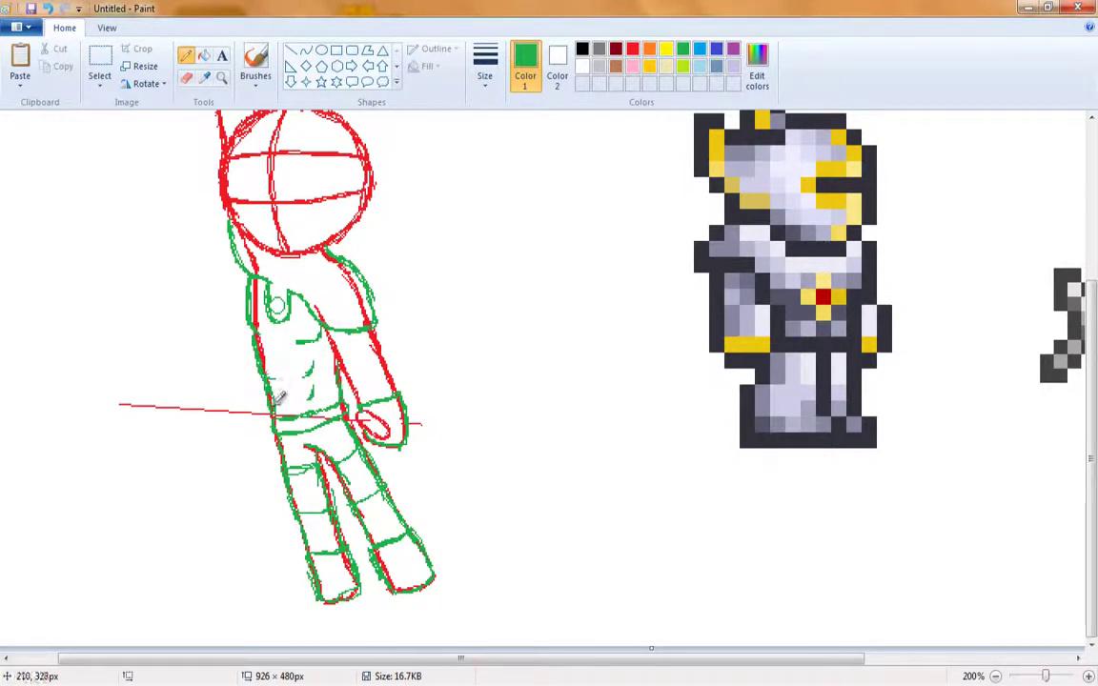
left_click(99, 66)
left_click_drag(280, 339, 312, 398)
left_click(186, 55)
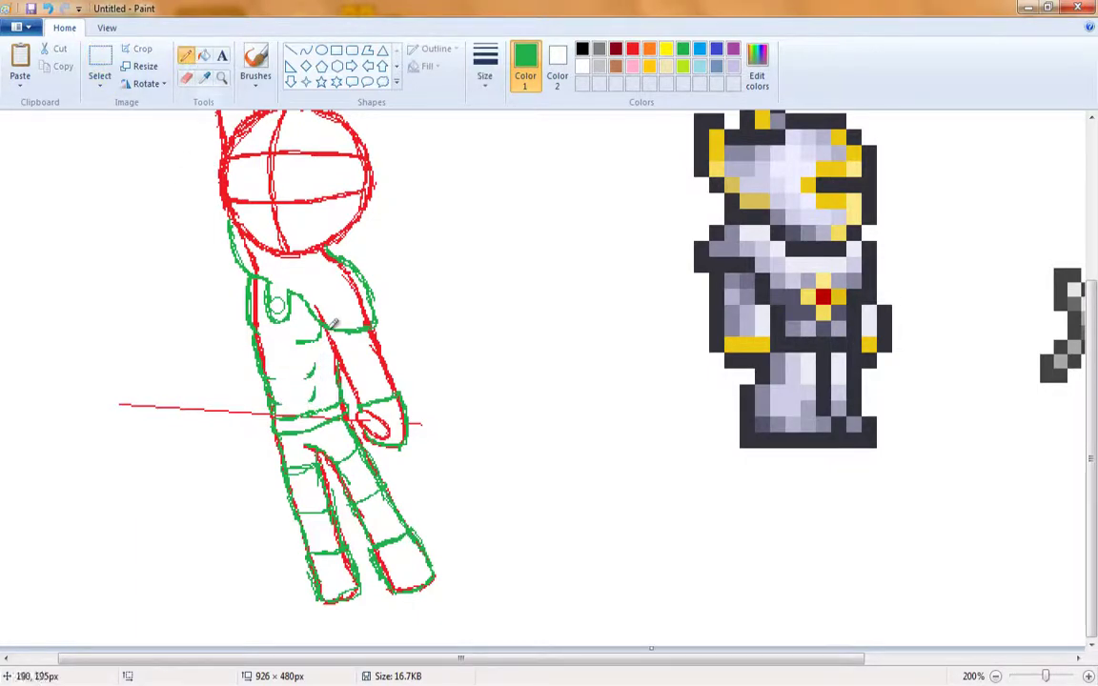
Outline both arms in green, with a band across each forearm and a curved thumb on the raised hand.
scroll(379, 343, "up", 3)
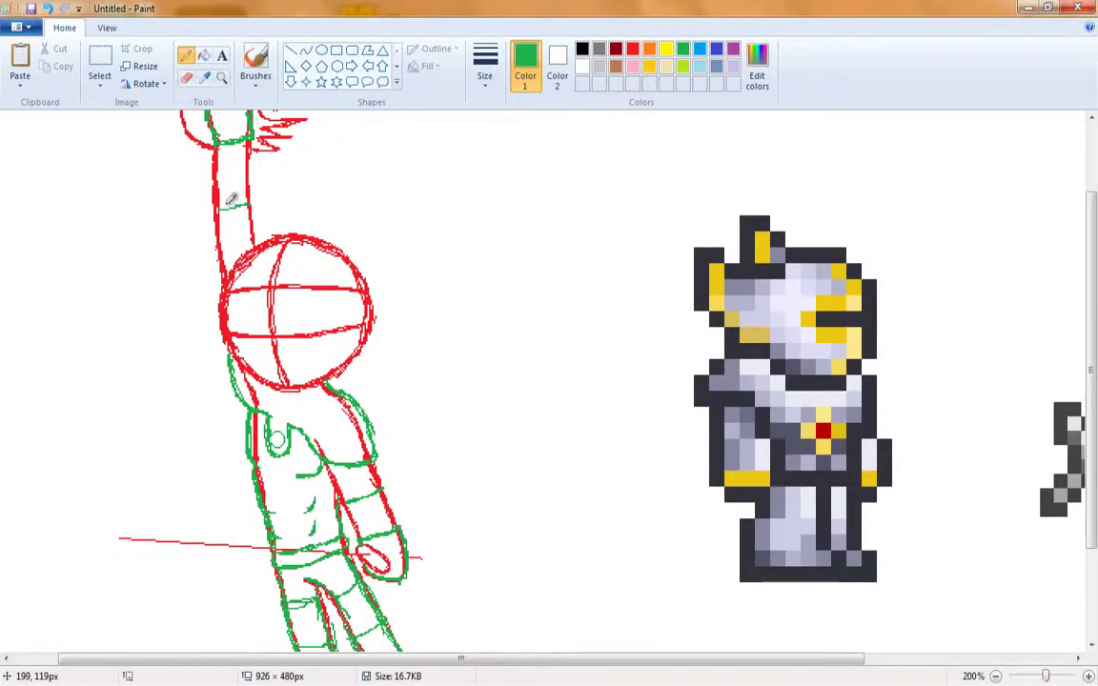
scroll(314, 440, "up", 2)
left_click_drag(234, 262, 226, 231)
scroll(391, 328, "down", 5)
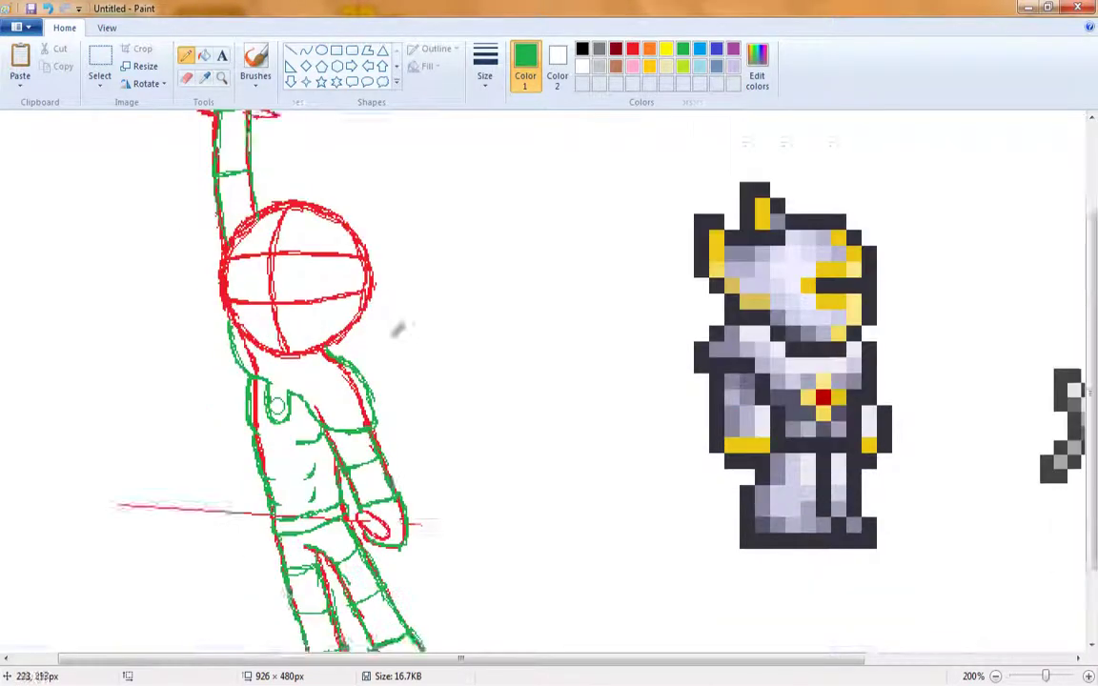
scroll(395, 423, "up", 5)
scroll(627, 460, "down", 3)
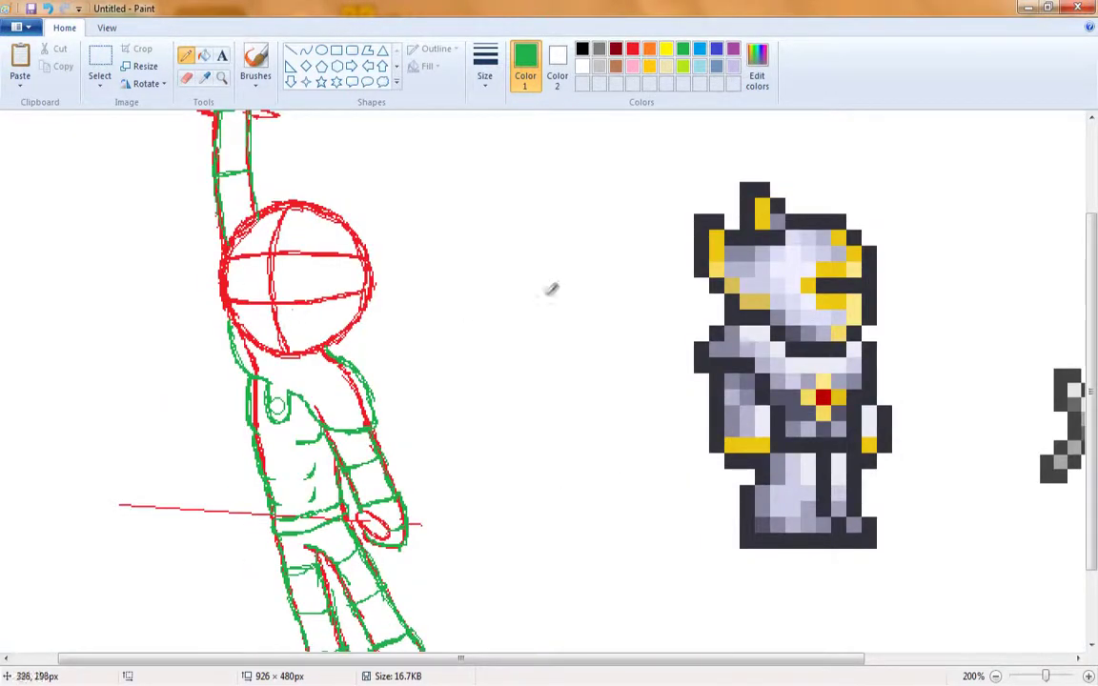
Sketch a green eye slit across the helmet and surround it with cross-shaped trim reaching the helmet's top and bottom edges.
scroll(452, 210, "up", 1, "ctrl")
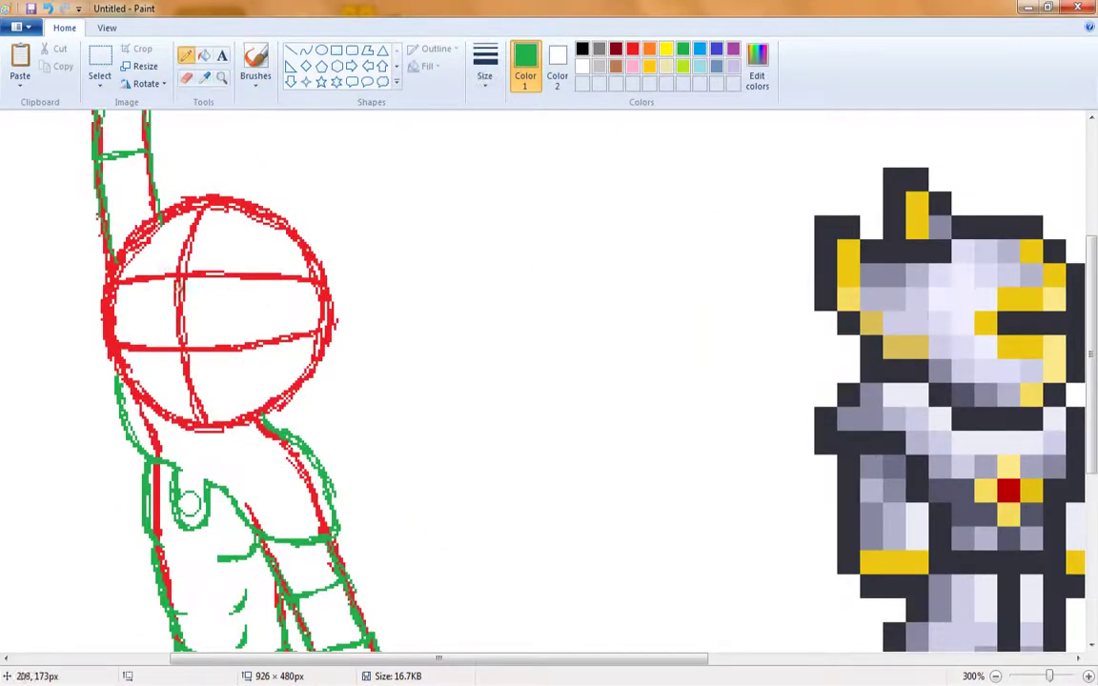
mouse_move(124, 296)
left_mouse_down()
mouse_move(191, 289)
mouse_move(272, 295)
left_mouse_up()
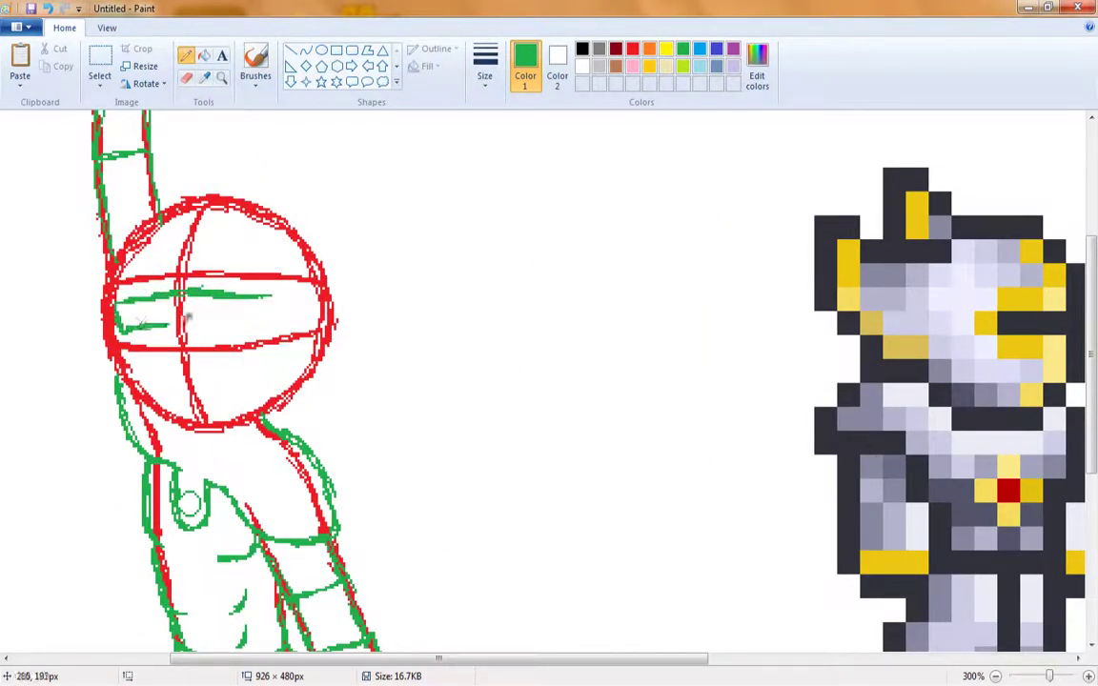
left_click_drag(188, 321, 266, 323)
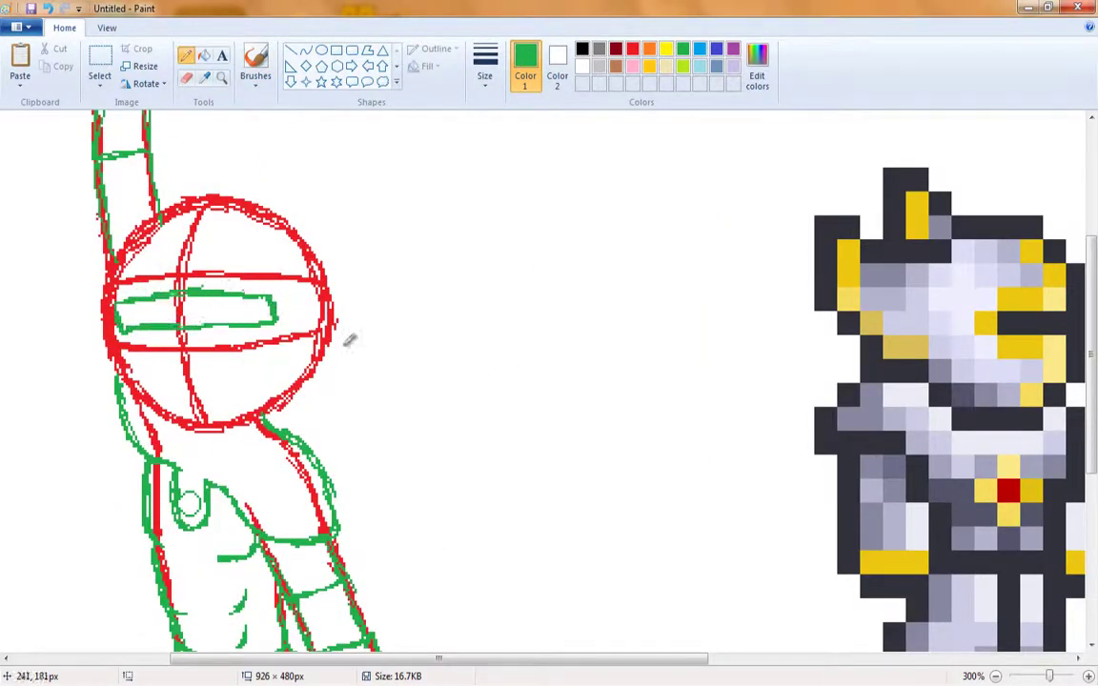
left_click_drag(196, 274, 290, 288)
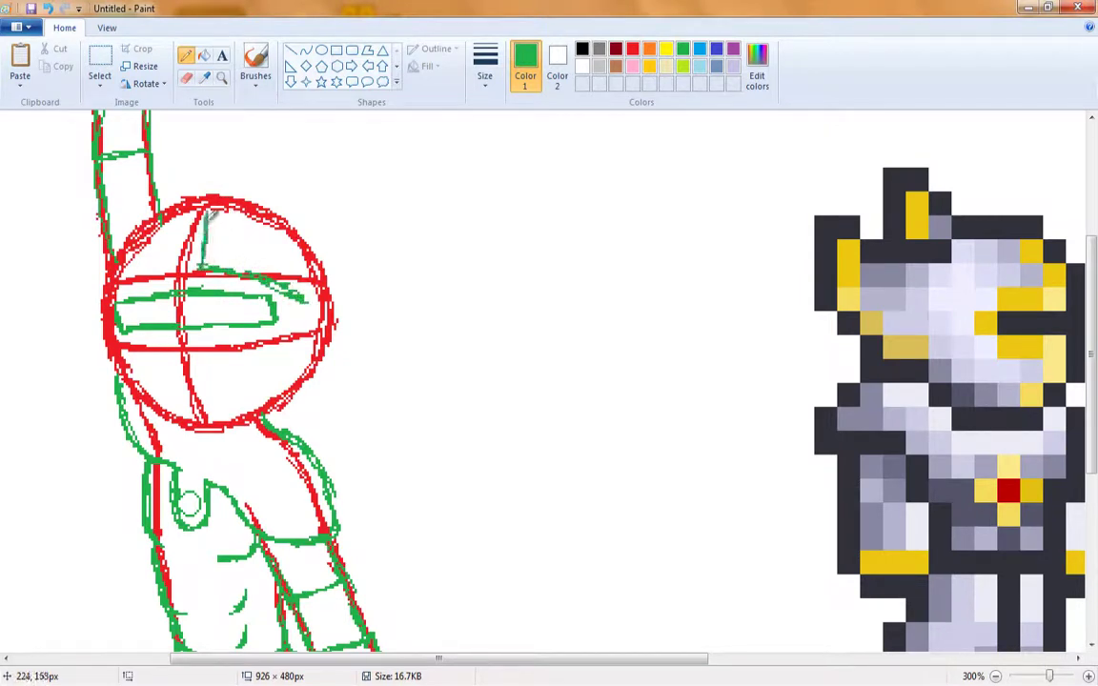
mouse_move(186, 215)
left_mouse_down()
mouse_move(118, 318)
mouse_move(117, 348)
mouse_move(172, 343)
mouse_move(113, 352)
mouse_move(174, 357)
mouse_move(164, 370)
mouse_move(183, 408)
left_mouse_up()
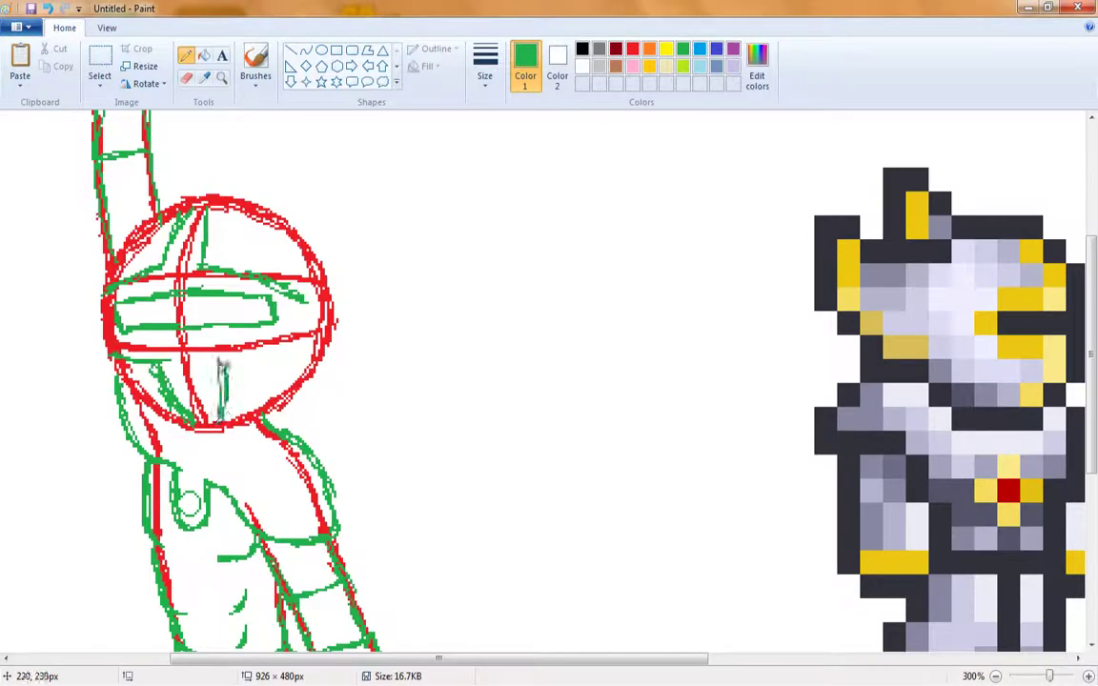
left_click_drag(221, 368, 218, 355)
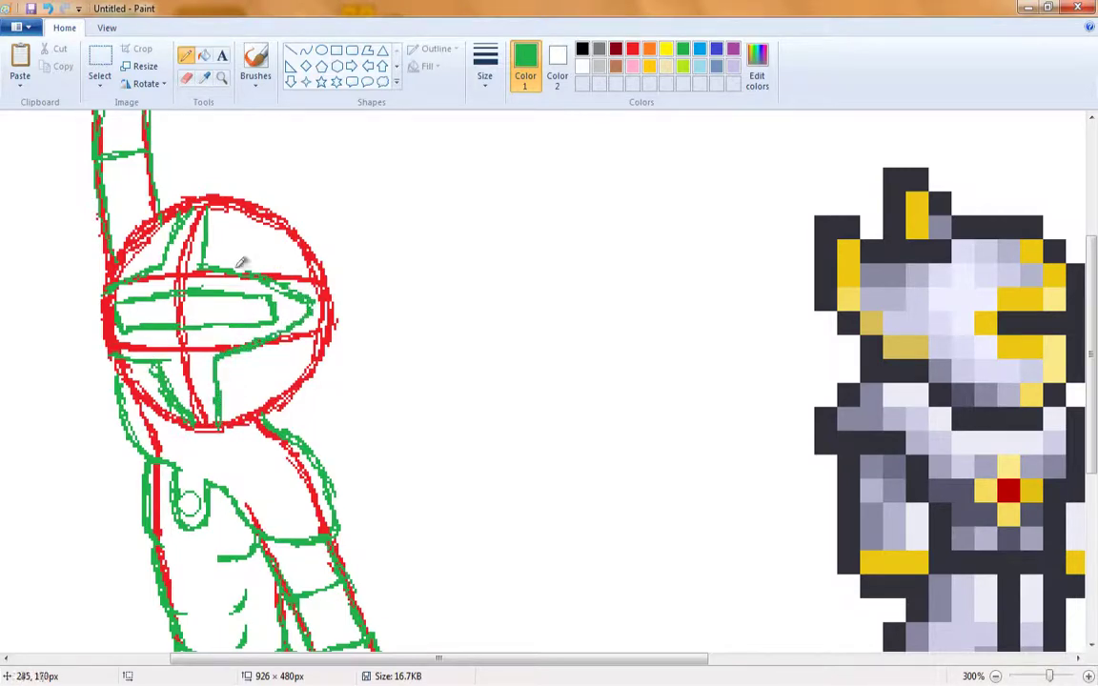
Sketch a large green horn with an inner edge at the back of the helmet and a smaller one beside the raised arm.
scroll(772, 344, "up", 3)
left_click_drag(619, 658, 632, 658)
mouse_move(237, 343)
left_mouse_down()
mouse_move(297, 320)
mouse_move(339, 357)
mouse_move(343, 402)
mouse_move(298, 473)
left_mouse_up()
left_click_drag(321, 314, 305, 458)
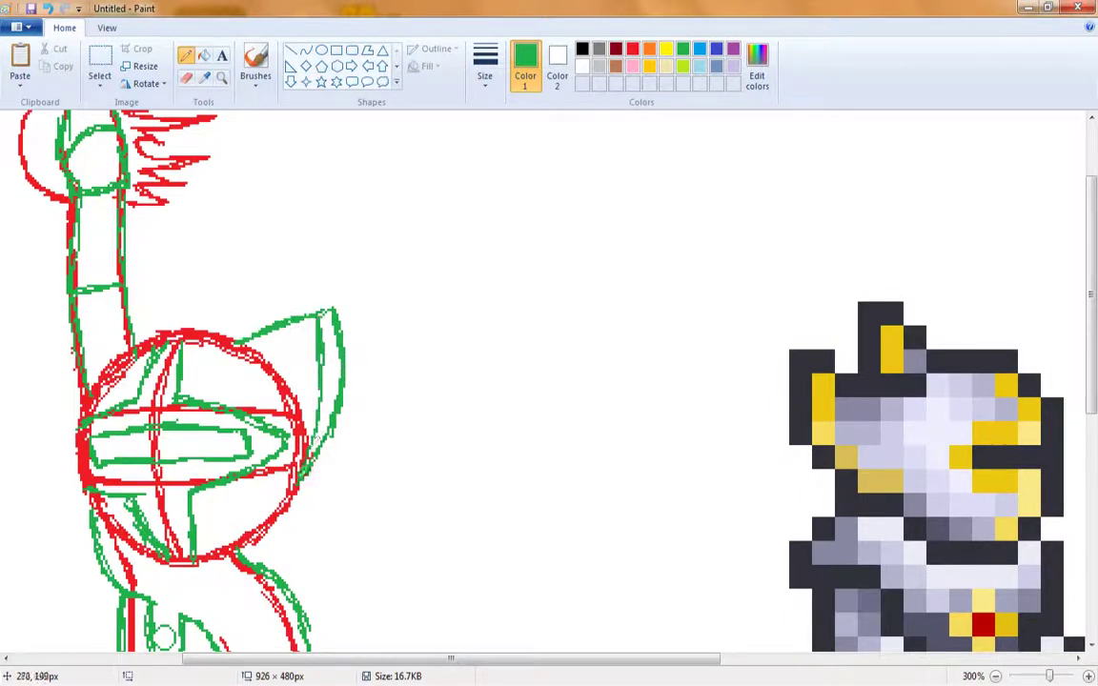
mouse_move(138, 286)
left_mouse_down()
mouse_move(105, 338)
mouse_move(140, 284)
mouse_move(148, 295)
left_mouse_up()
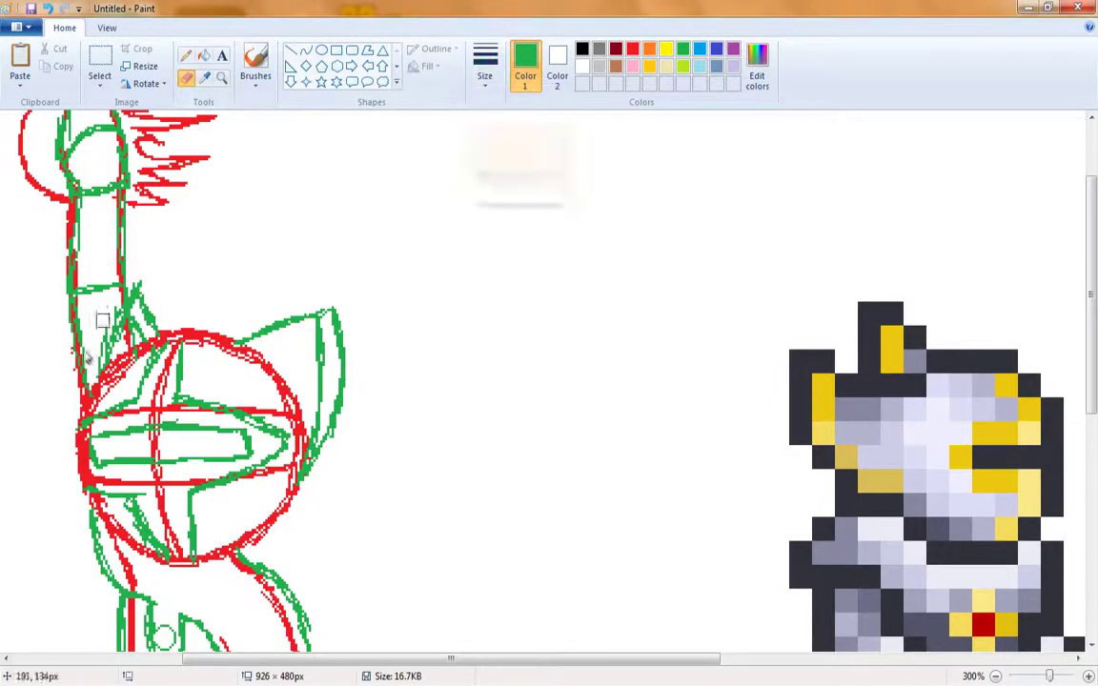
Trace the lower and front edges of the round helmet with indigo Curve lines, working at 400% zoom.
left_click(221, 76)
right_click(548, 335)
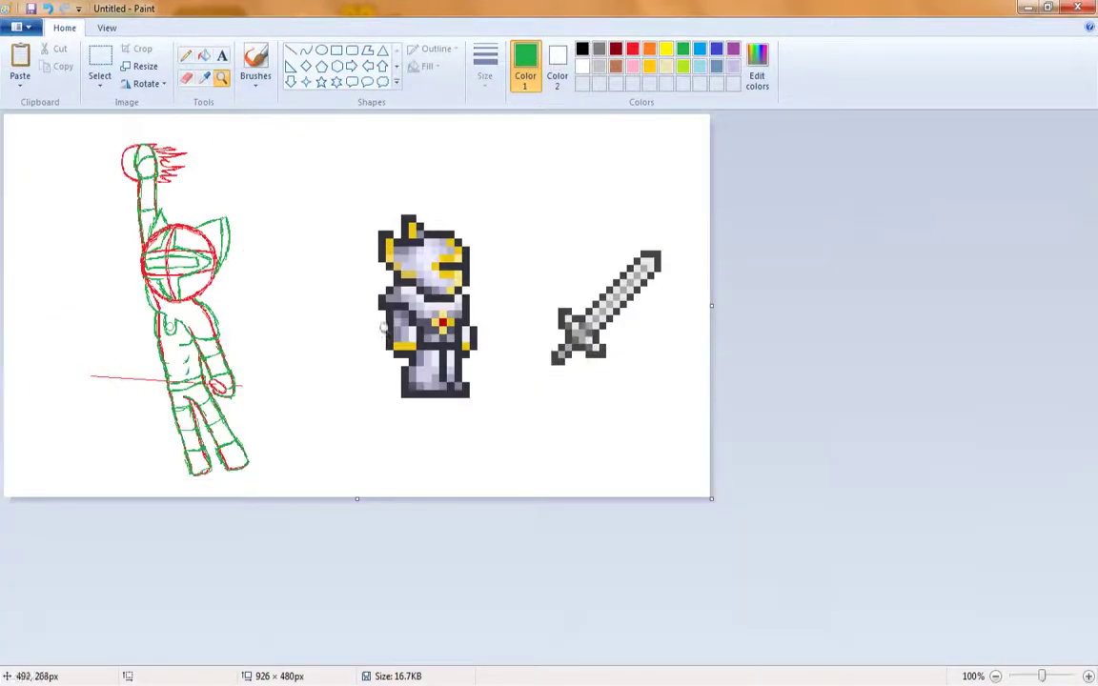
left_click(253, 335)
left_click(372, 281)
left_click(717, 49)
left_click(305, 49)
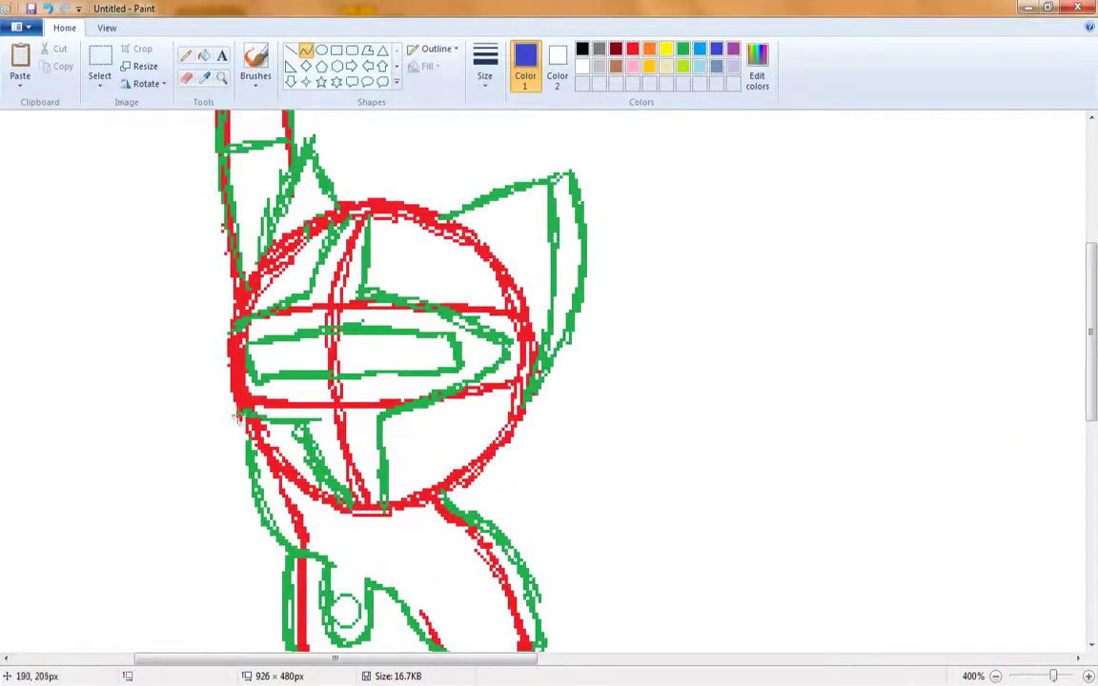
mouse_move(236, 416)
left_mouse_down()
mouse_move(336, 514)
mouse_move(286, 481)
mouse_move(400, 529)
mouse_move(382, 508)
left_mouse_up()
left_click_drag(400, 507, 520, 400)
left_click_drag(240, 408, 370, 202)
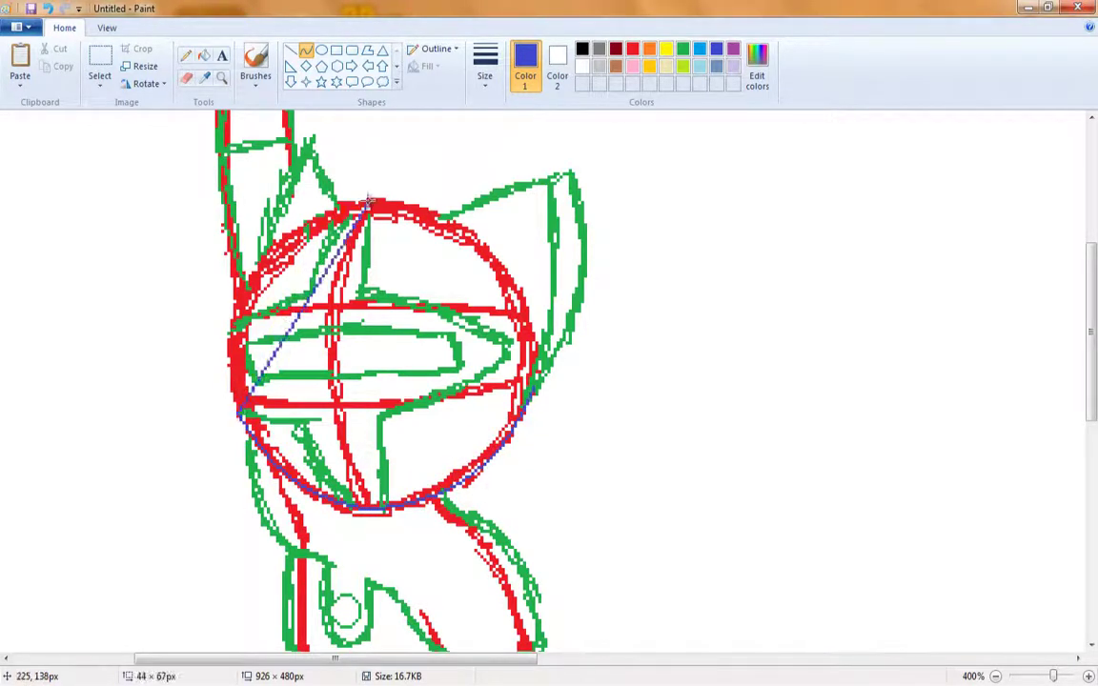
left_click_drag(305, 303, 238, 204)
Trace both helmet horns with their inner edges and the helmet's top edge between them in indigo curves.
mouse_move(537, 384)
left_mouse_down()
mouse_move(579, 171)
mouse_move(592, 282)
left_mouse_up()
left_click_drag(572, 172, 413, 230)
left_click_drag(510, 179, 467, 222)
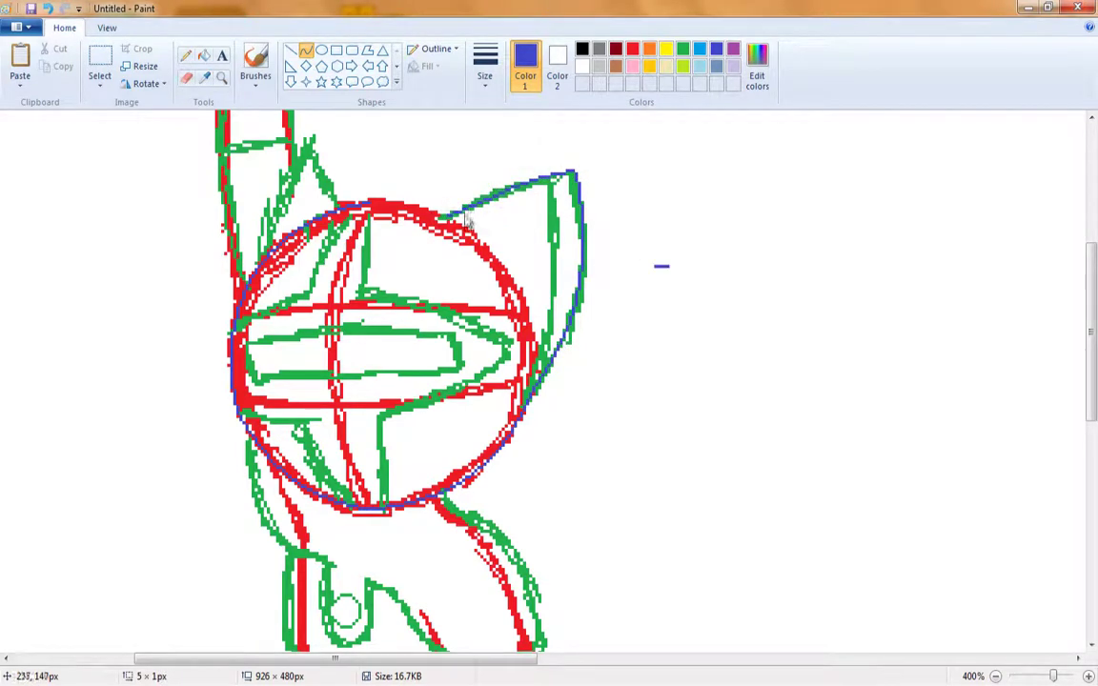
left_click_drag(556, 178, 551, 334)
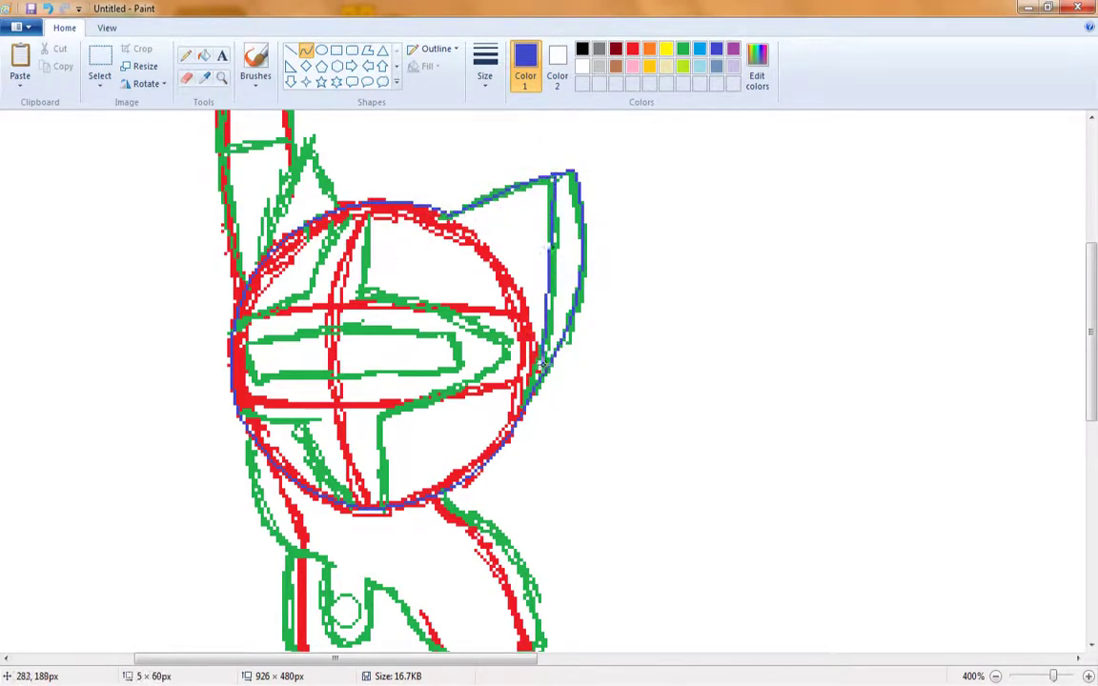
left_click_drag(551, 286, 562, 245)
left_click_drag(326, 171, 262, 187)
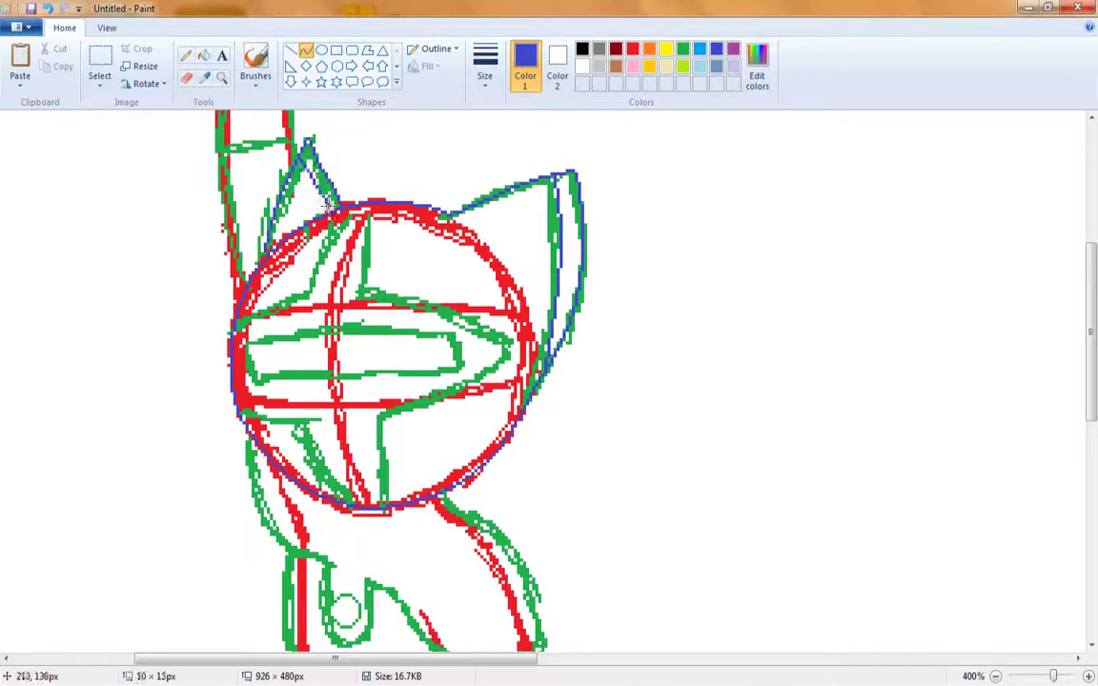
left_click_drag(326, 203, 383, 212)
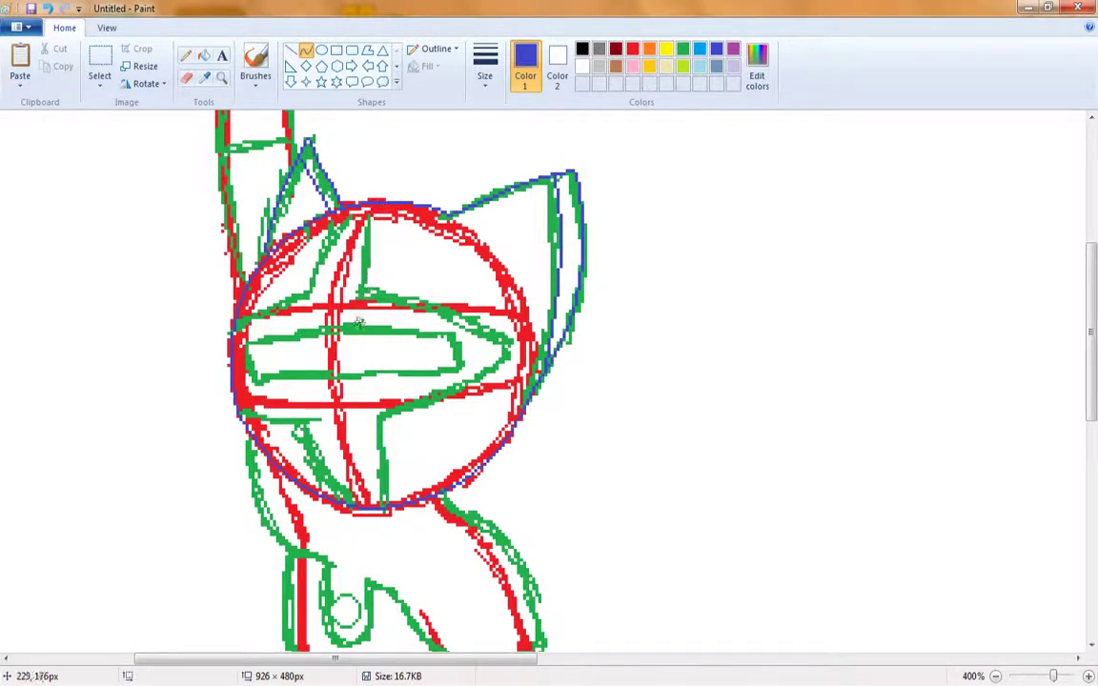
Trace the cross-shaped trim around the helmet's eye slit with purple curves.
left_click(733, 48)
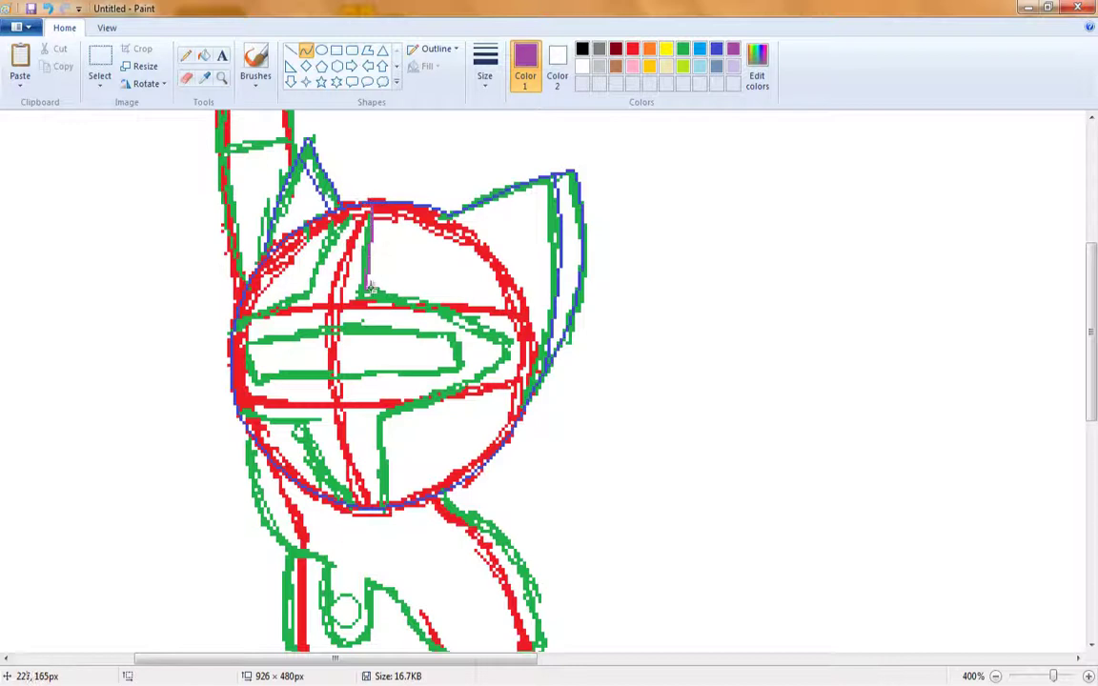
left_click_drag(369, 287, 512, 351)
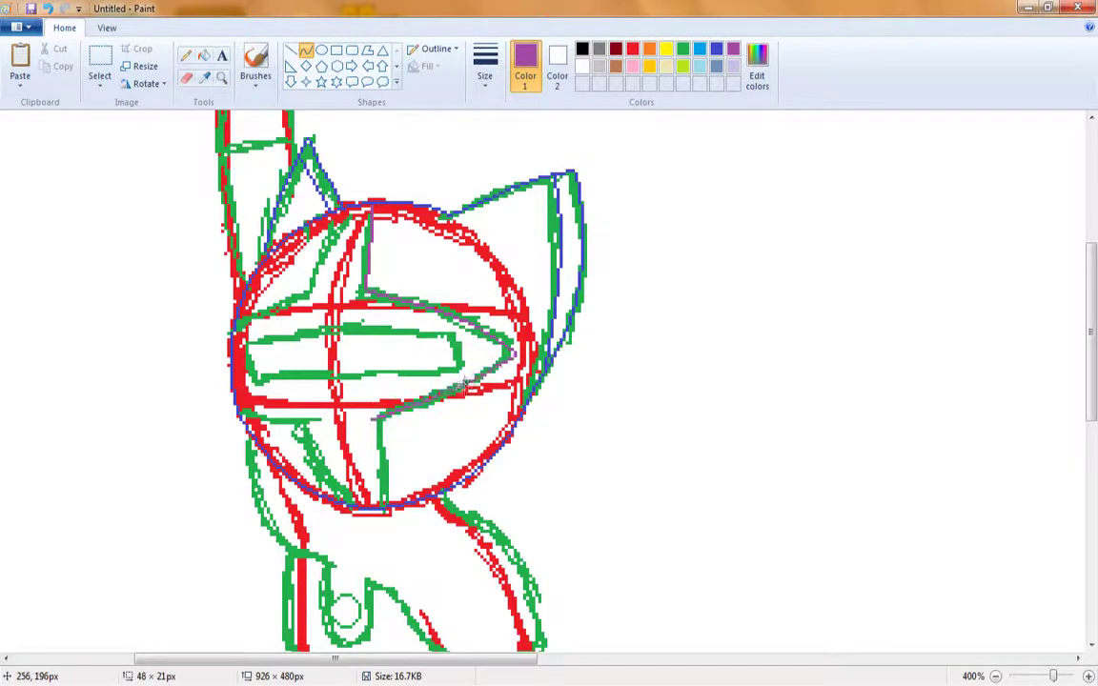
left_click_drag(370, 422, 382, 502)
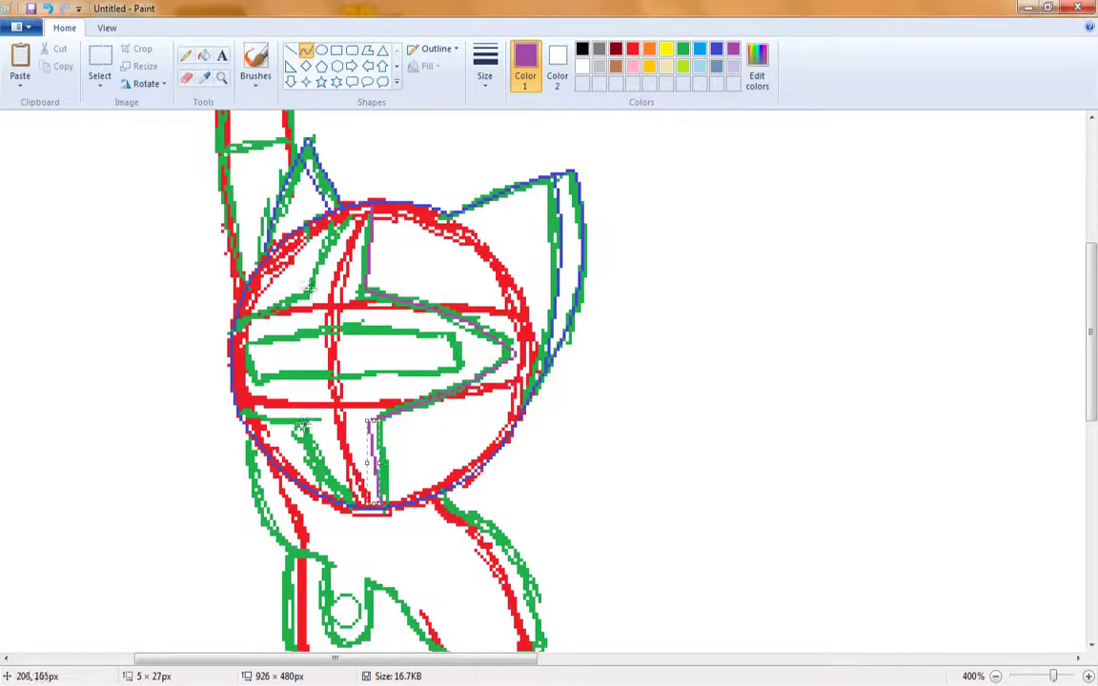
left_click_drag(303, 308, 329, 473)
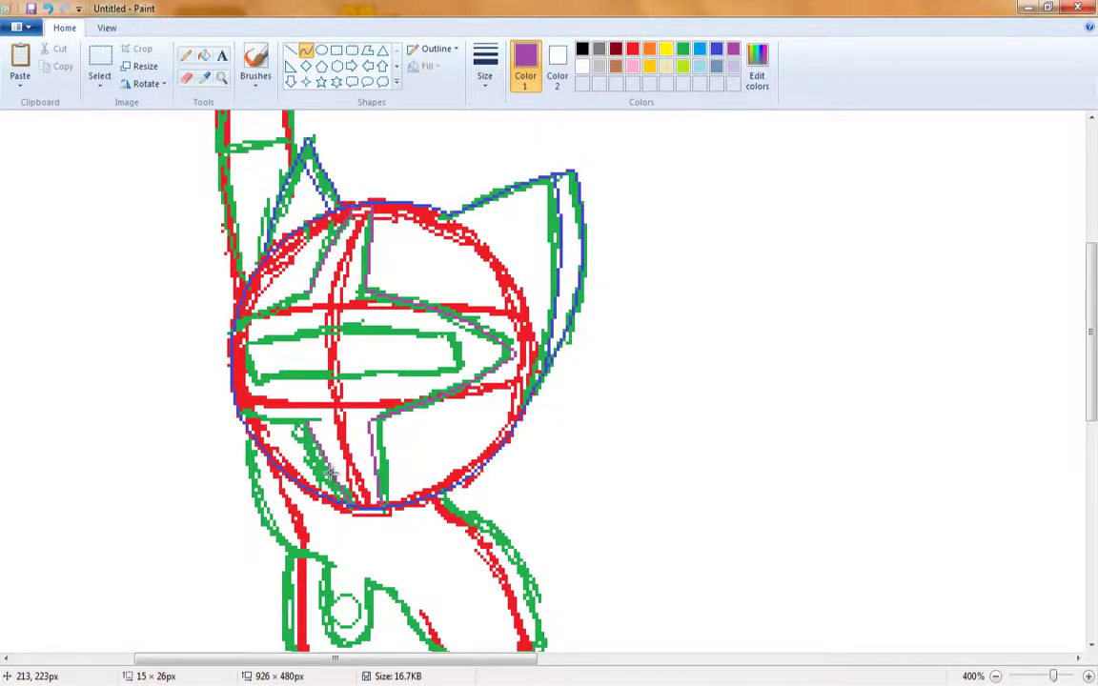
left_click_drag(261, 411, 263, 312)
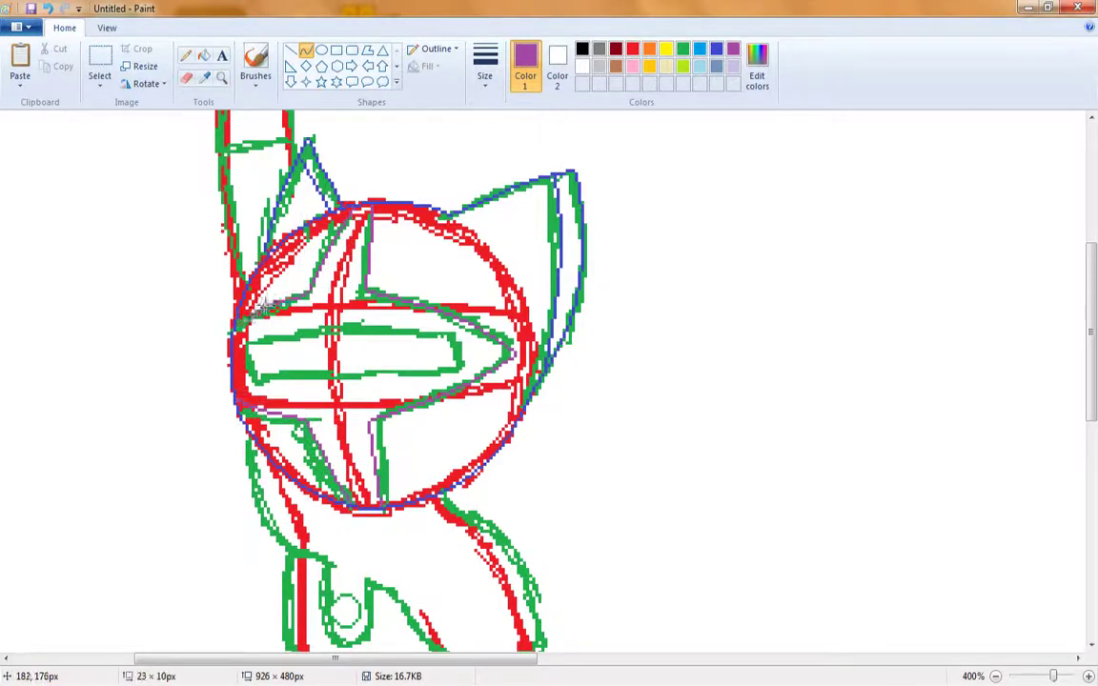
Erase part of the sketch around the helmet's eye slit and trace the slit as a narrow purple outline with straight lines.
left_click_drag(247, 380, 385, 340)
left_click(290, 49)
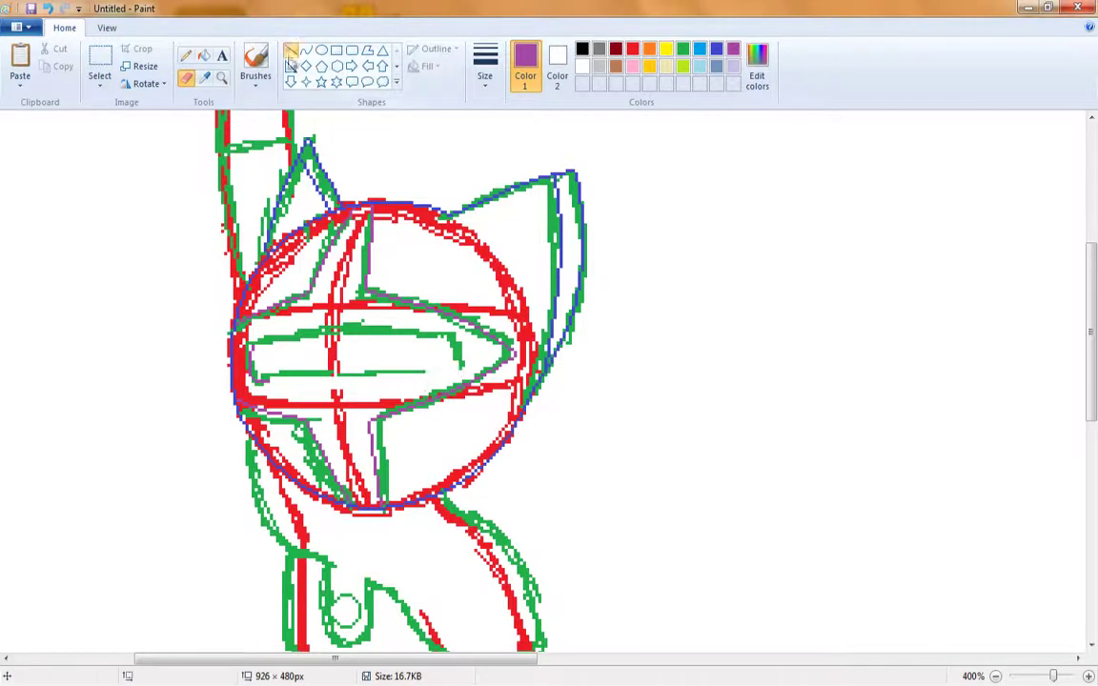
left_click_drag(258, 379, 433, 377)
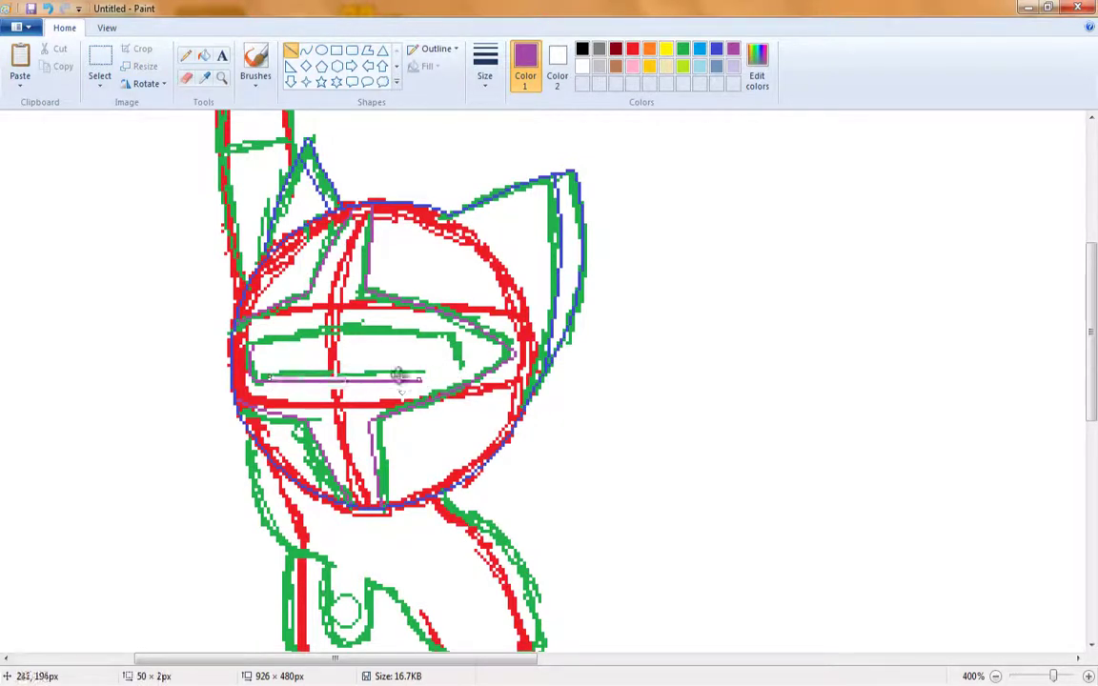
left_click(186, 55)
left_click(290, 50)
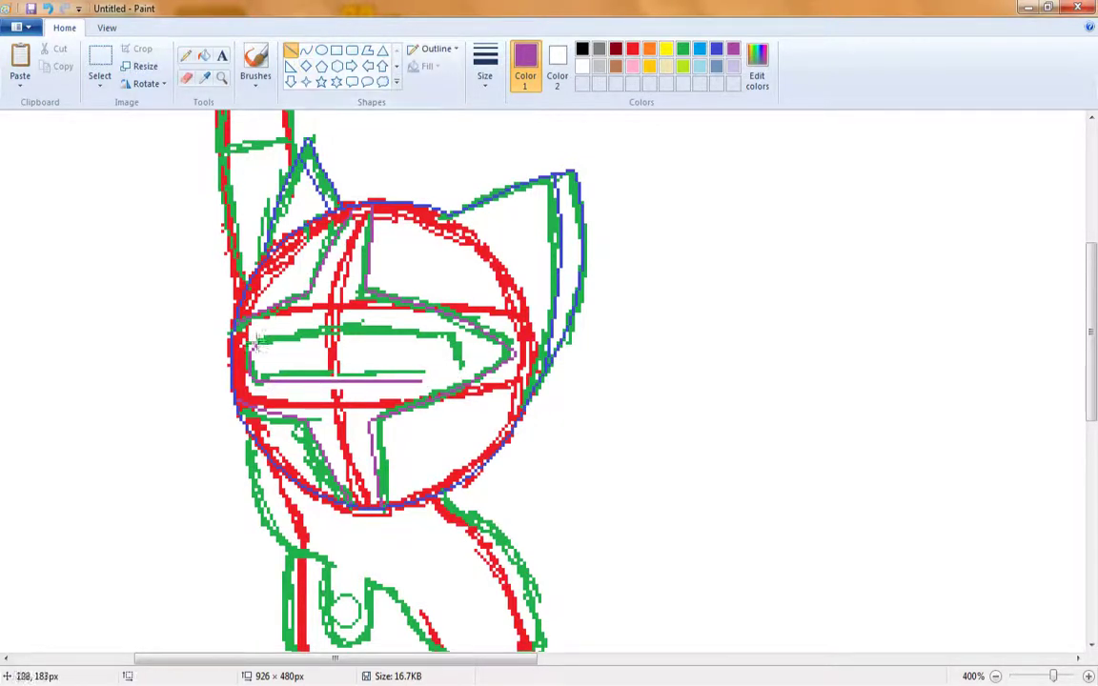
left_click_drag(253, 346, 422, 345)
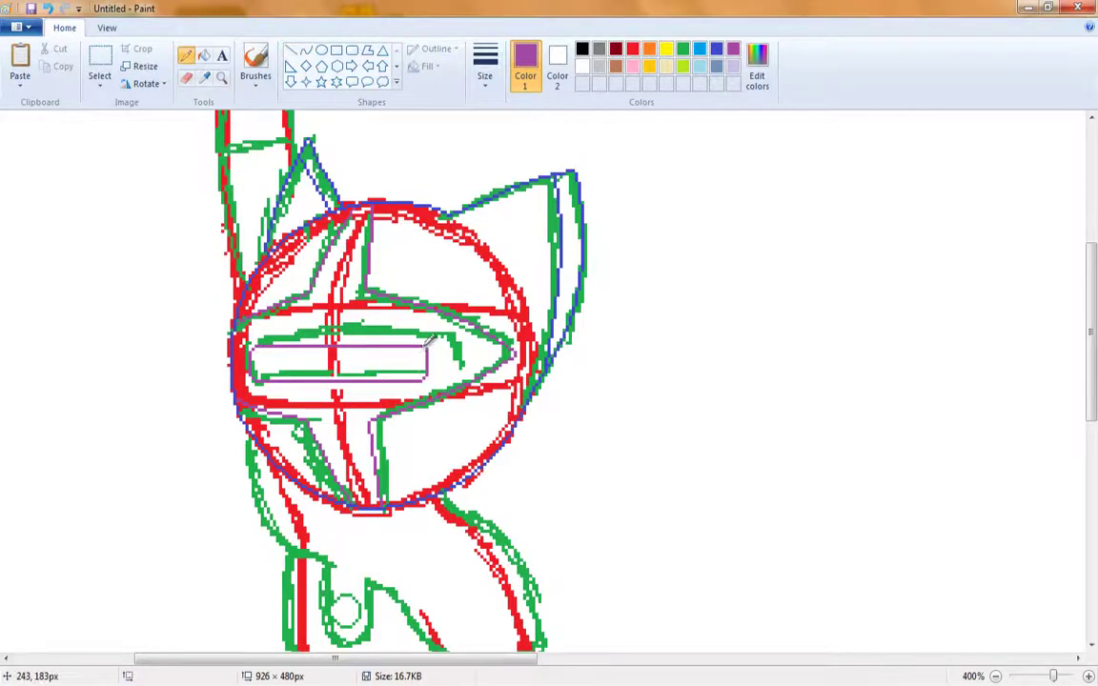
Select the purple eye slit and nudge it slightly within the helmet trim.
left_click(100, 60)
left_click_drag(245, 337, 431, 393)
left_click_drag(343, 367, 345, 368)
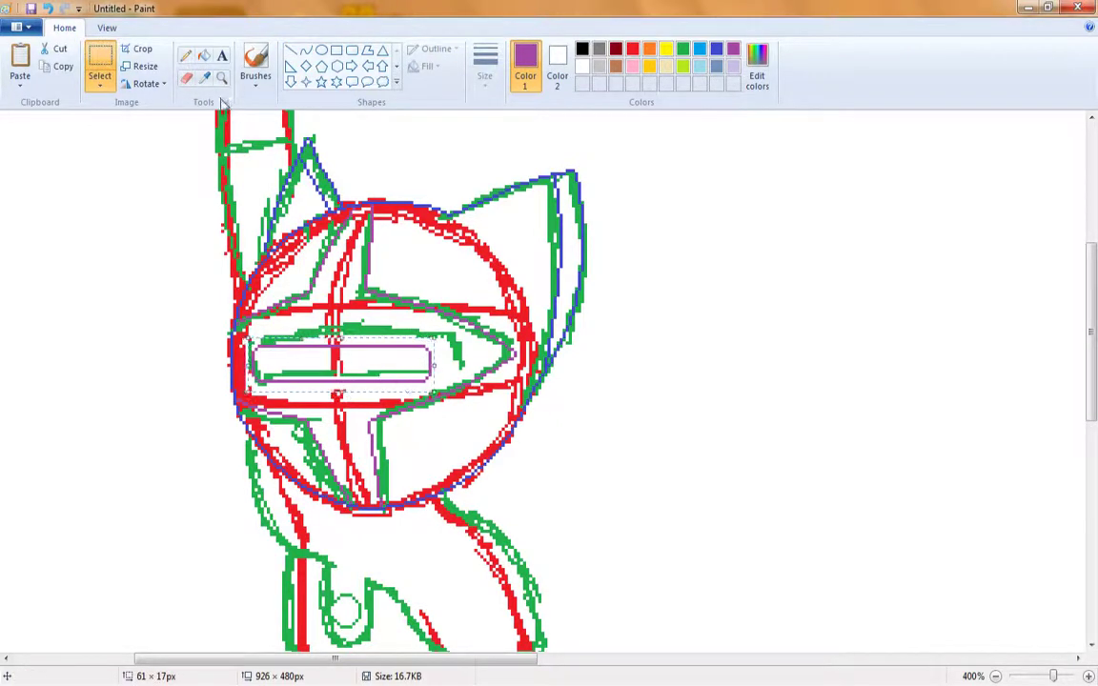
Erase only the red sketch lines from the helmet, torso, legs and raised arm, with Color 1 set to red and a resized eraser.
left_click(186, 76)
left_click(634, 53)
mouse_move(277, 429)
left_mouse_down()
mouse_move(326, 500)
mouse_move(385, 493)
mouse_move(544, 260)
mouse_move(248, 220)
left_mouse_up()
left_click(221, 77)
right_click(258, 173)
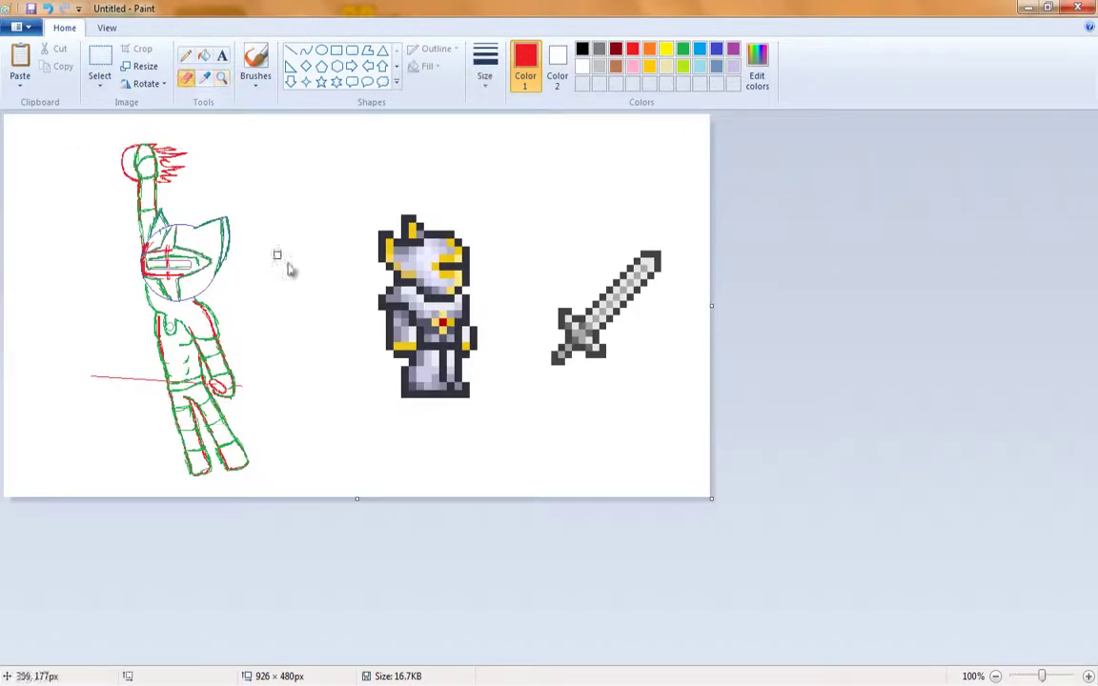
left_click(306, 303)
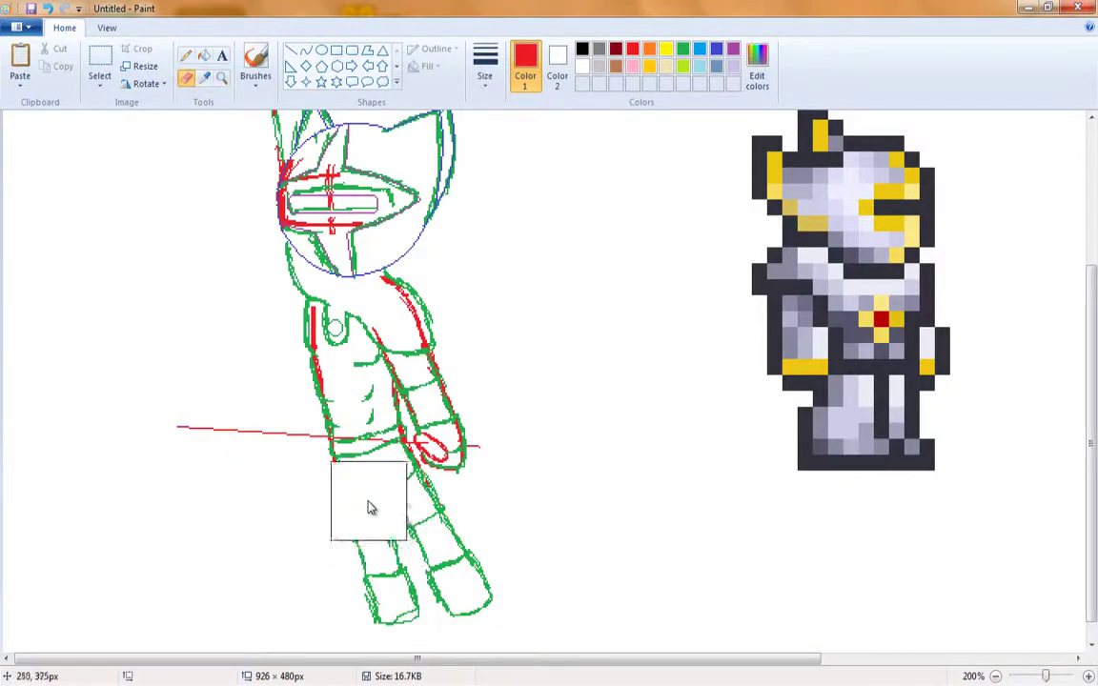
scroll(368, 374, "up", 3)
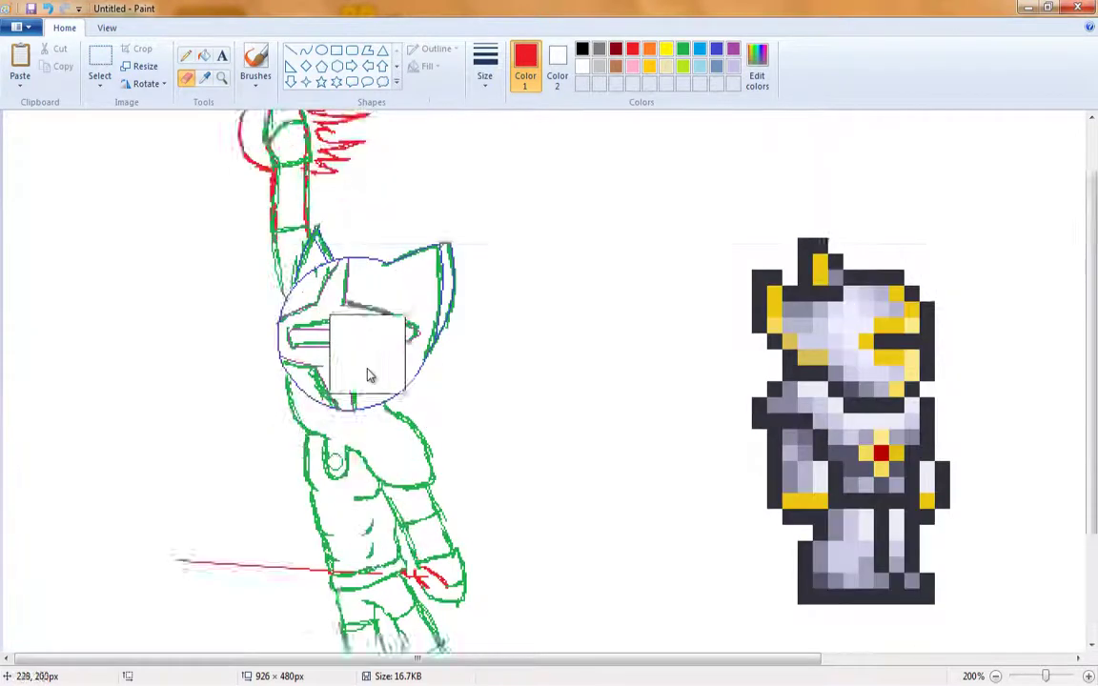
left_click(486, 66)
left_click(519, 208)
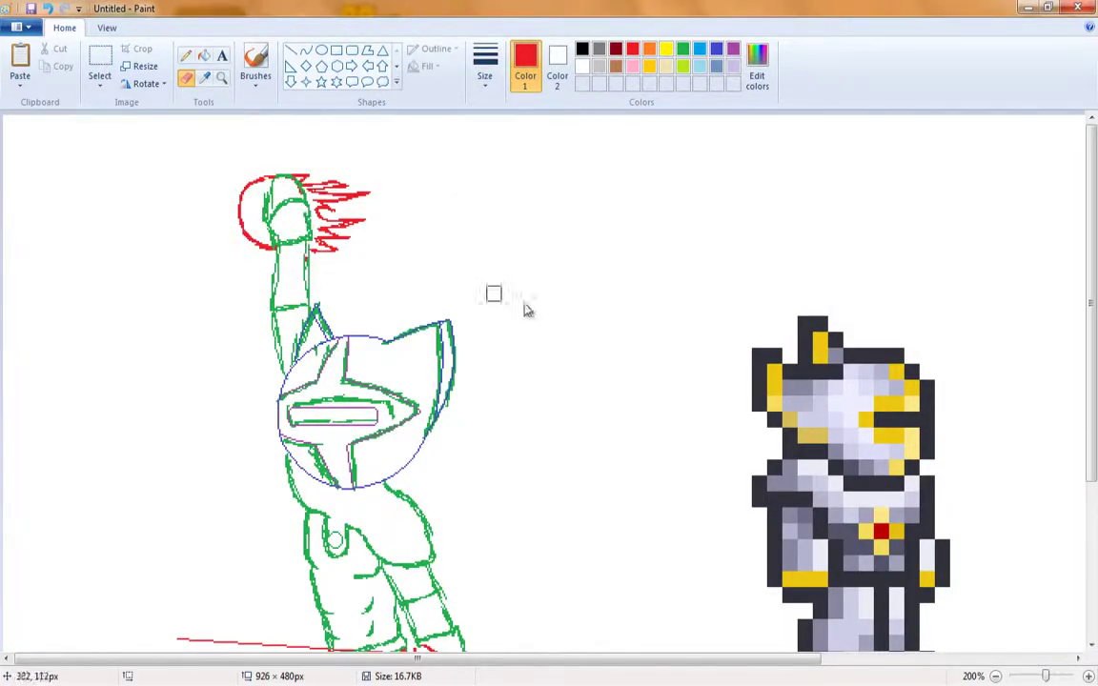
Sample the sketch's green as Color 1 for erasing only green lines.
scroll(528, 309, "down", 2)
left_click(204, 78)
scroll(486, 233, "up", 1)
left_click(416, 220)
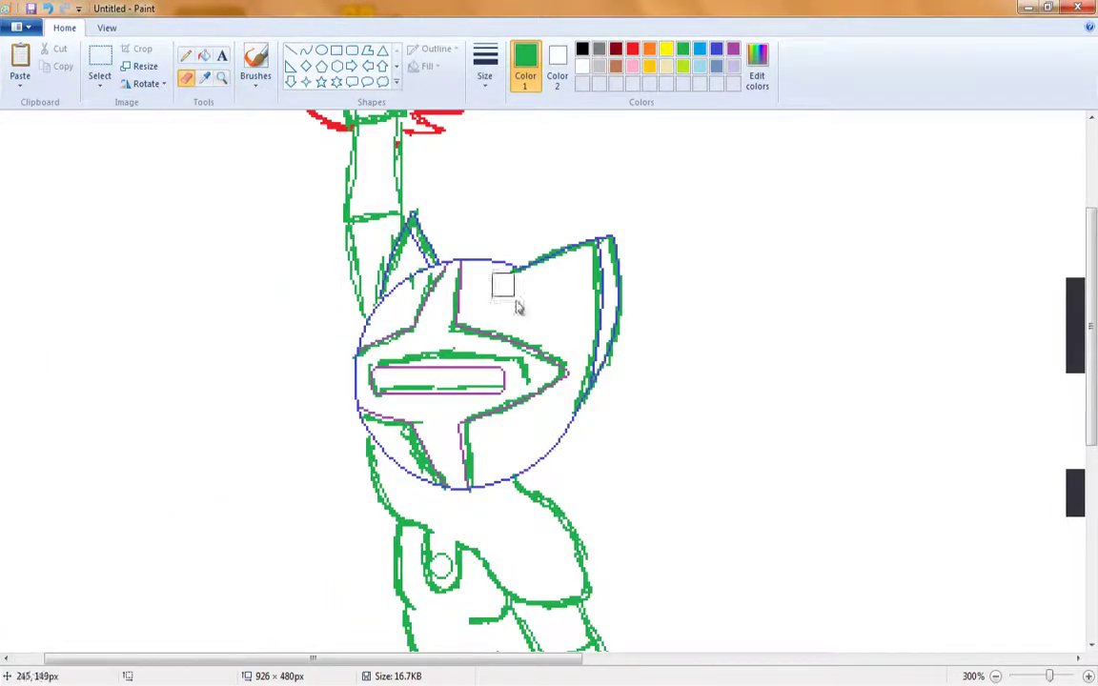
Sample the helmet's indigo and trace the raised arm, its fist and the band across the arm with curves and a line at 400% zoom.
scroll(219, 86, "down", 2)
left_click(204, 79)
scroll(372, 409, "up", 3)
left_click(371, 410)
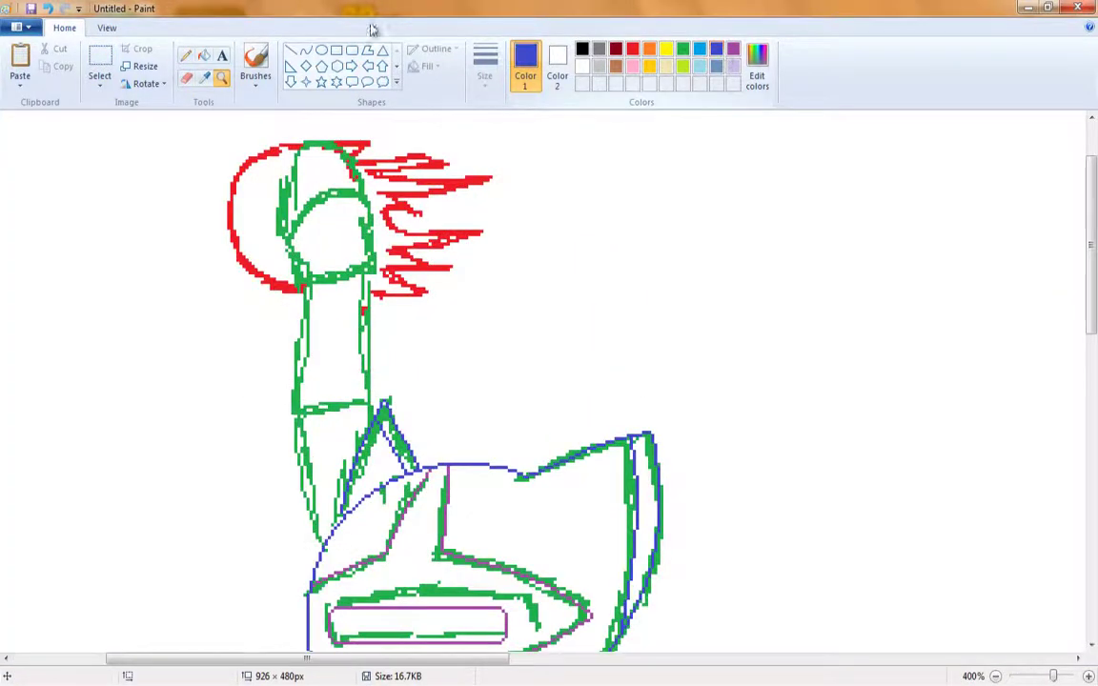
left_click_drag(306, 285, 318, 548)
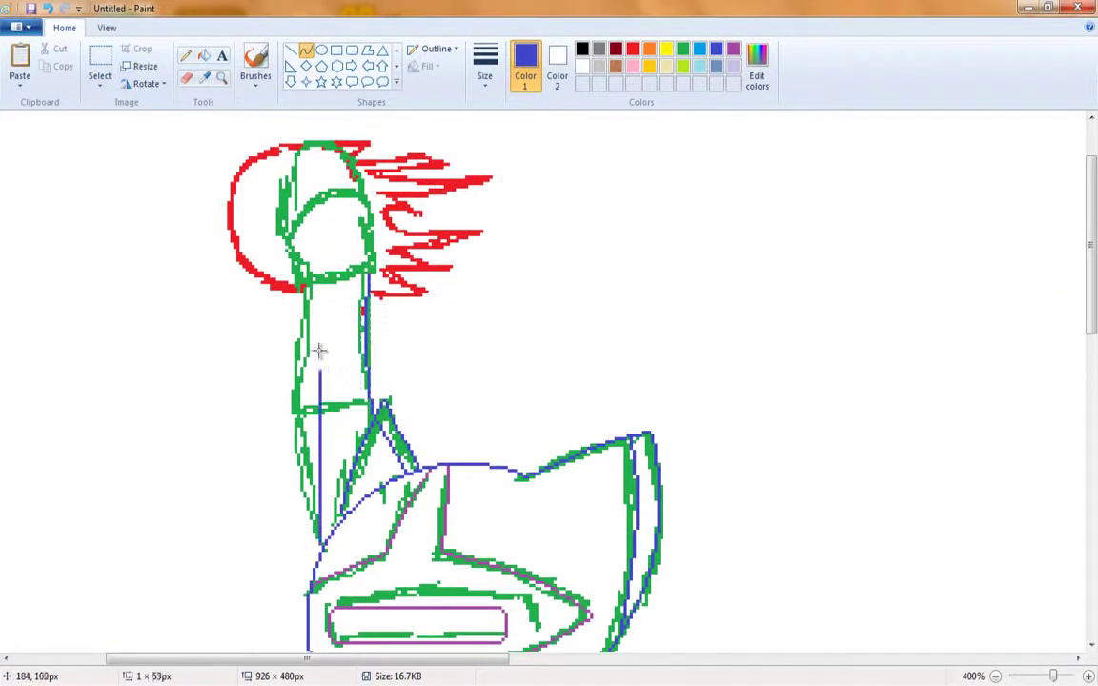
mouse_move(318, 351)
left_mouse_down()
mouse_move(288, 437)
mouse_move(299, 419)
left_mouse_up()
left_click_drag(307, 278, 363, 115)
left_click_drag(278, 138, 251, 177)
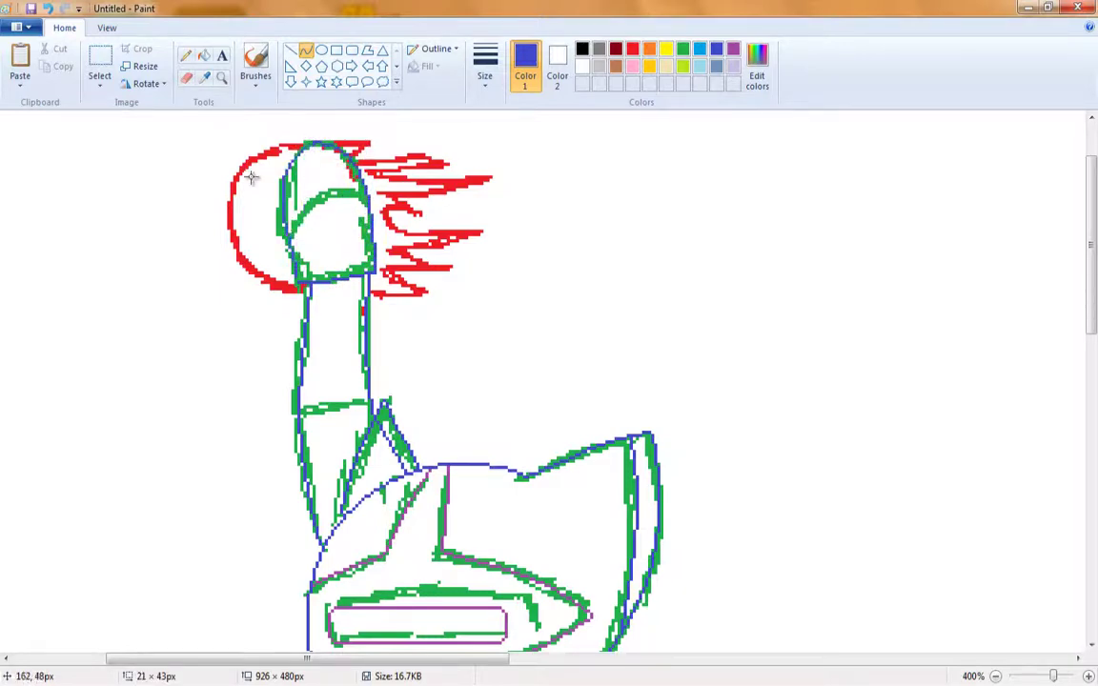
left_click(185, 56)
left_click(291, 51)
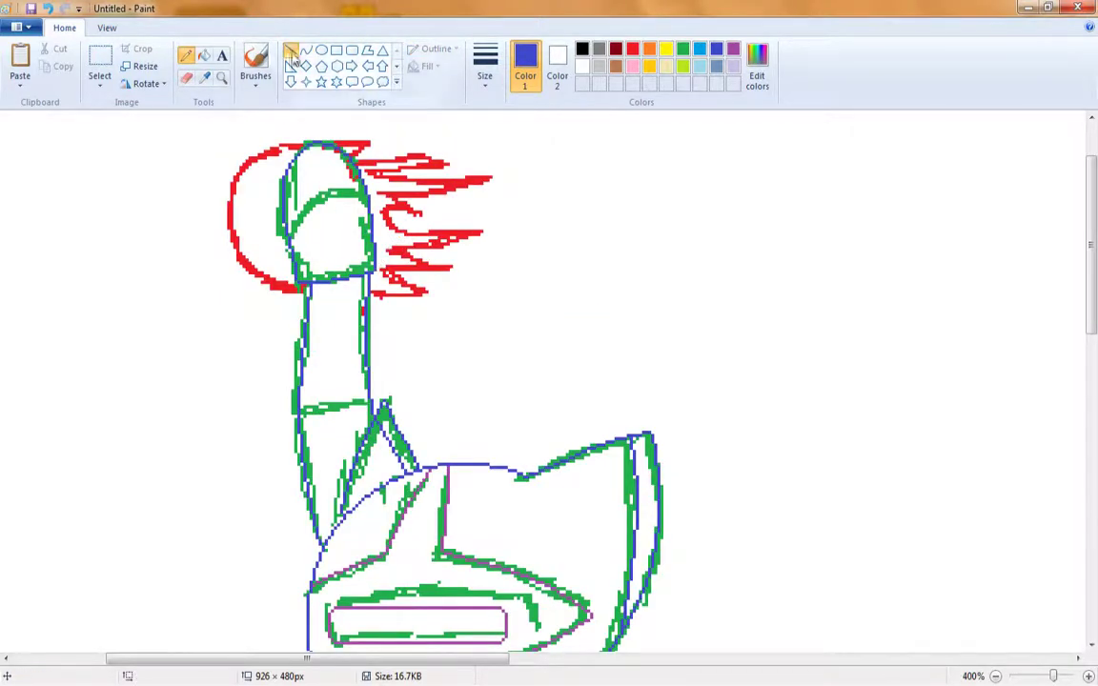
left_click_drag(301, 417, 384, 399)
Trace the shoulder armour below the helmet with indigo curves, including the loop around the chest gem and the rounded shoulder plate.
scroll(564, 256, "down", 5)
left_click(306, 51)
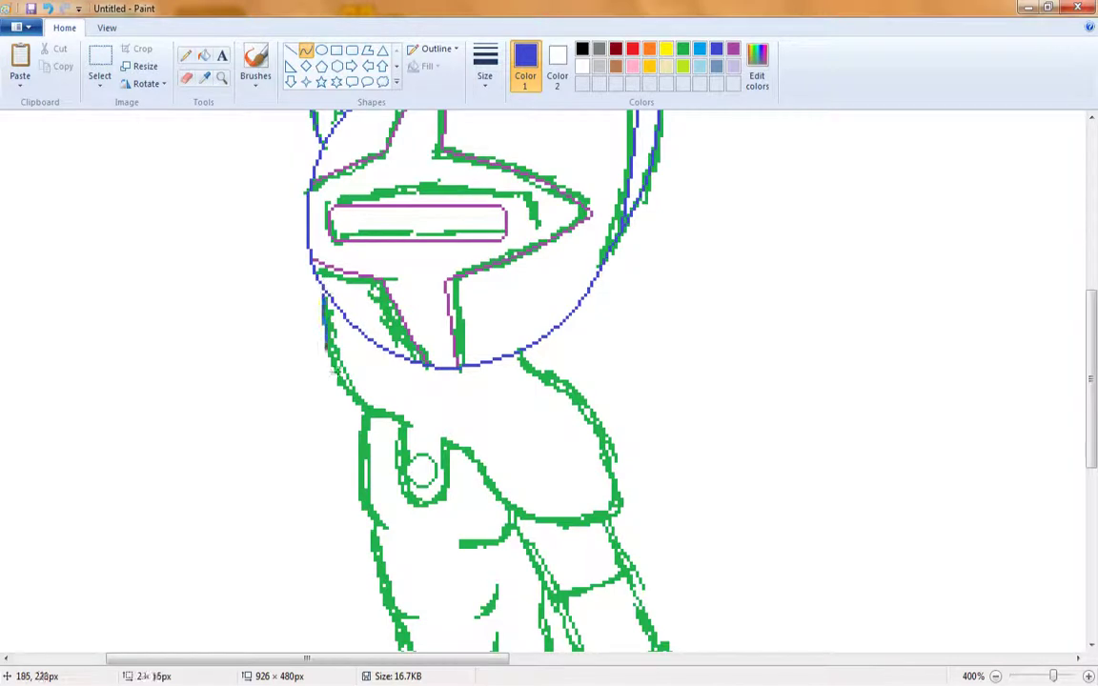
mouse_move(308, 311)
left_mouse_down()
mouse_move(293, 384)
mouse_move(441, 430)
mouse_move(453, 522)
left_mouse_up()
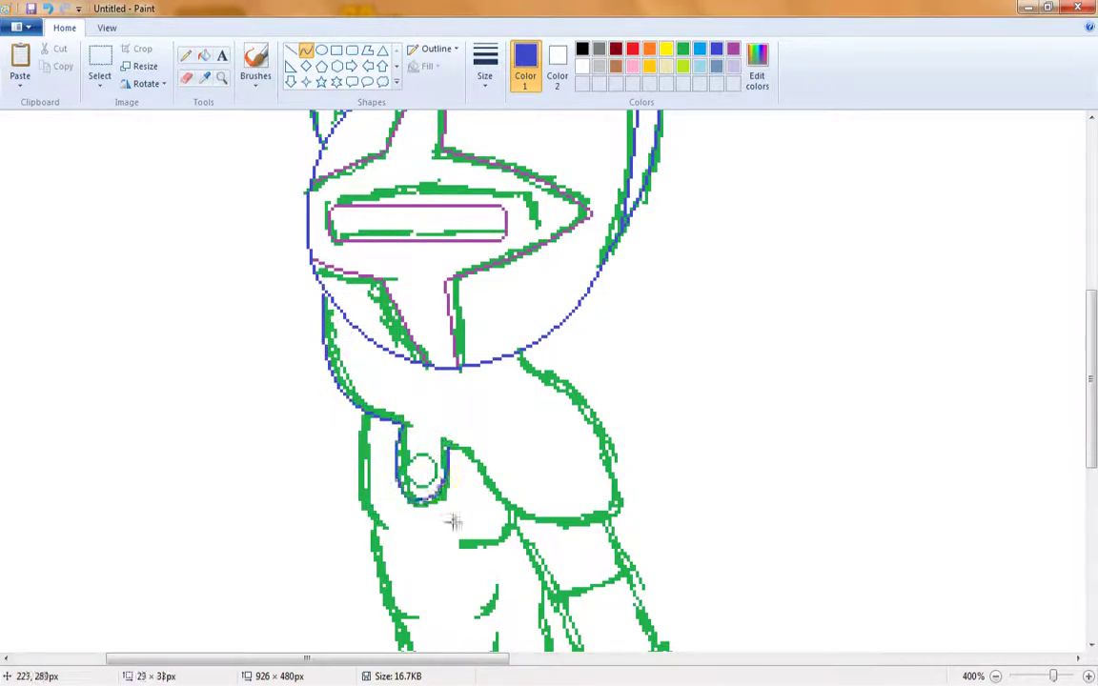
left_click_drag(444, 446, 576, 522)
left_click_drag(495, 476, 480, 527)
left_click_drag(520, 355, 619, 505)
left_click_drag(581, 419, 641, 497)
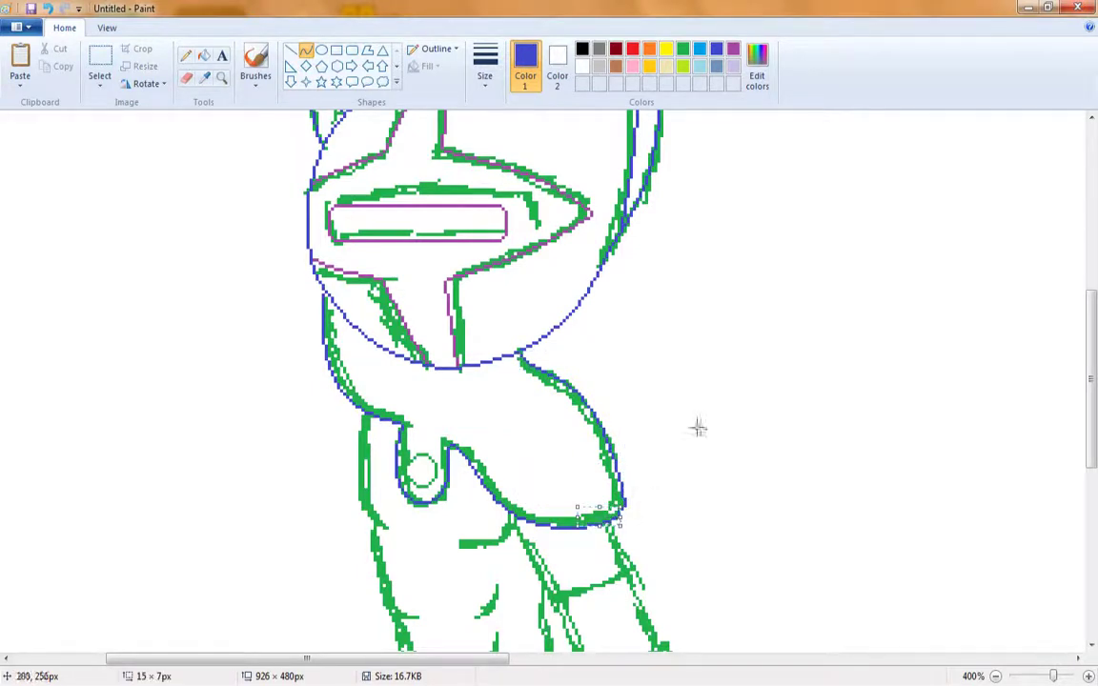
Trace the torso's notched outer edge, the chest line and the two short abdomen creases with indigo curves.
scroll(695, 426, "down", 3)
left_click_drag(363, 282, 357, 369)
left_click_drag(338, 305, 357, 369)
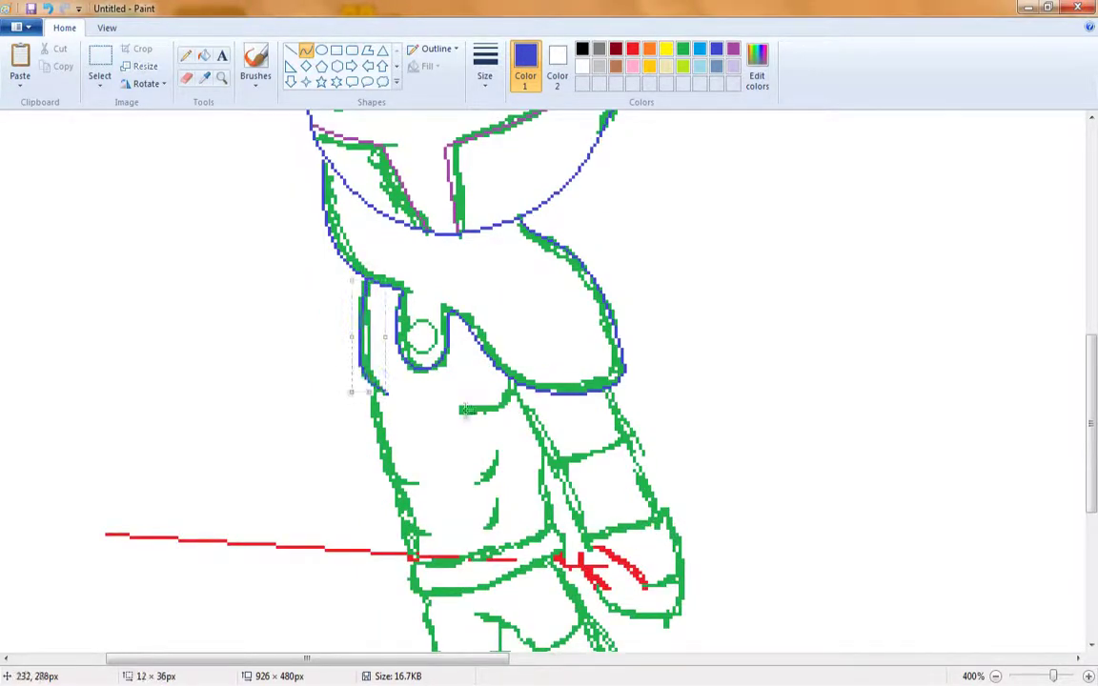
left_click_drag(459, 411, 513, 388)
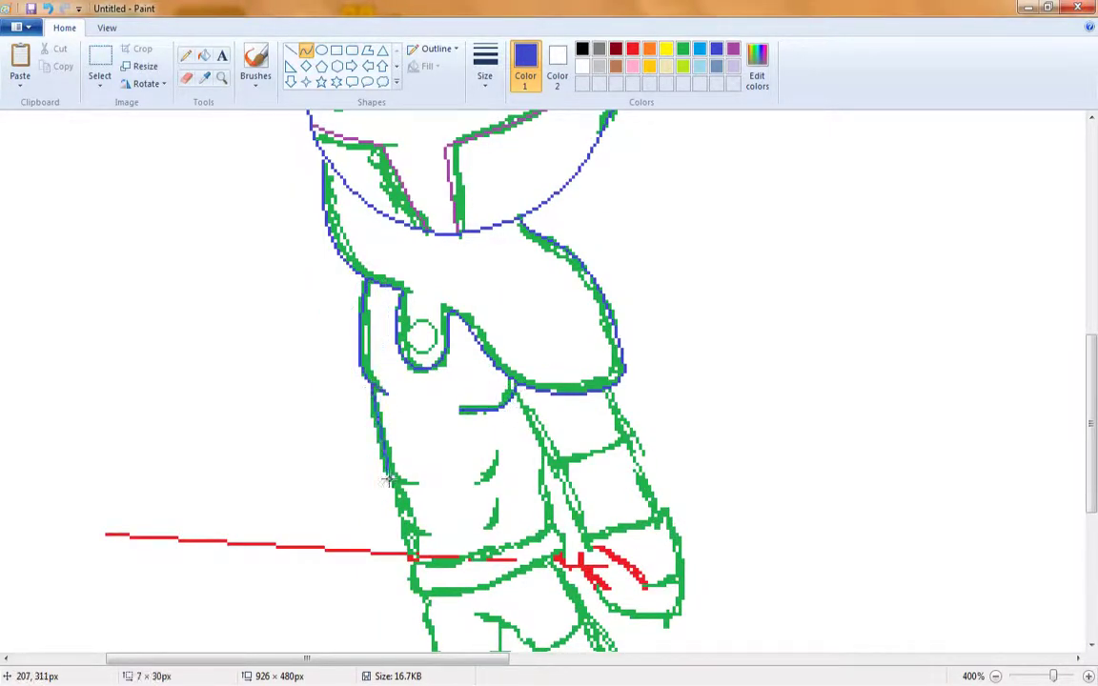
mouse_move(388, 481)
left_mouse_down()
mouse_move(358, 419)
mouse_move(405, 483)
left_mouse_up()
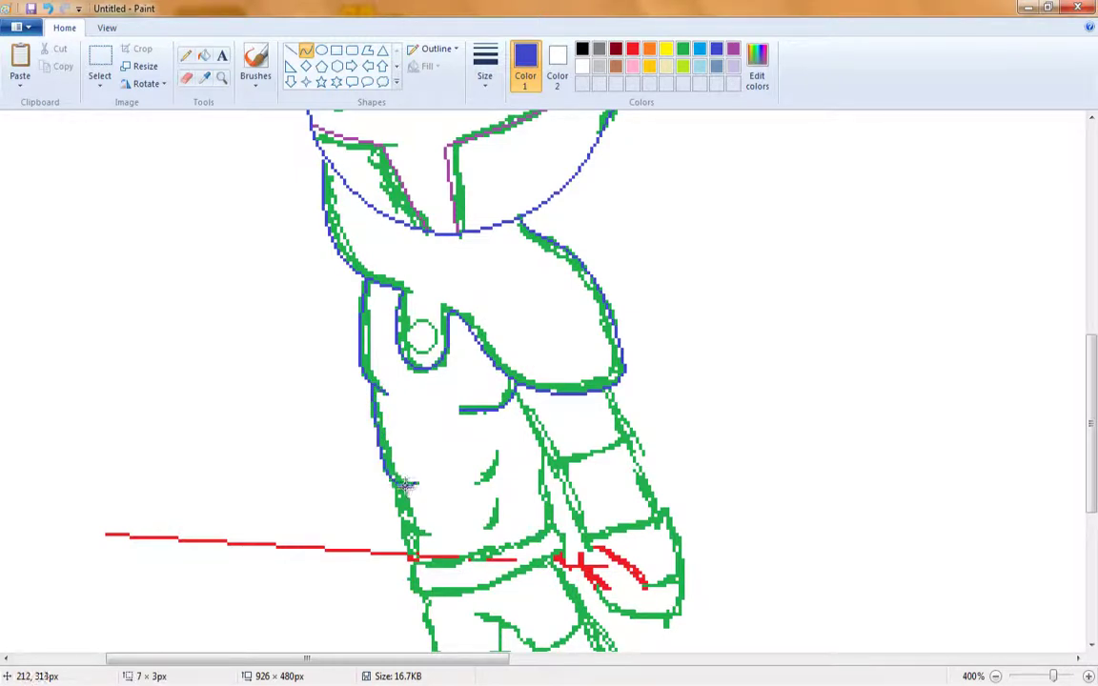
scroll(403, 483, "down", 3)
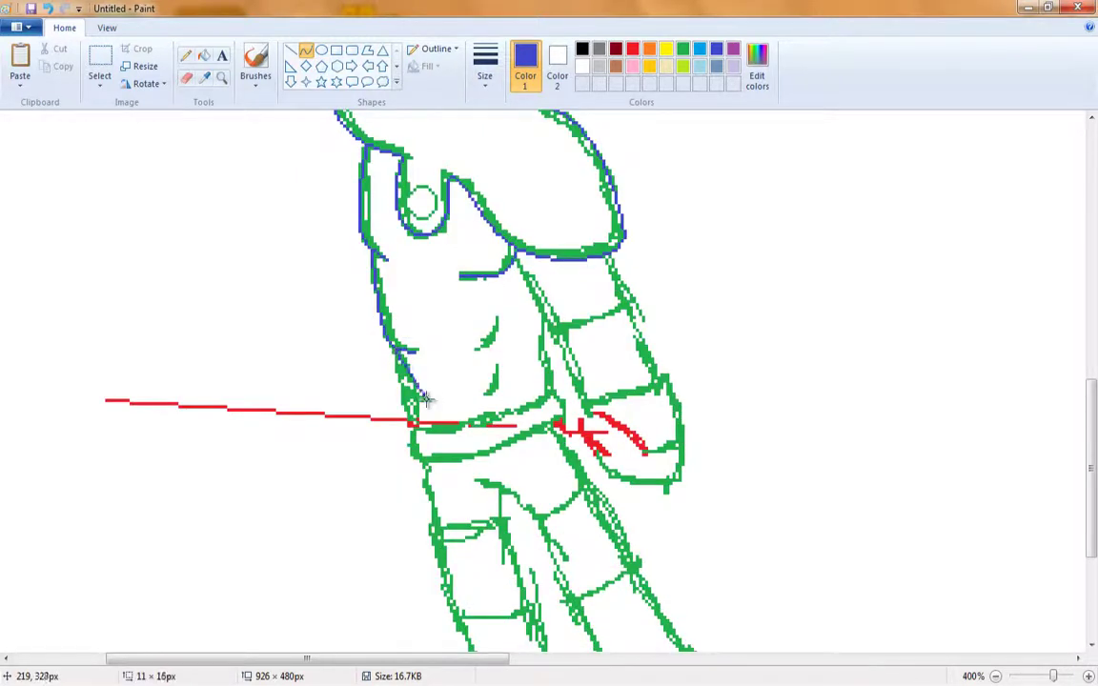
left_click_drag(426, 398, 408, 404)
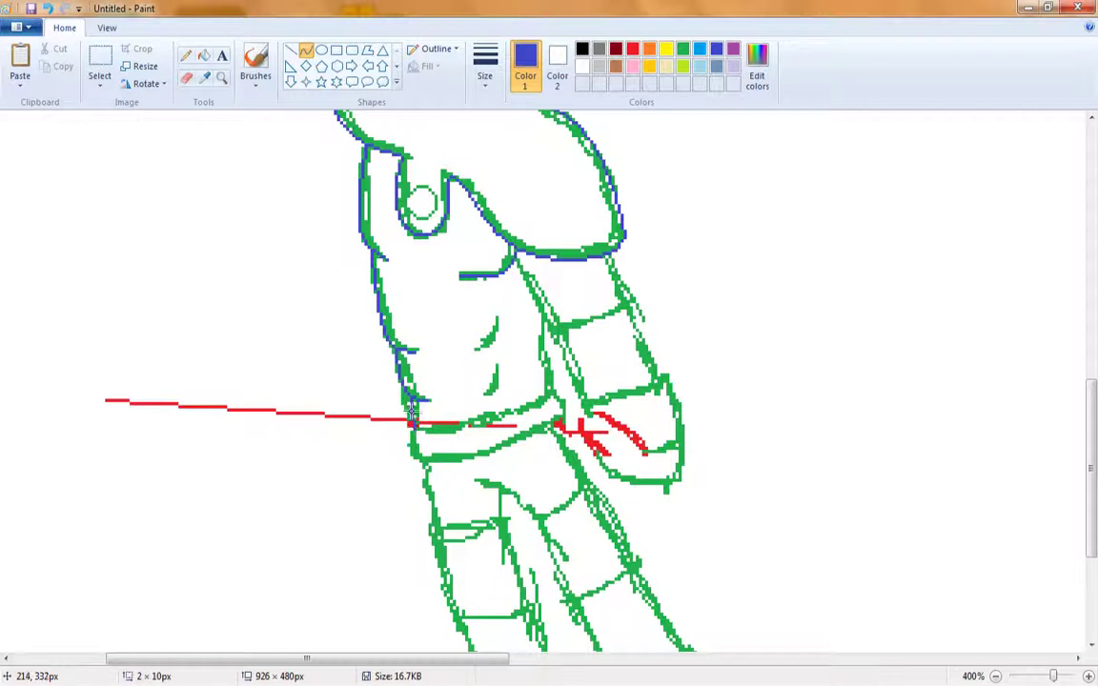
mouse_move(494, 318)
left_mouse_down()
mouse_move(478, 347)
mouse_move(488, 394)
mouse_move(505, 379)
left_mouse_up()
Trace the lowered arm's two sides, its two cross bands and the rounded hand with indigo curves.
left_click_drag(524, 268, 583, 388)
left_click_drag(558, 315, 548, 333)
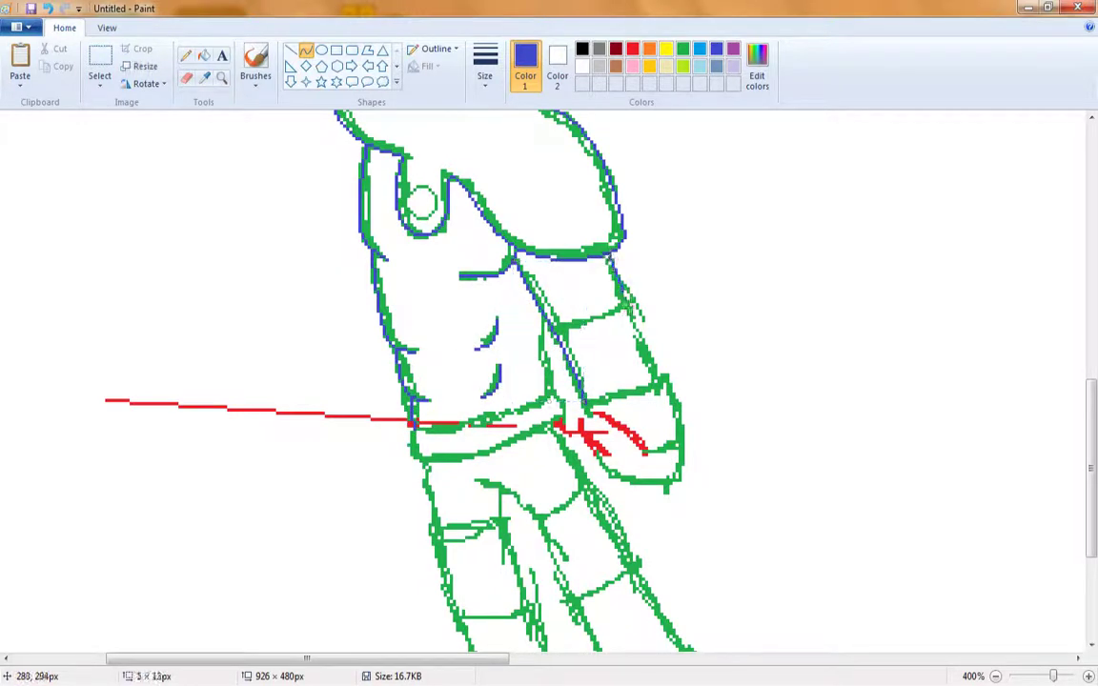
left_click_drag(610, 252, 658, 373)
left_click_drag(552, 327, 631, 308)
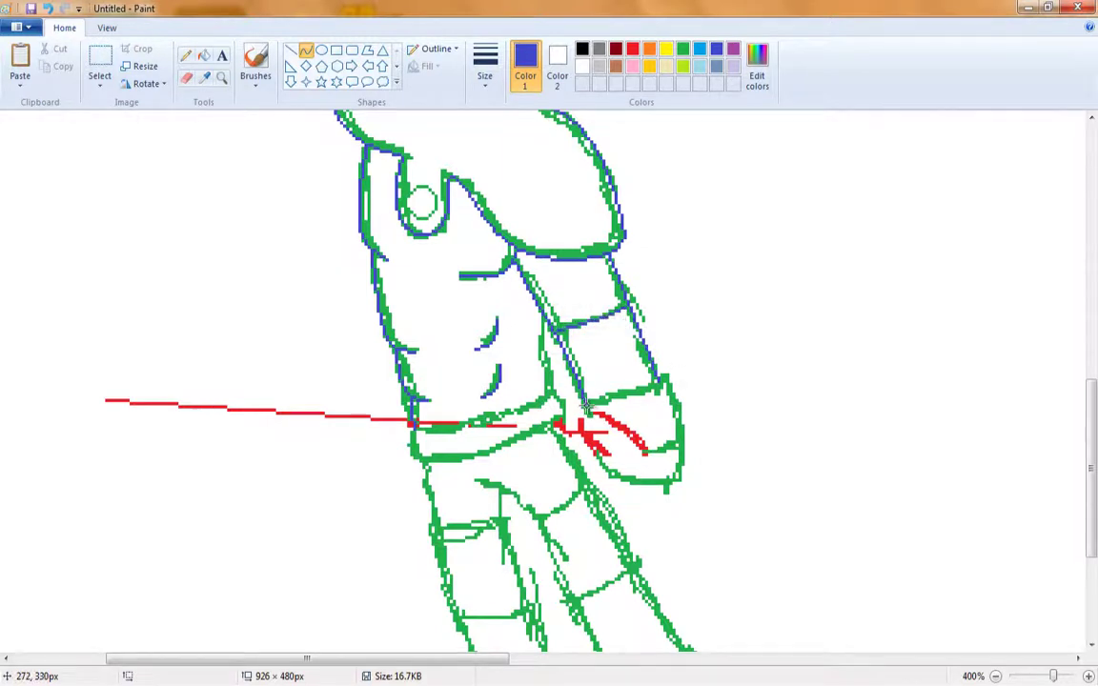
left_click_drag(584, 404, 686, 432)
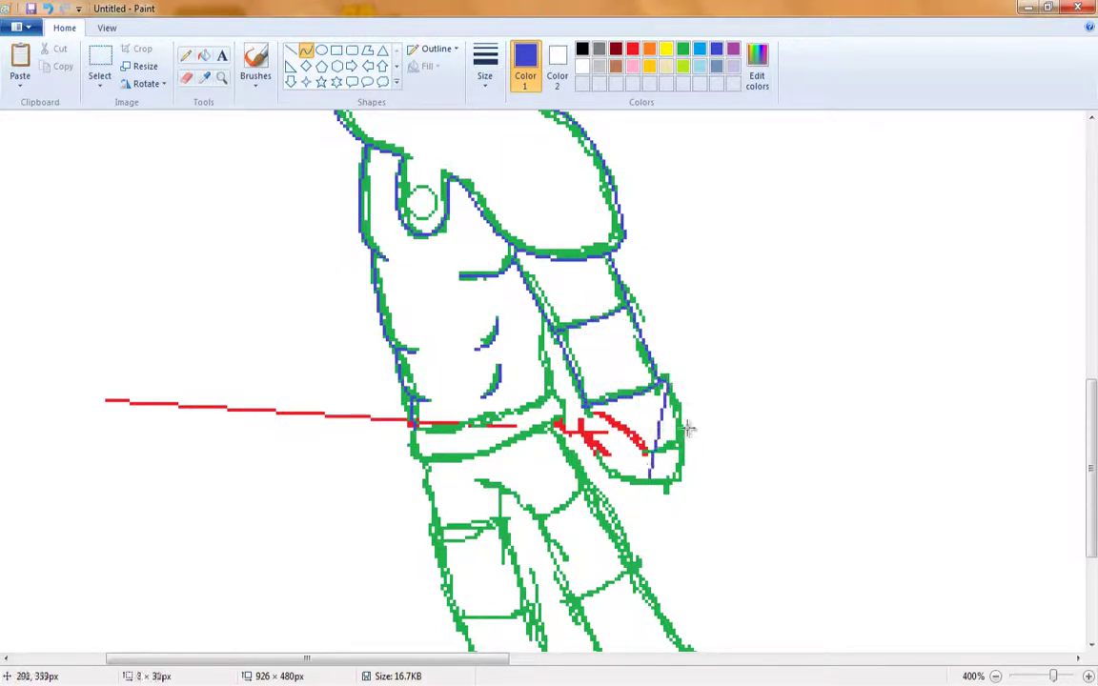
mouse_move(583, 408)
left_mouse_down()
mouse_move(645, 477)
mouse_move(548, 440)
left_mouse_up()
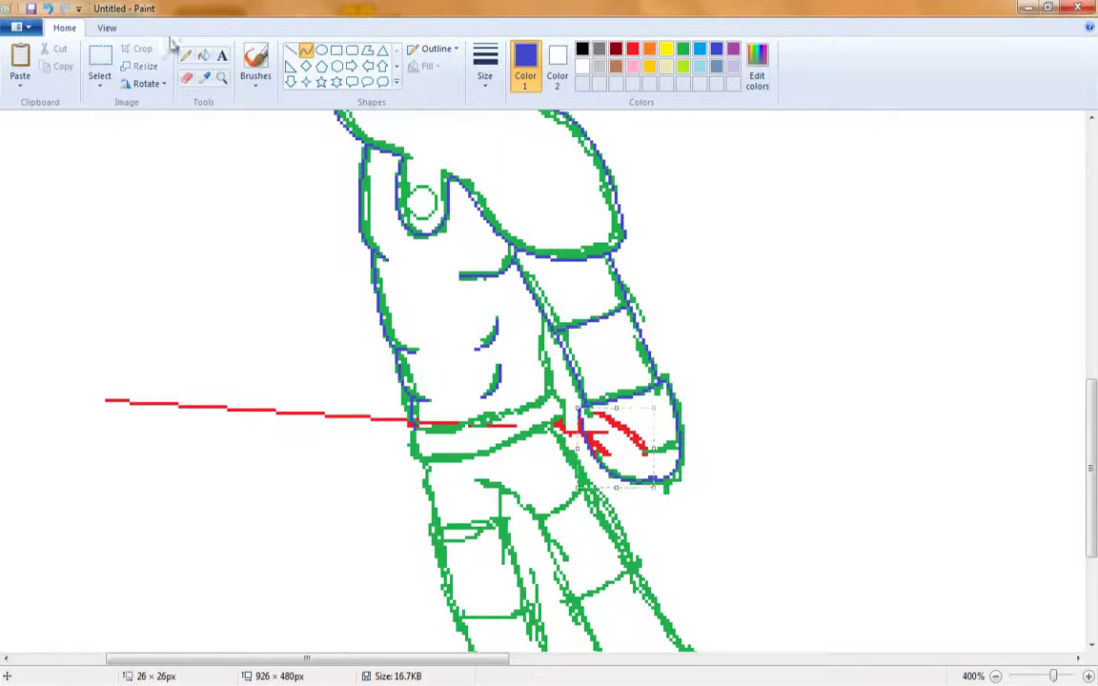
Trace the torso's side next to the lowered arm and the waistline above the belt with indigo curves.
left_click(186, 54)
scroll(525, 330, "up", 3)
left_click(305, 50)
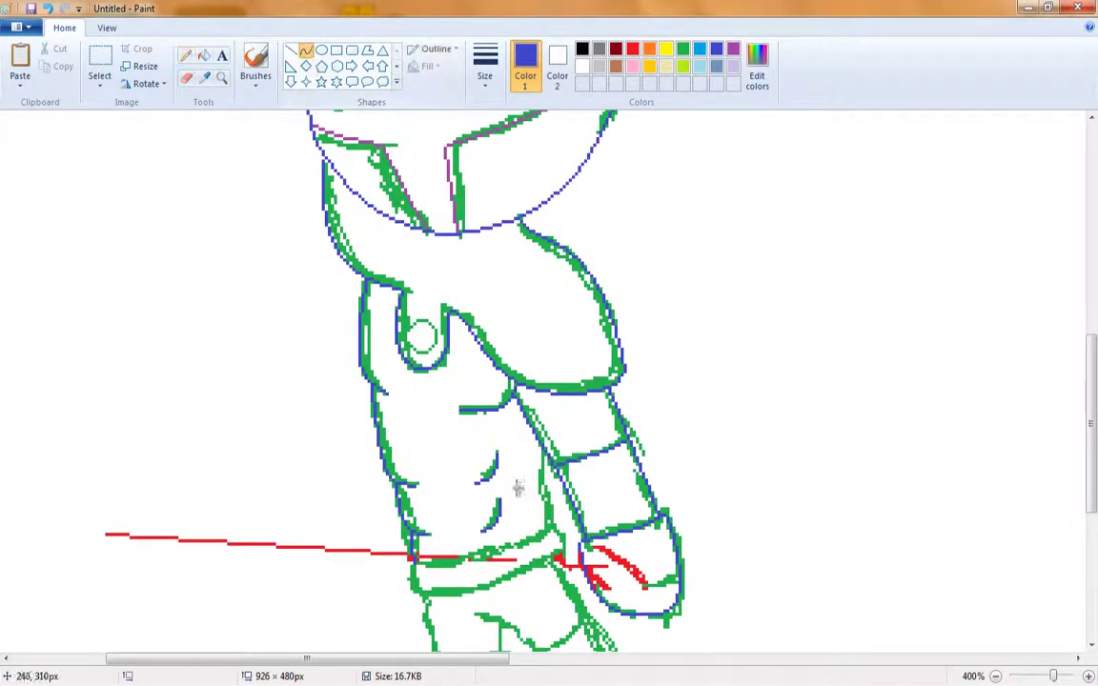
left_click_drag(412, 563, 510, 559)
Draw an indigo circle of about 12 × 12 px over the round gem sketched on the chest.
scroll(467, 505, "up", 3)
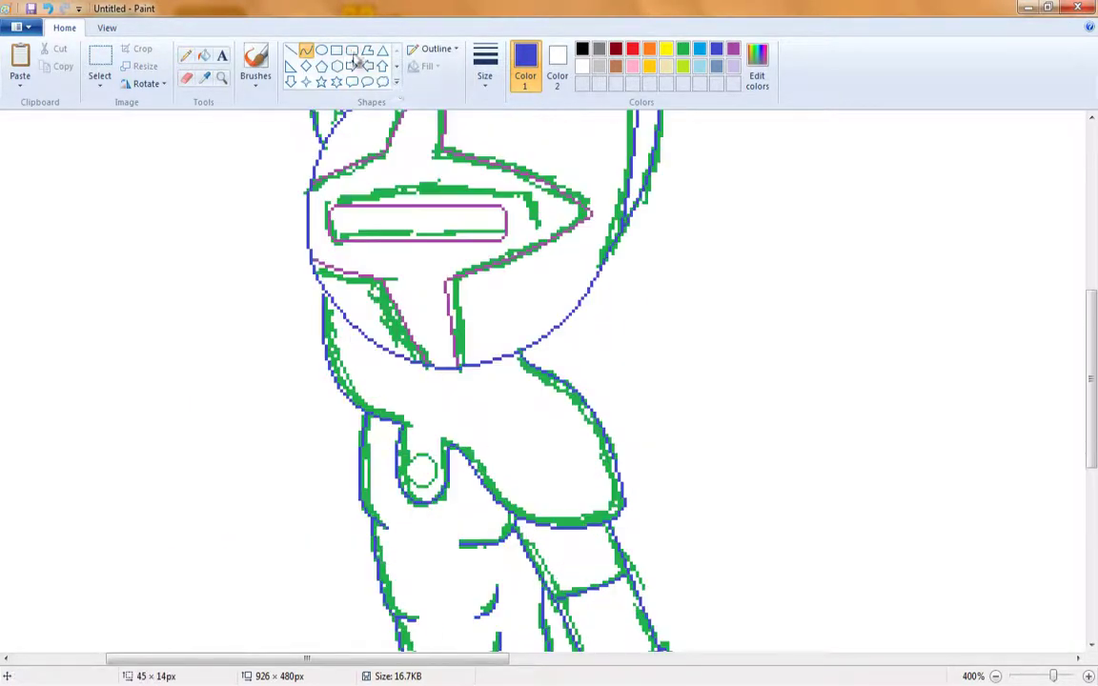
left_click(321, 49)
left_click_drag(400, 448, 444, 491)
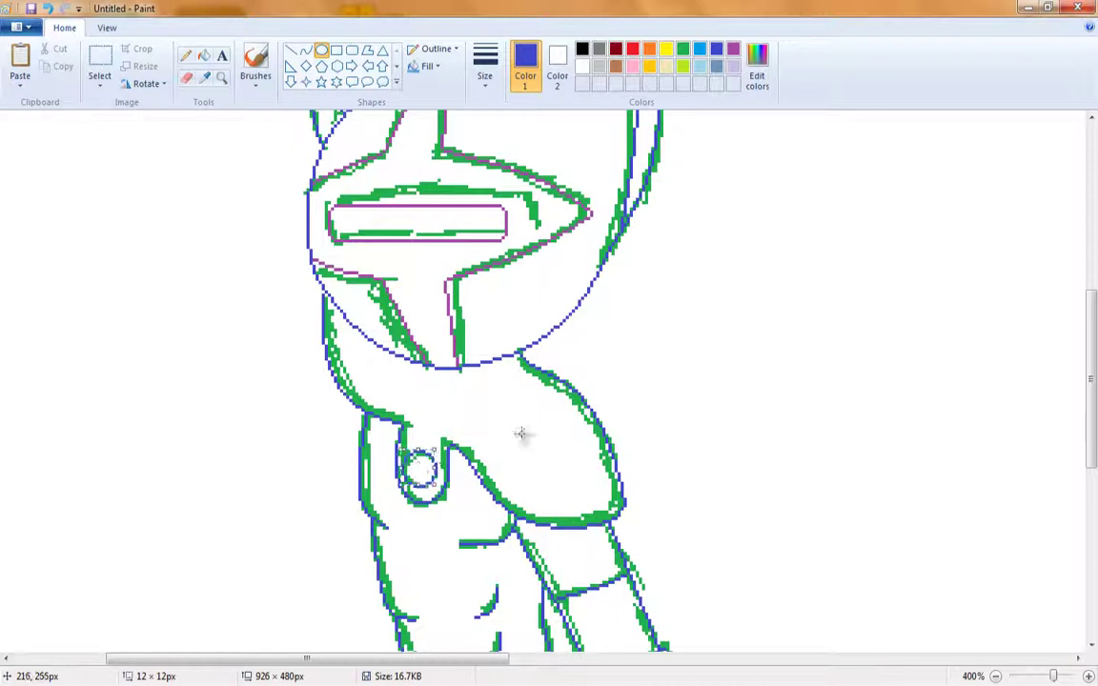
Select the whole knight drawing at 100% zoom and move it slightly upwards.
scroll(522, 437, "down", 5)
scroll(449, 380, "down", 3)
left_click(99, 67)
left_click_drag(29, 115, 294, 509)
left_click(294, 509)
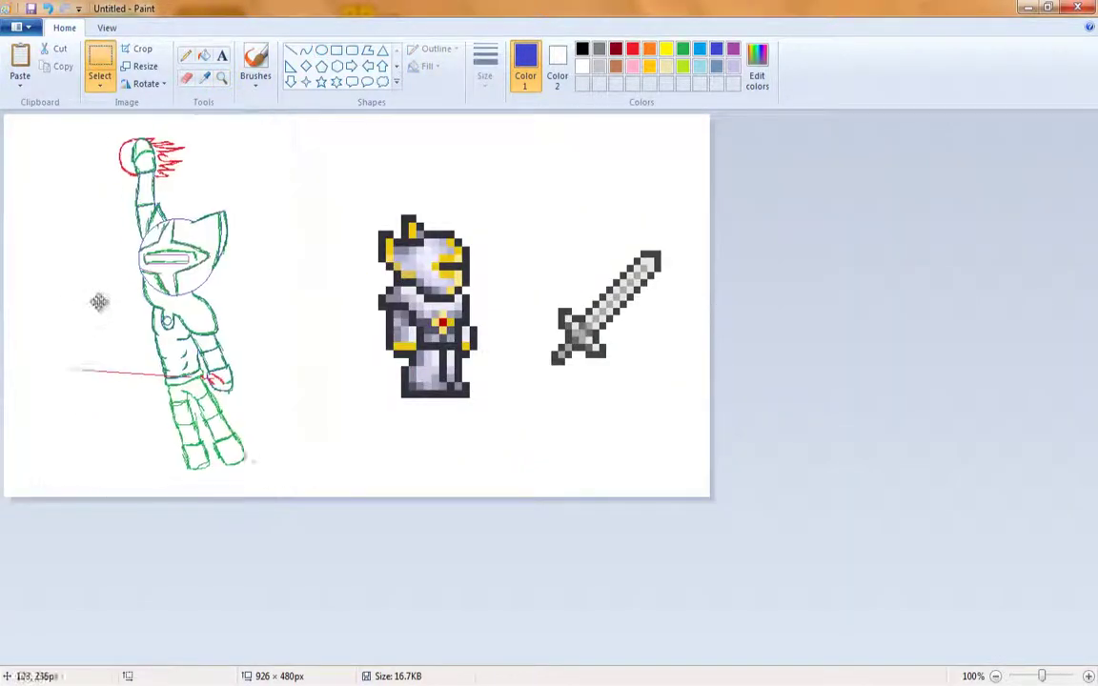
Erase only the green sketch lines from the knight's upper body, with Color 1 set to green.
scroll(99, 301, "up", 1)
left_click(682, 48)
left_click(186, 77)
mouse_move(290, 140)
left_mouse_down()
mouse_move(262, 245)
mouse_move(286, 363)
mouse_move(319, 392)
mouse_move(471, 297)
mouse_move(368, 351)
mouse_move(420, 401)
mouse_move(367, 444)
mouse_move(285, 409)
left_mouse_up()
scroll(391, 361, "down", 3)
Trace the belt's lower edge and both short sides with indigo at 400% zoom.
left_click(222, 77)
left_click(412, 547)
left_click(343, 373)
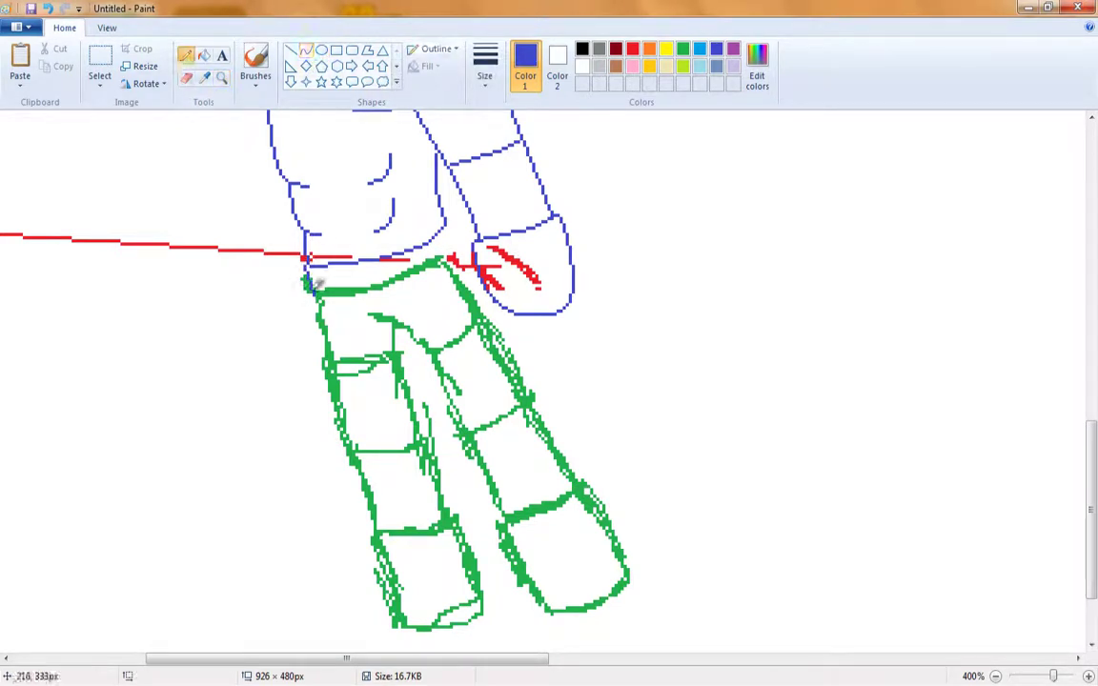
left_click_drag(310, 295, 419, 274)
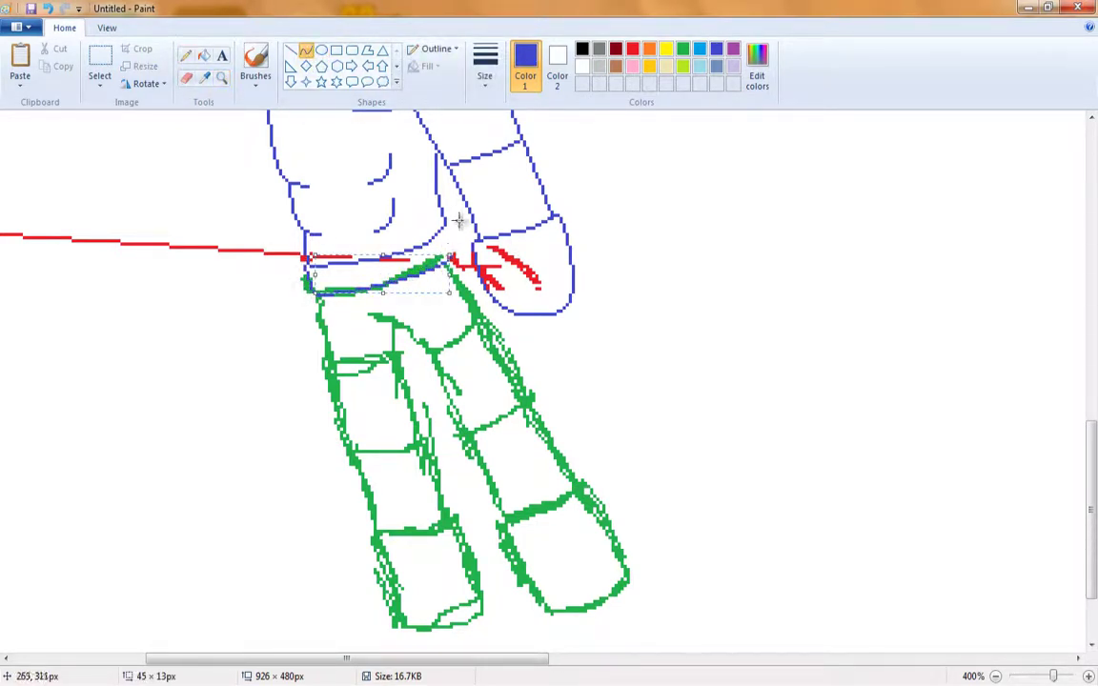
left_click(454, 253)
Trace the inner and outer sides of both legs with indigo curves over the green sketch.
left_click_drag(318, 296, 373, 522)
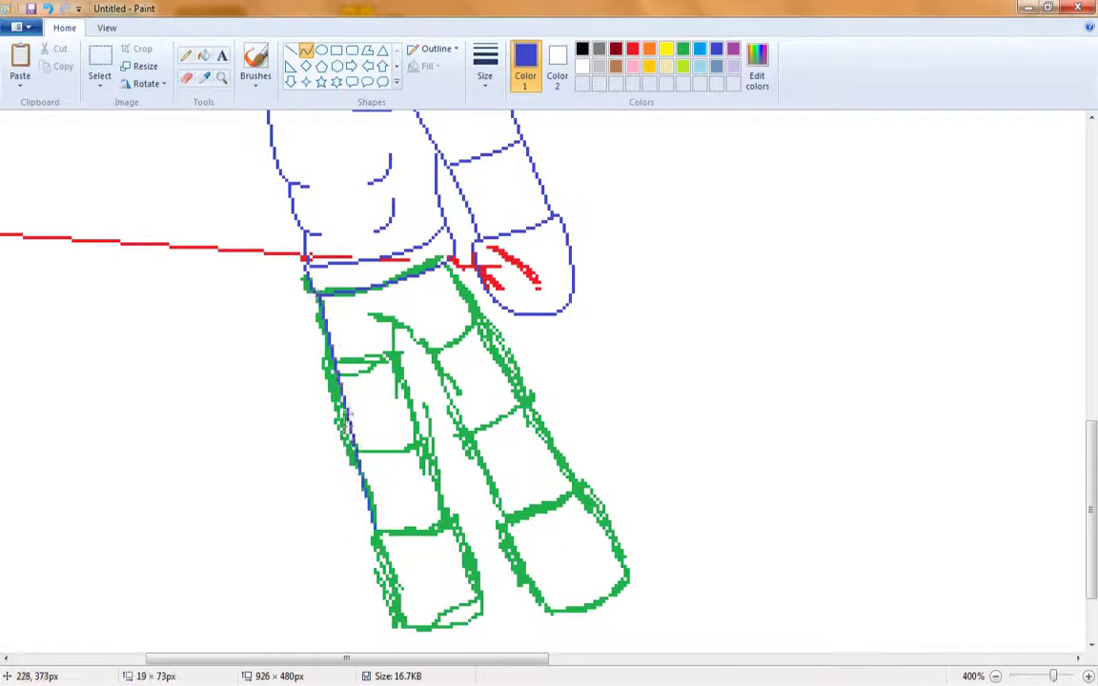
left_click(338, 381)
left_click_drag(392, 325, 447, 516)
left_click_drag(453, 250, 571, 488)
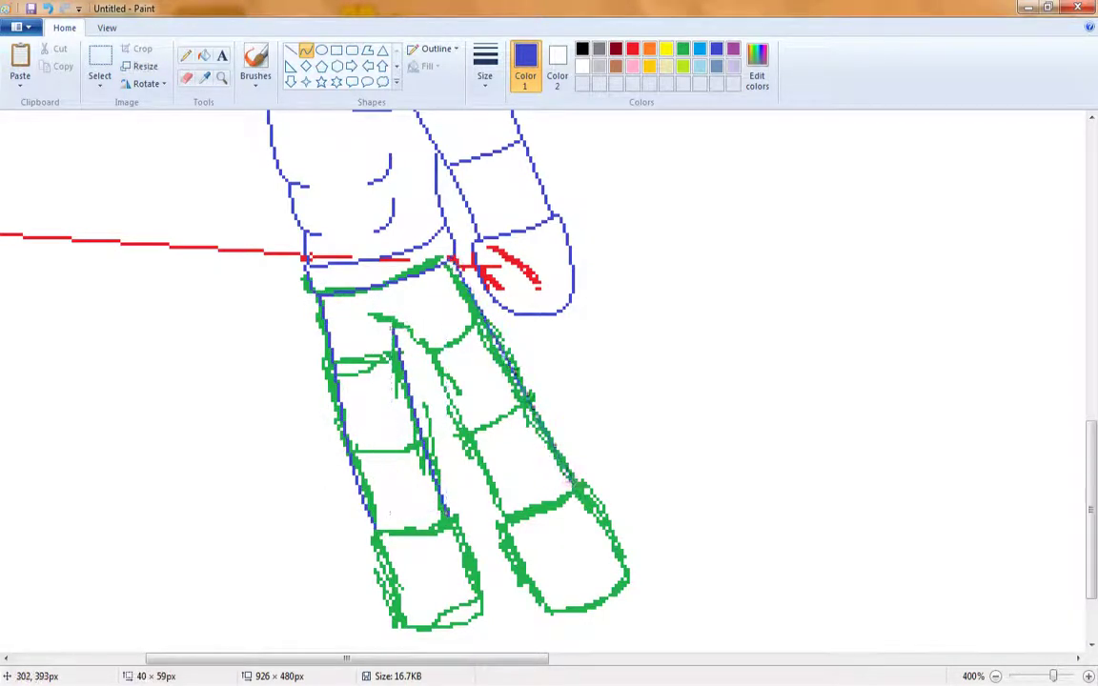
left_click_drag(476, 381, 465, 520)
left_click(434, 332)
Trace both boots in indigo, including their curved top edges, sides and rounded soles.
left_click_drag(374, 531, 453, 522)
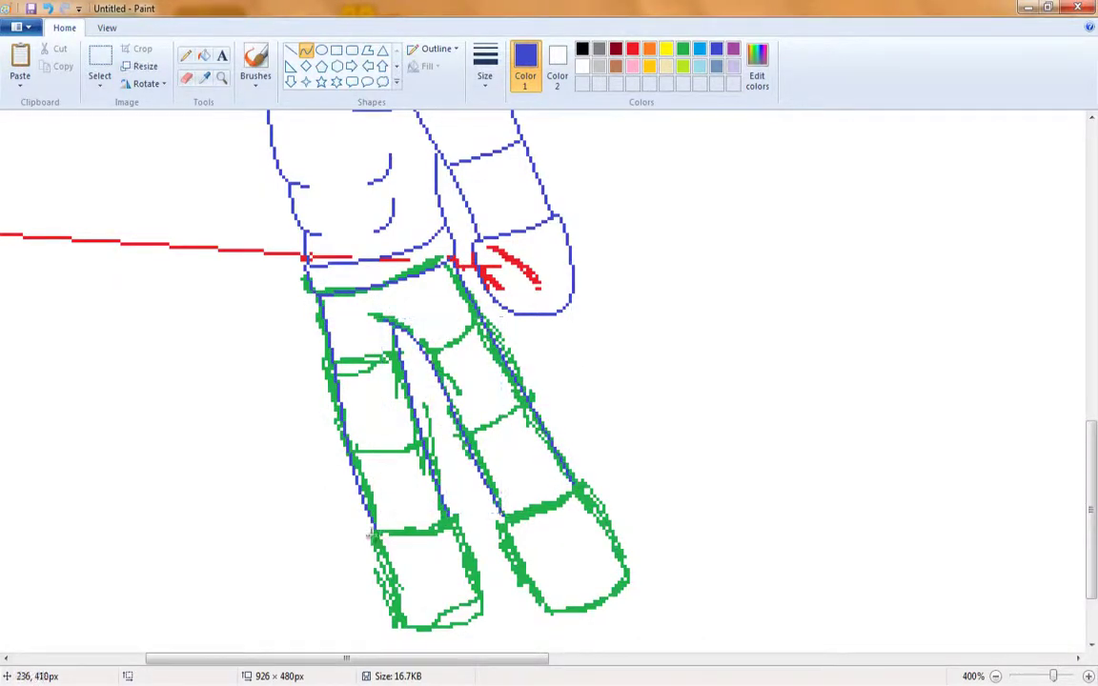
left_click(413, 527)
left_click(413, 527)
mouse_move(373, 533)
left_mouse_down()
mouse_move(422, 629)
mouse_move(381, 572)
left_mouse_up()
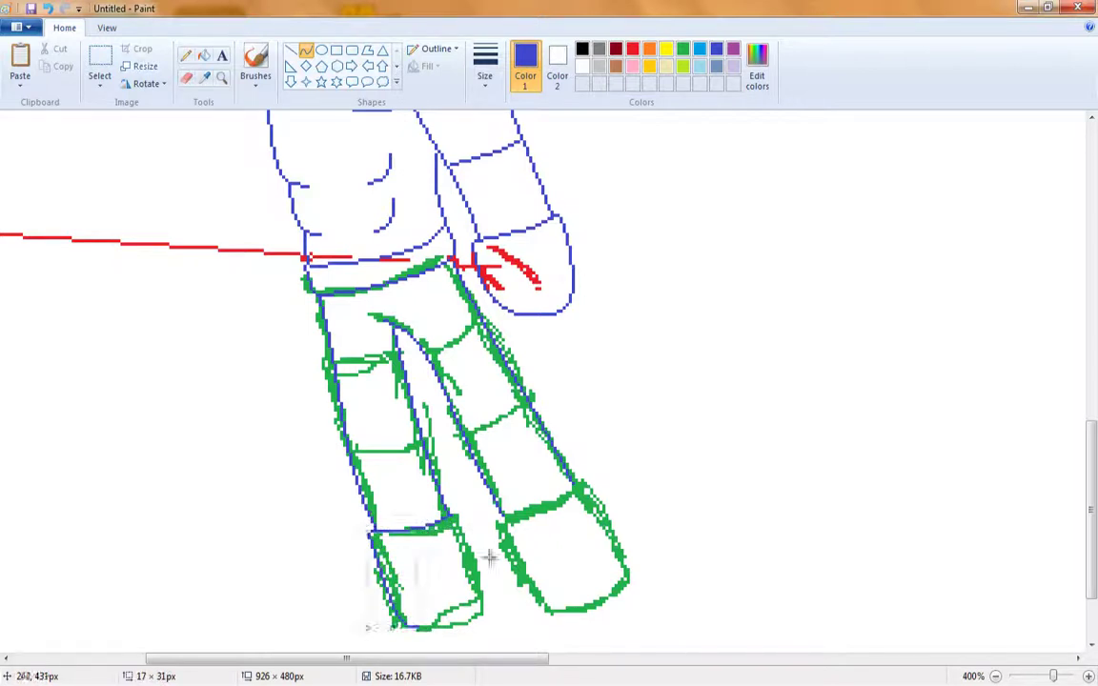
left_click_drag(453, 518, 456, 616)
left_click_drag(481, 572, 433, 619)
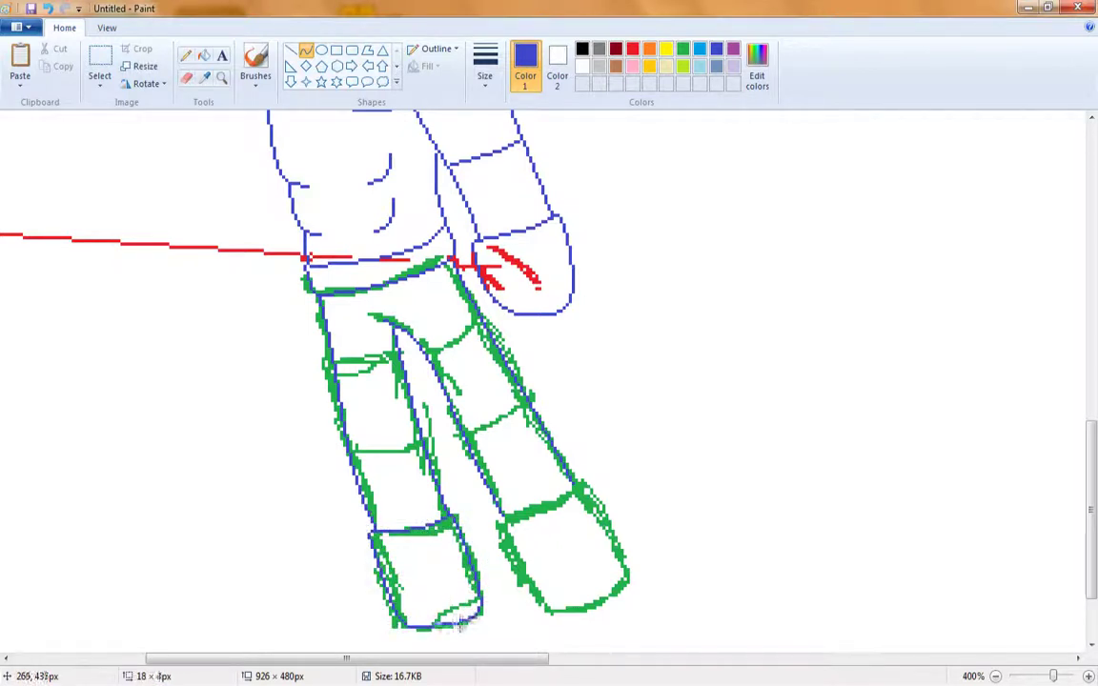
left_click_drag(462, 625, 448, 625)
mouse_move(497, 522)
left_mouse_down()
mouse_move(551, 608)
mouse_move(580, 481)
mouse_move(629, 572)
left_mouse_up()
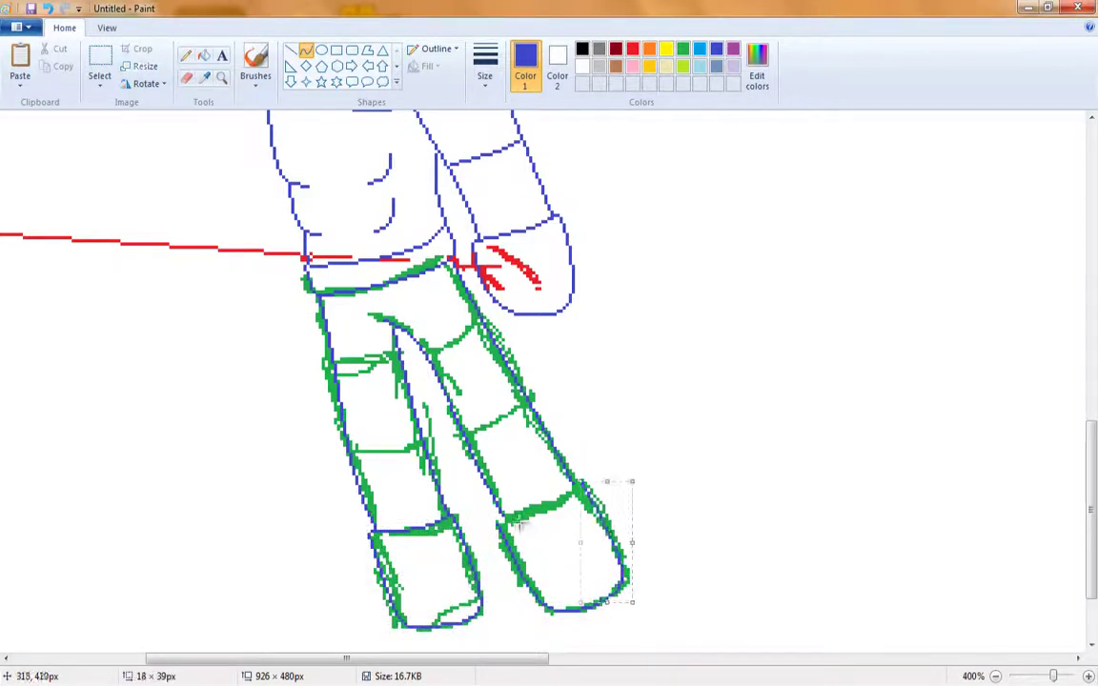
left_click(517, 522)
Draw the curved indigo bands across both legs along the sketched thigh and knee divisions.
left_click_drag(349, 451, 421, 445)
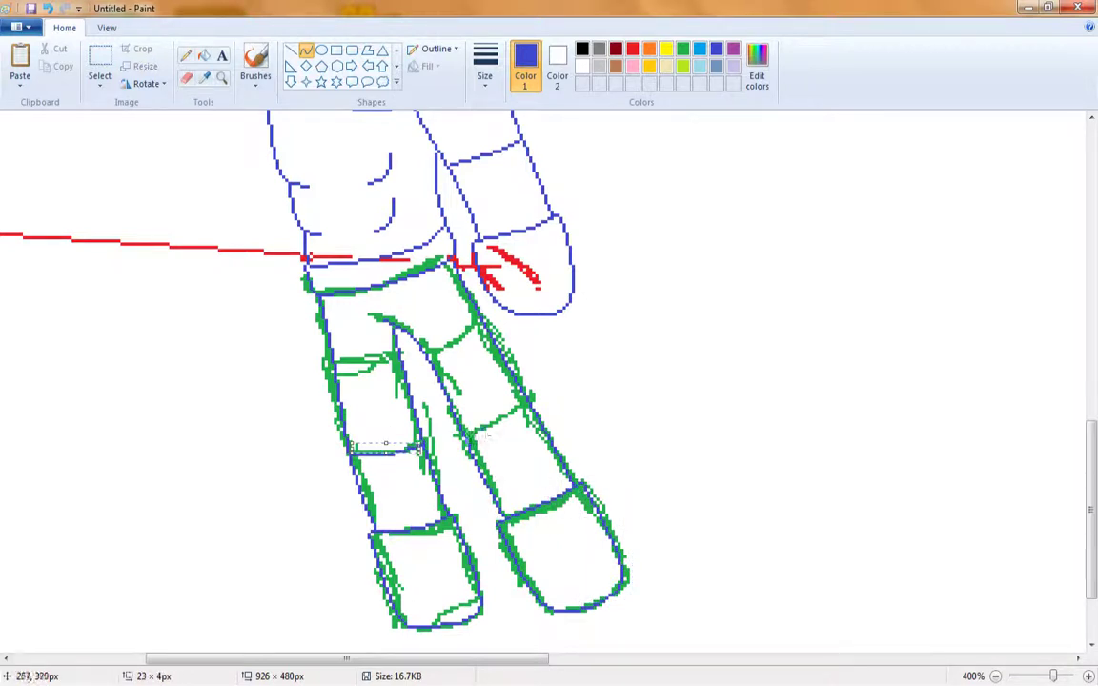
left_click_drag(340, 349, 400, 358)
left_click_drag(420, 365, 478, 314)
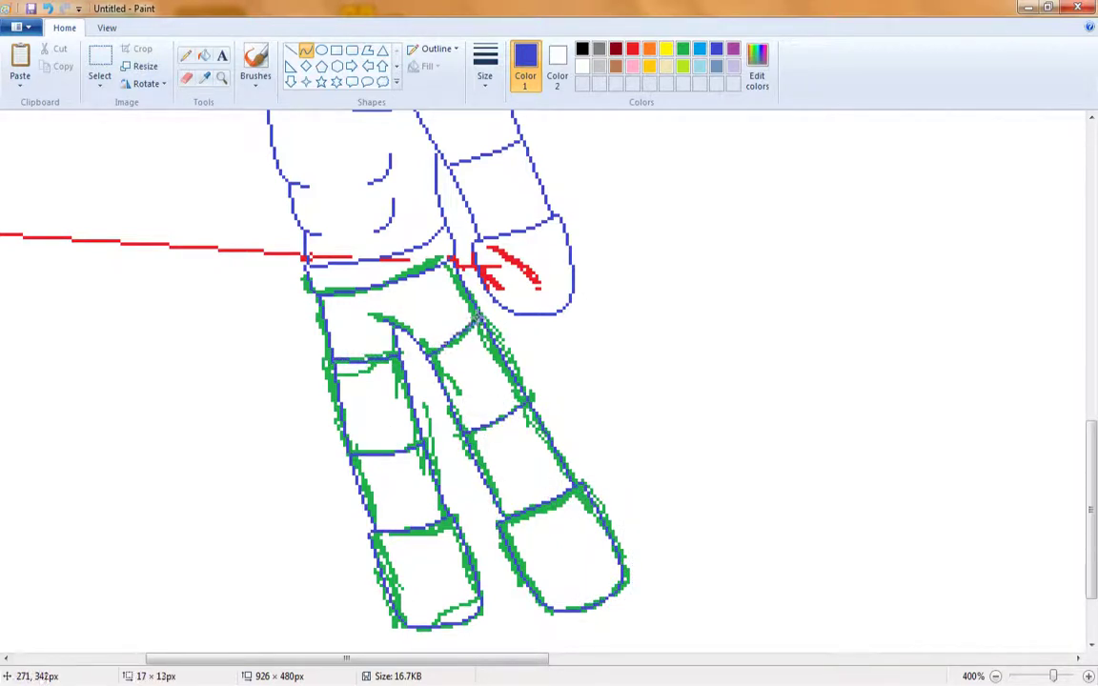
Erase only the green sketch lines from the belt and legs, with Color 1 set to green.
left_click(186, 78)
mouse_move(344, 326)
left_mouse_down()
mouse_move(360, 631)
mouse_move(514, 606)
mouse_move(382, 491)
mouse_move(326, 468)
mouse_move(431, 377)
left_mouse_up()
scroll(431, 377, "down", 3)
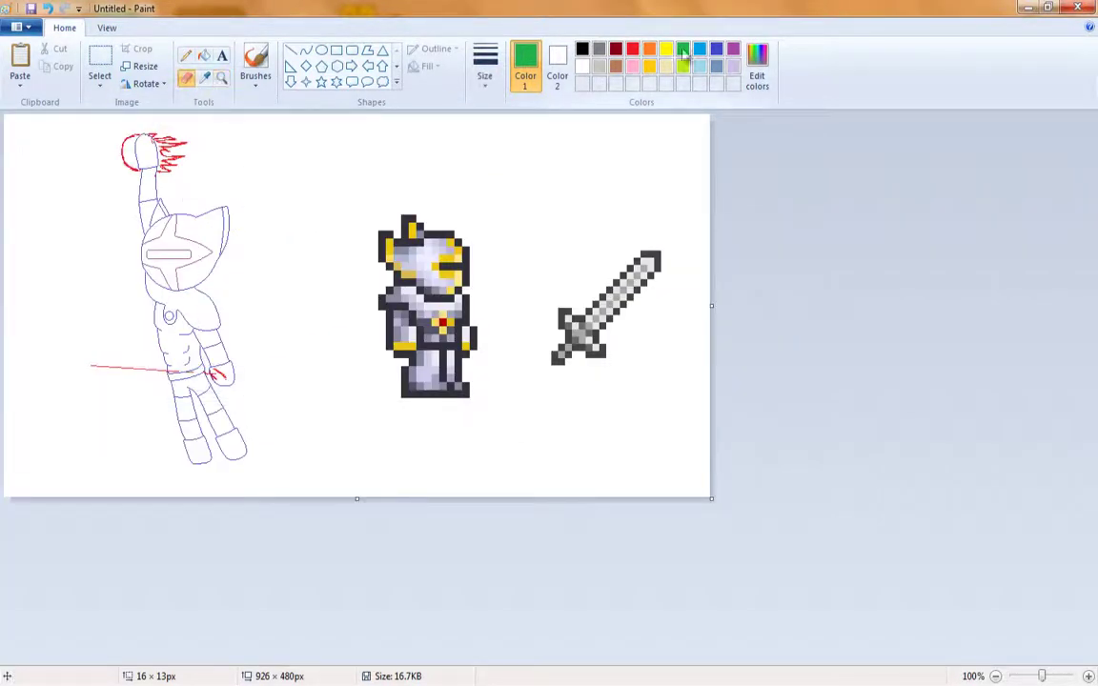
Recolour the knight's indigo outlines black with the Eraser, using indigo as Color 1 and black as Color 2.
left_click(582, 48)
left_click(717, 49)
left_click(557, 67)
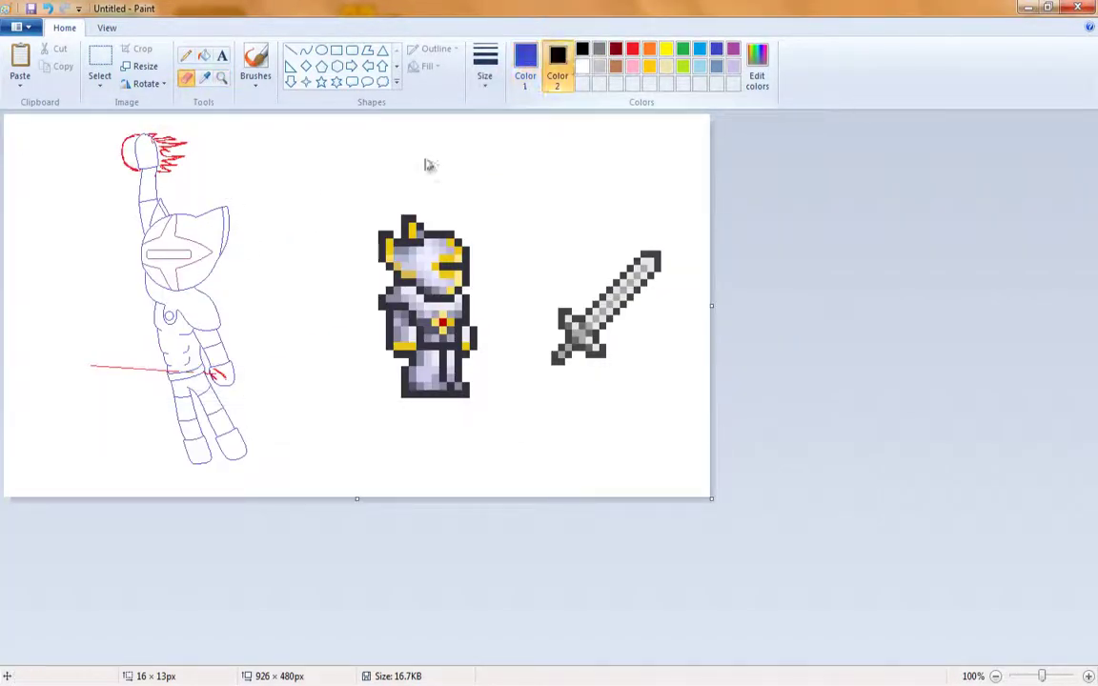
left_click_drag(152, 262, 223, 219)
Select the whole knight drawing at 100% zoom and move it slightly up and to the right.
left_click(99, 76)
left_click_drag(47, 117, 271, 488)
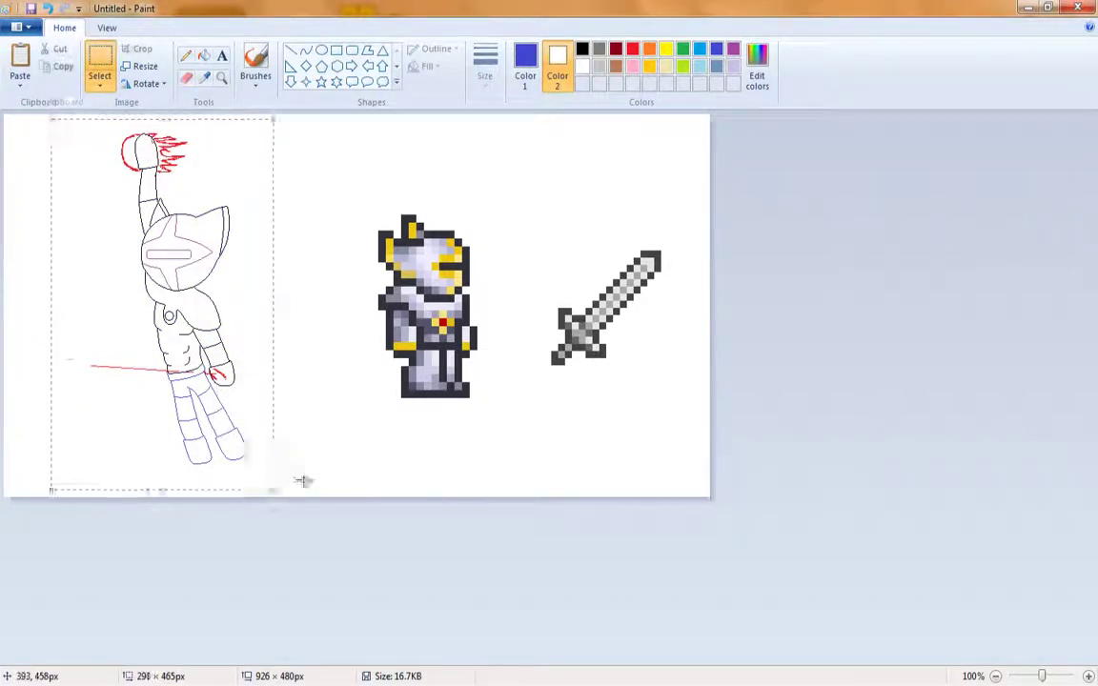
left_click_drag(168, 199, 172, 197)
Recolour the remaining purple visor lines on the helmet black, using purple as Color 1, and restore white as Color 2.
left_click(186, 78)
left_click(582, 49)
left_click(525, 66)
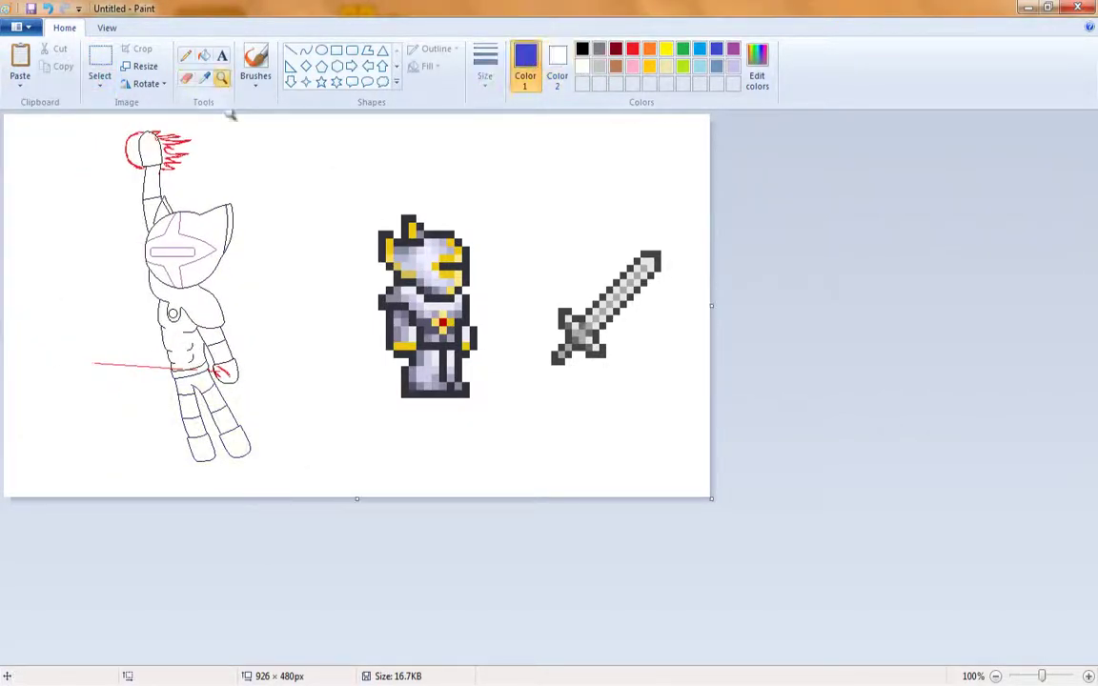
scroll(232, 111, "up", 2)
left_click(733, 48)
left_click(557, 67)
left_click_drag(372, 239, 448, 381)
left_click(582, 67)
left_click(106, 27)
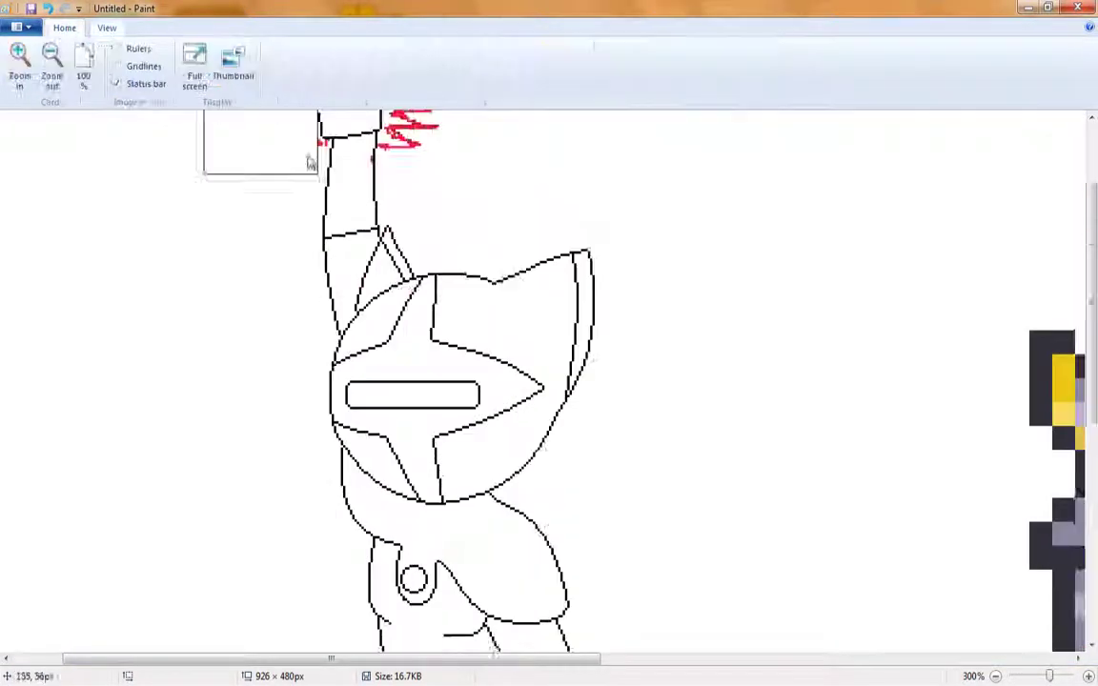
left_click(64, 27)
Sample the light lavender from the reference knight's armour and fill the helmet, legs, boots and lowered arm with it.
left_click(525, 67)
left_click(204, 76)
scroll(792, 250, "down", 1)
left_click(792, 250)
left_click(204, 55)
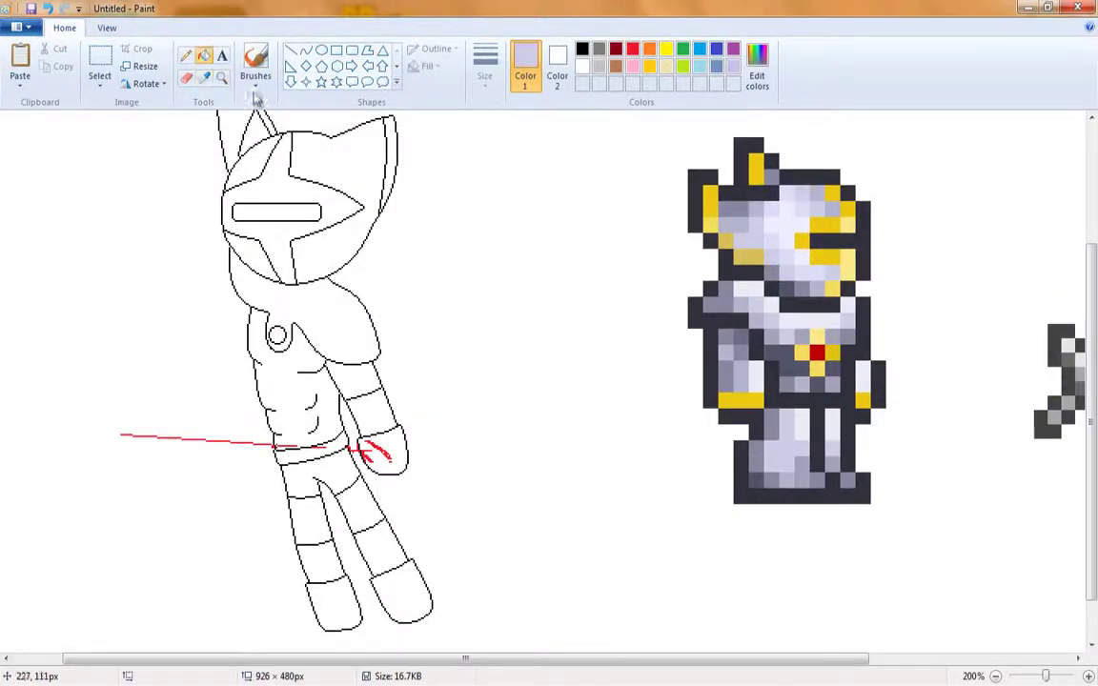
left_click(333, 162)
left_click(243, 243)
left_click(253, 131)
left_click(397, 572)
left_click(315, 532)
left_click(279, 431)
left_click(346, 388)
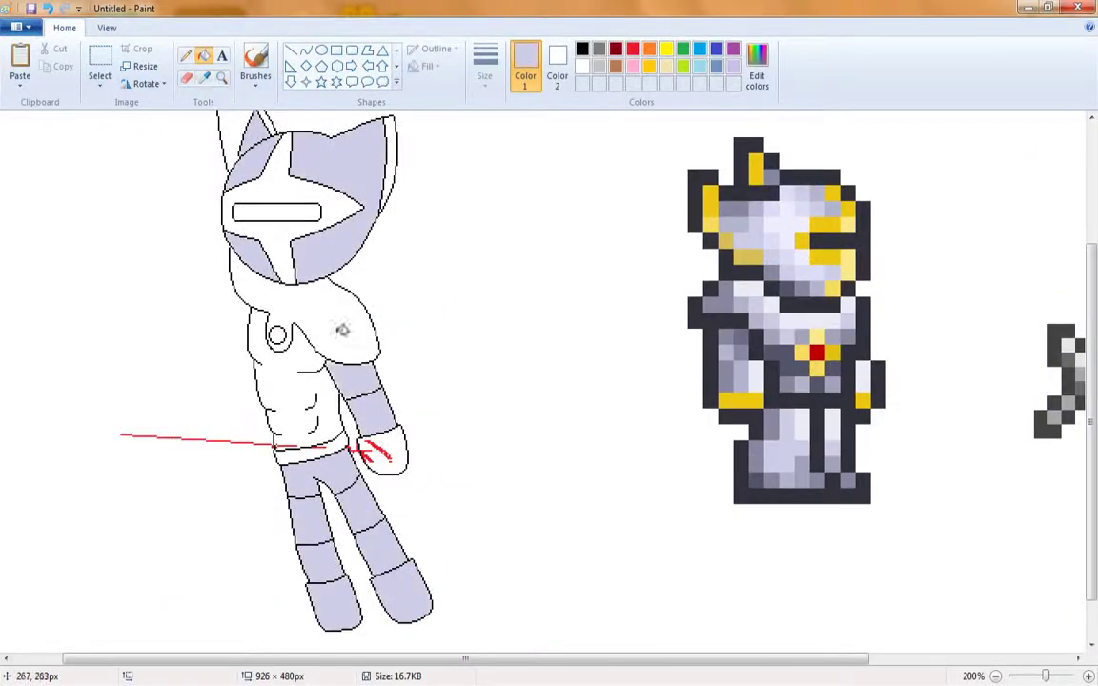
Fill the shoulder plate, torso, belt, lowered hand and raised arm with the same lavender.
left_click(307, 296)
left_click(323, 392)
left_click(345, 405)
scroll(253, 183, "up", 3)
left_click(250, 186)
scroll(249, 186, "up", 1)
left_click(229, 181)
Sample gold from the reference visor, draw a gold curve across the raised hand's fingertips and fill the tip gold.
left_click(221, 76)
left_click(257, 219)
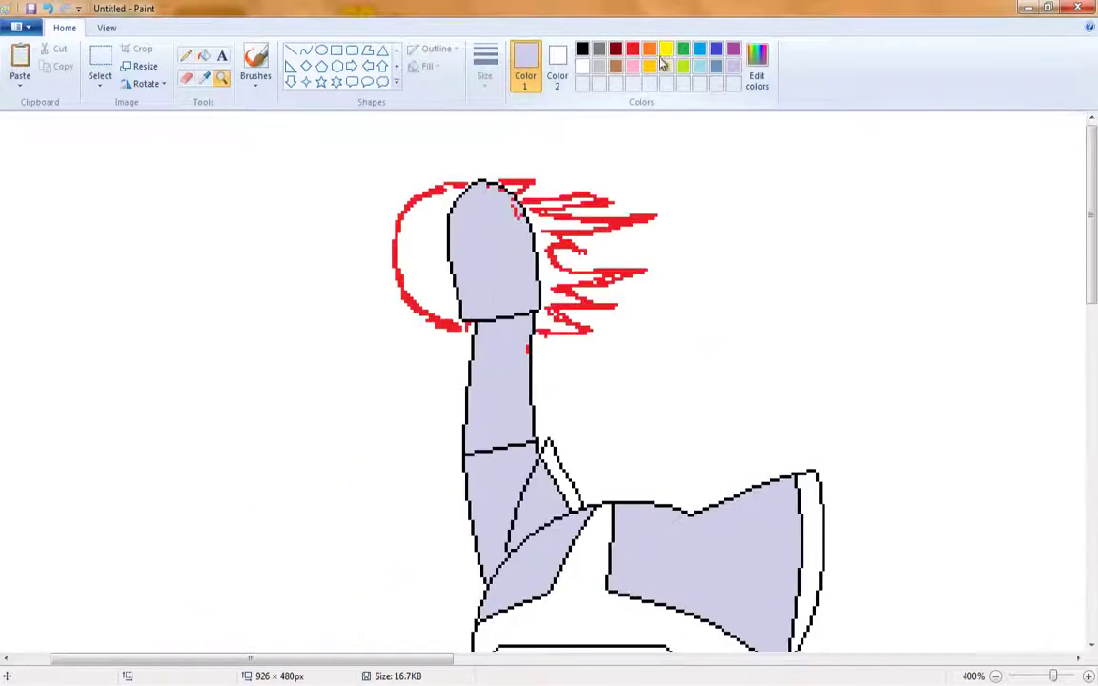
right_click(343, 270)
left_click(204, 77)
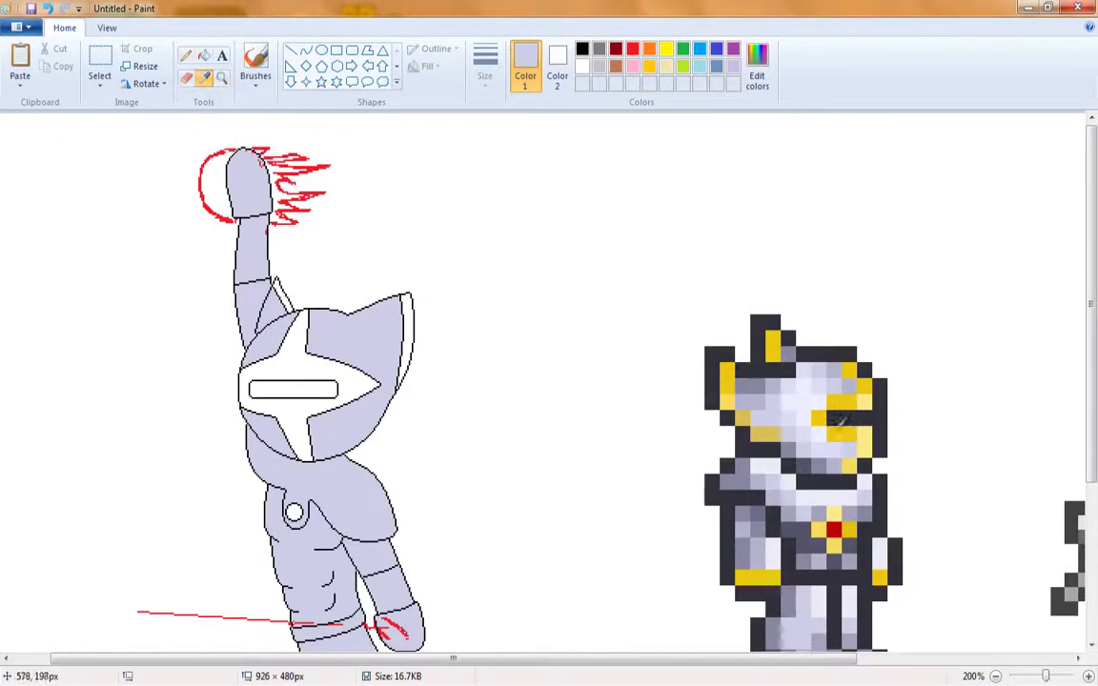
left_click(841, 421)
scroll(382, 233, "up", 1)
left_click(305, 49)
left_click(204, 56)
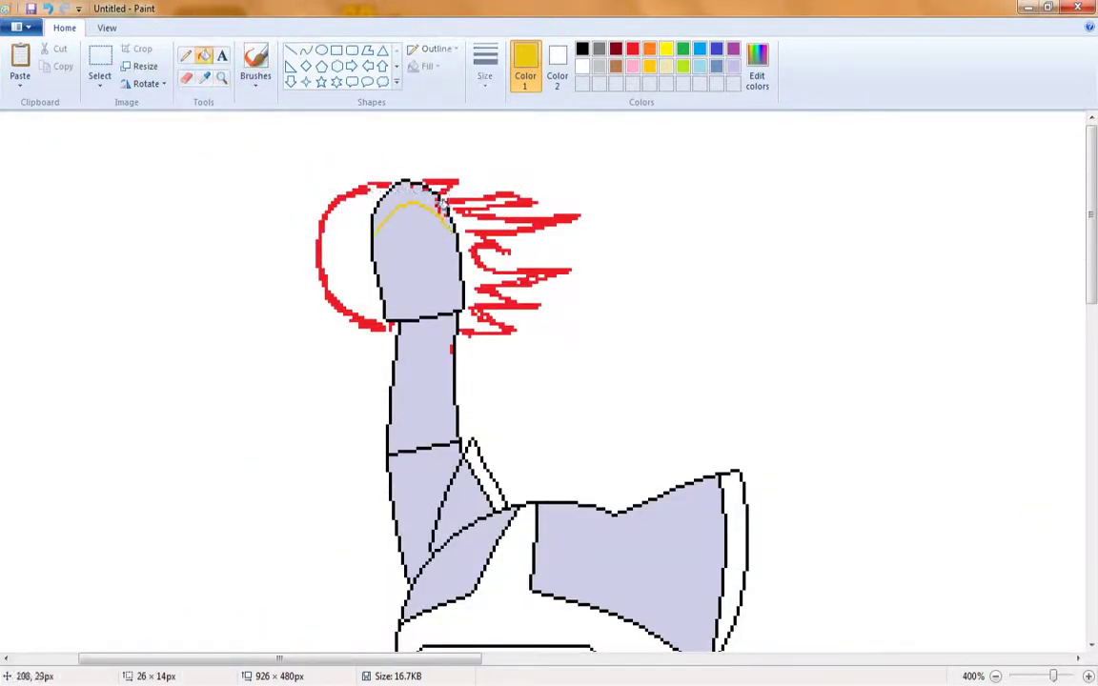
left_click(444, 206)
Draw a gold curve across the lowered hand's fingertips and fill the tip gold.
scroll(443, 286, "down", 5)
left_click(321, 50)
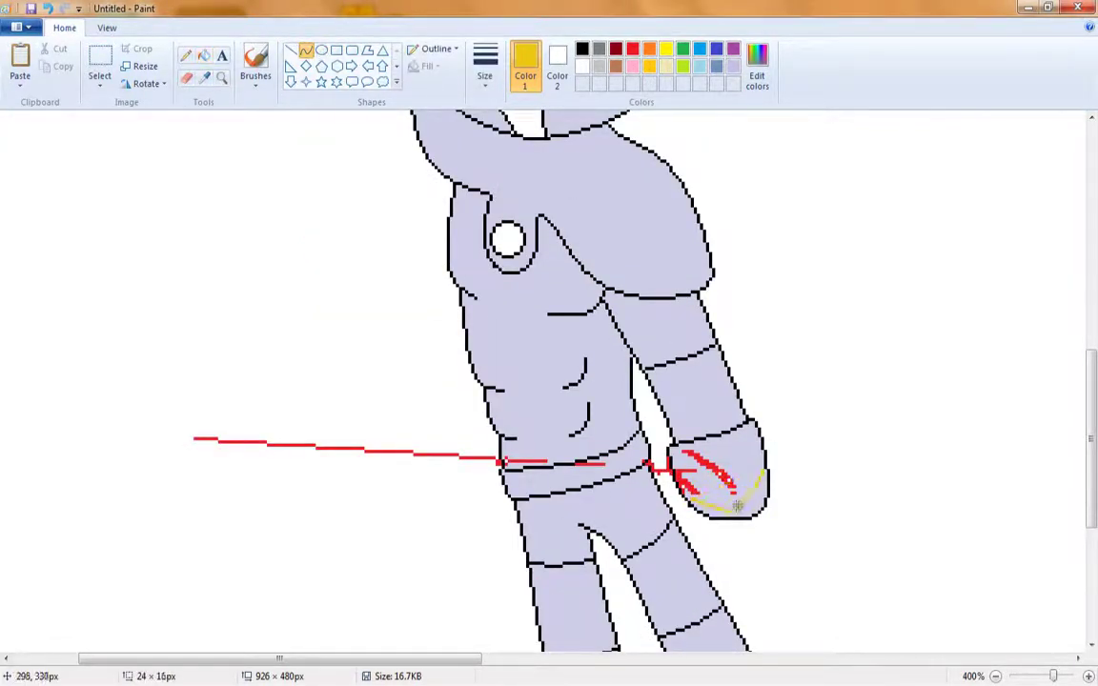
left_click(204, 56)
left_click(744, 501)
Fill the cross-shaped visor plate on the helmet with the gold from the lowered hand.
scroll(572, 381, "up", 5)
scroll(202, 68, "down", 1)
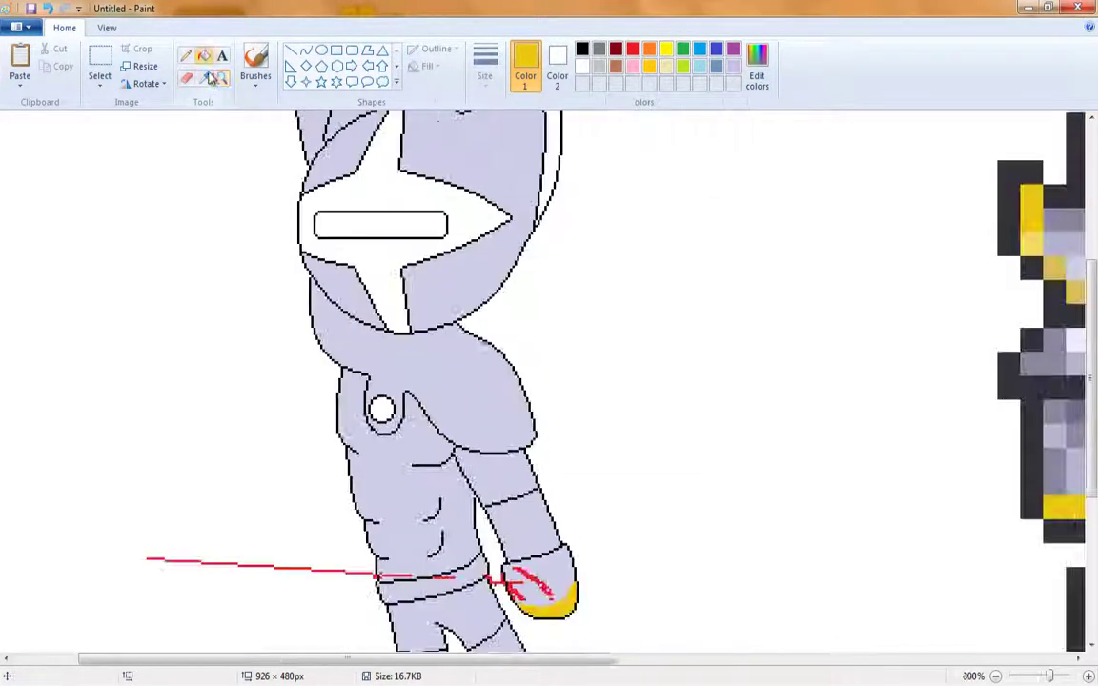
left_click(204, 77)
left_click(345, 295)
left_click(545, 602)
left_click(404, 242)
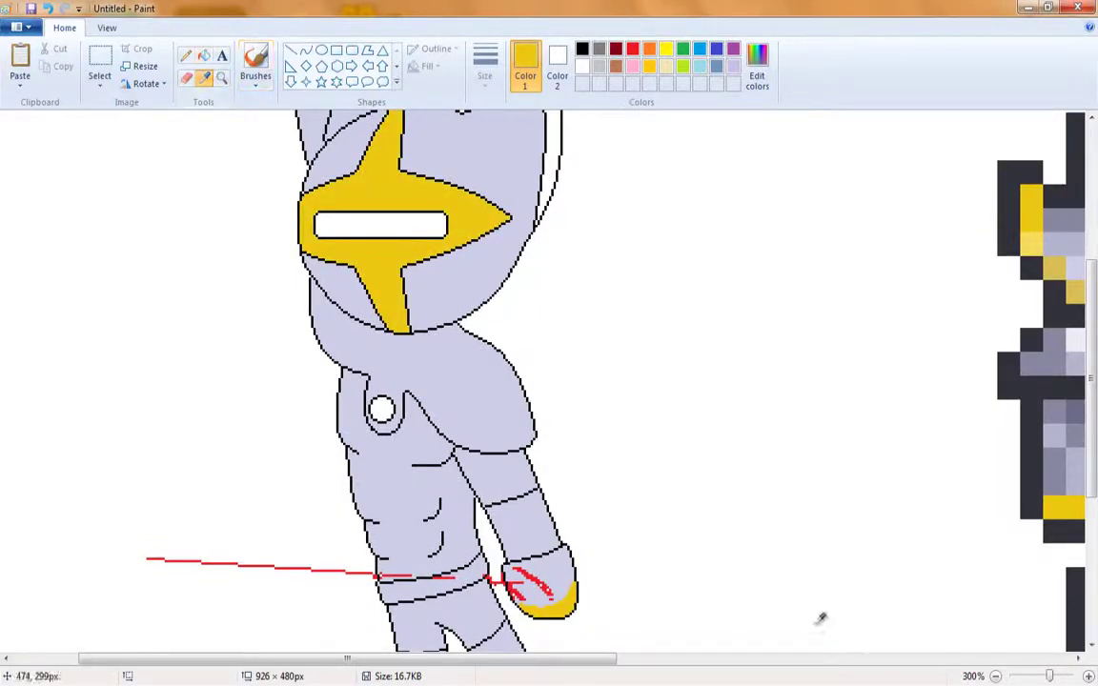
Sample the dark grey from the reference knight and fill the helmet's visor slit with it.
scroll(821, 619, "right", 5)
left_click(686, 476)
scroll(572, 381, "left", 5)
scroll(572, 381, "up", 2)
left_click(409, 359)
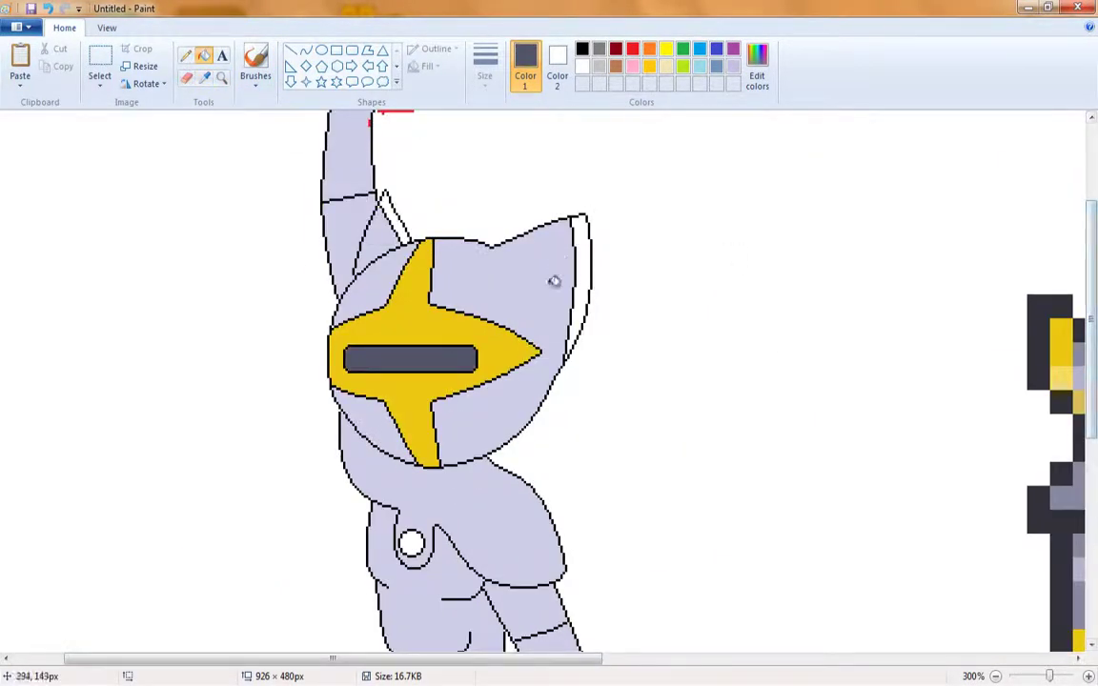
Sample the visor plate's gold and fill the narrow edges of both helmet ears with it.
left_click(204, 77)
left_click(410, 305)
left_click(391, 217)
left_click(580, 285)
Fill the round chest gem with the reference gem's red, and sample the armour's lavender for the Pencil.
scroll(571, 381, "down", 3)
scroll(657, 593, "right", 4)
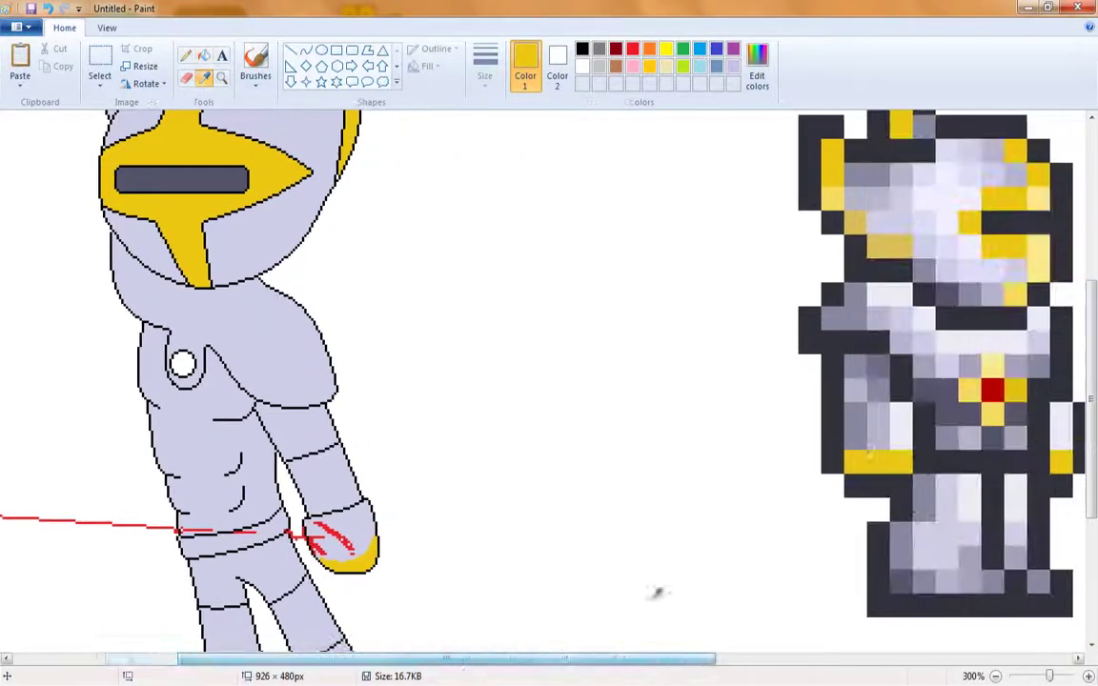
left_click(991, 389)
left_click(182, 363)
left_click(185, 55)
left_click(204, 77)
left_click(148, 382)
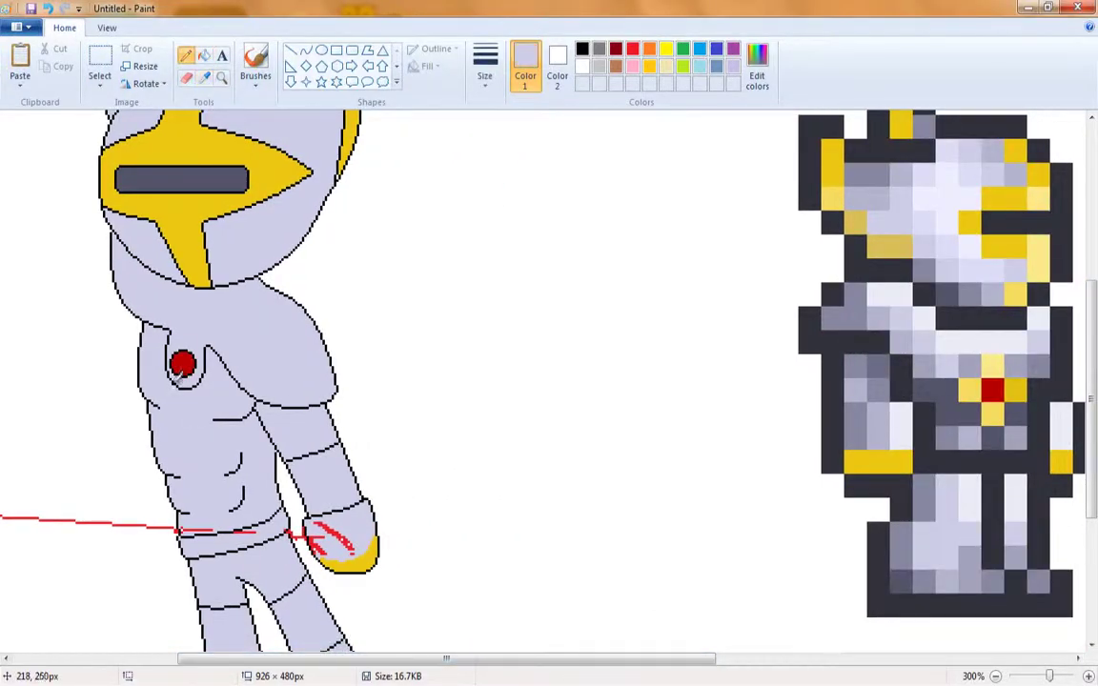
Close the top of the gem's setting with gold curves at 700% zoom and fill the setting gold.
left_click(204, 77)
left_click(276, 171)
left_click(305, 50)
scroll(182, 363, "up", 4)
left_click_drag(288, 385, 324, 335)
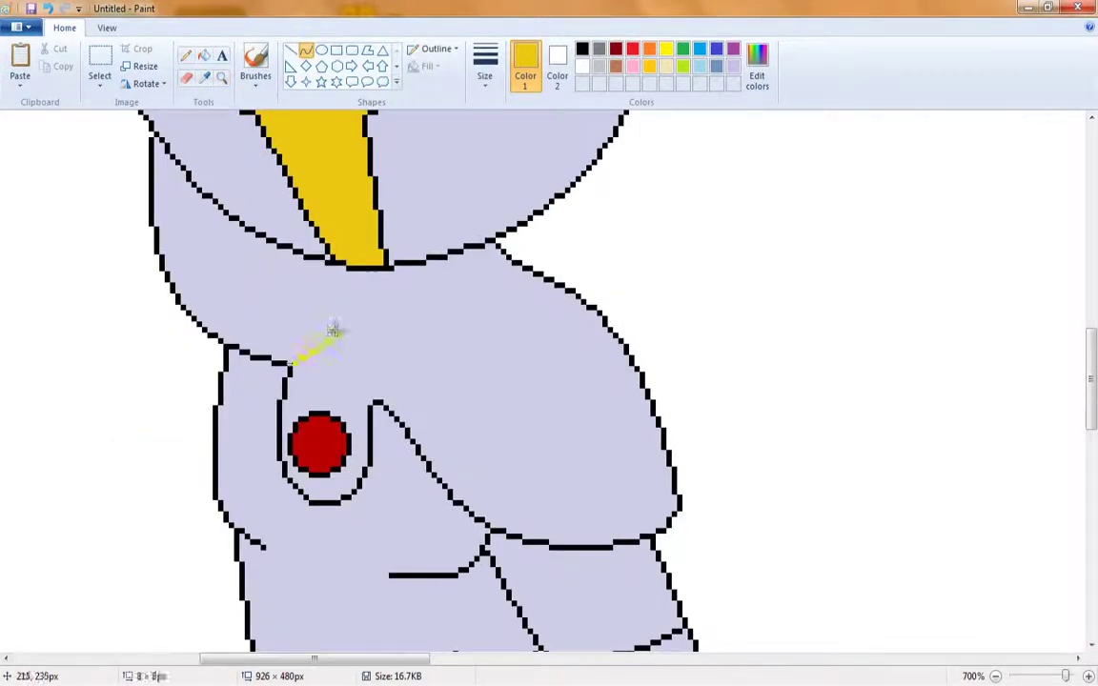
left_click(204, 56)
left_click(334, 362)
left_click(221, 77)
right_click(306, 318)
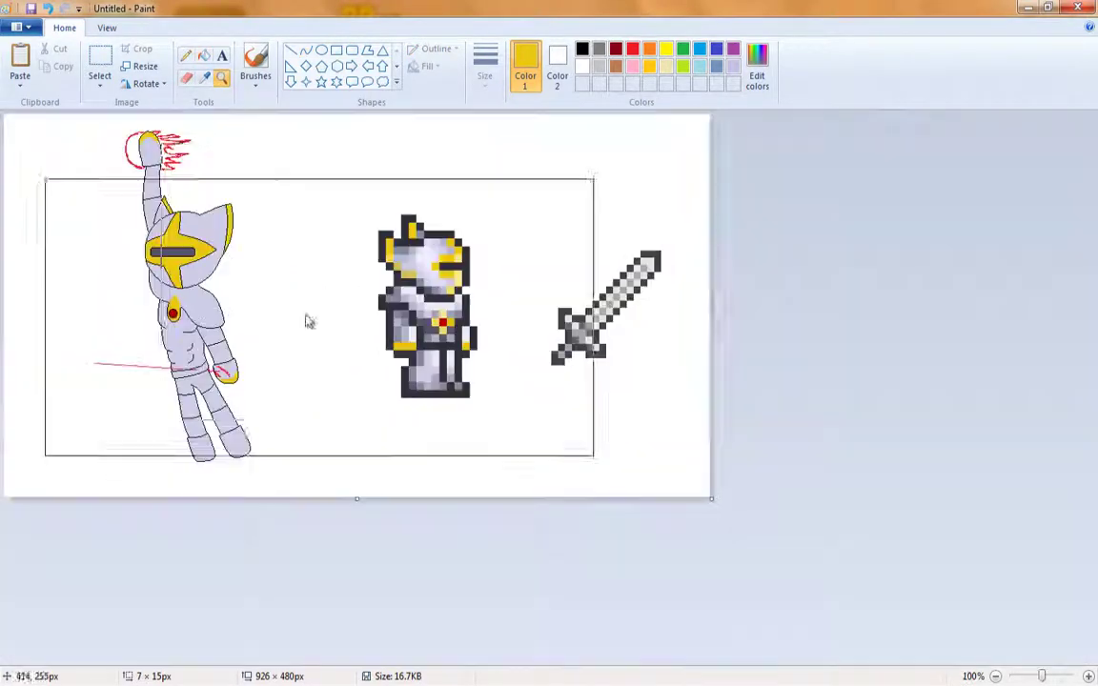
Draw a black circle of about 48 × 48 px around the raised fist and move it to the empty area beside the arm.
left_click(147, 152)
left_click(293, 191)
left_click(305, 49)
left_click(582, 48)
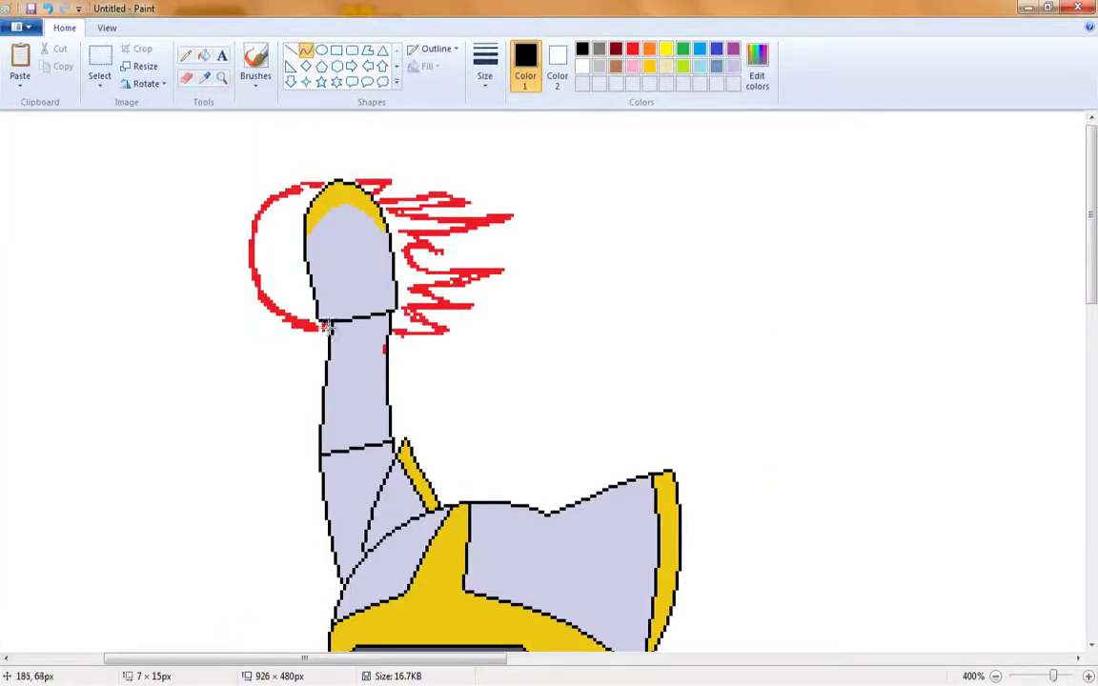
left_click(321, 49)
left_click_drag(248, 181, 379, 334)
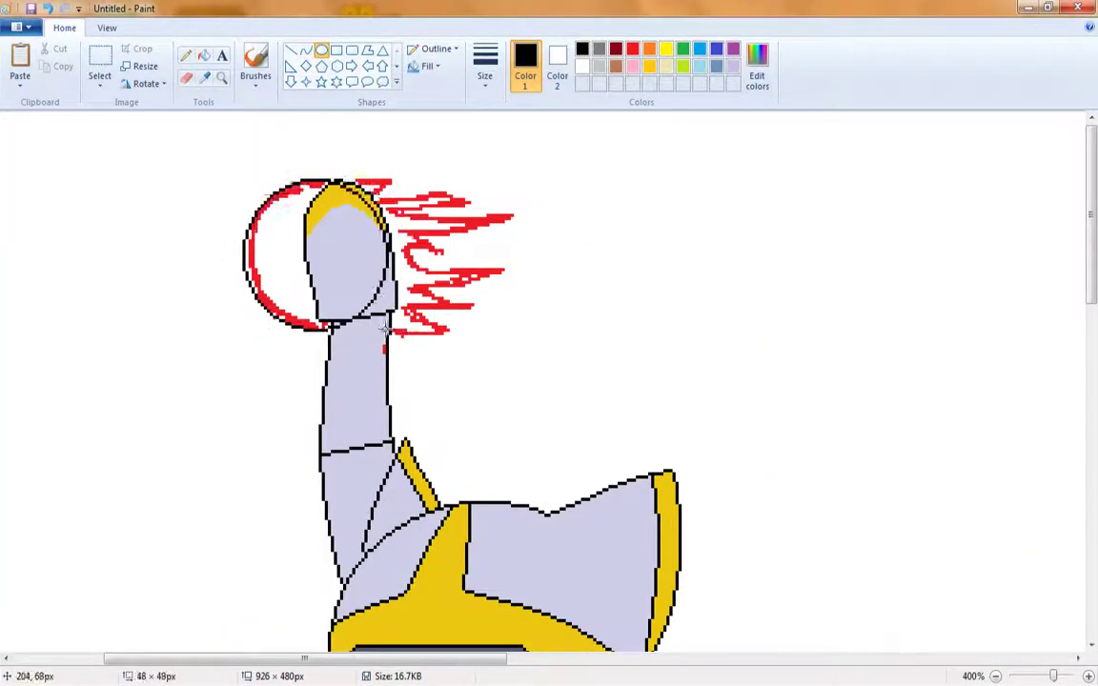
left_click_drag(315, 257, 705, 260)
Draw the fireball's lower flame edge and a jagged inner flame line inside the circle with purple curves at 500% zoom.
left_click(221, 77)
left_click(806, 327)
left_click(733, 49)
left_click(306, 49)
left_click_drag(420, 391, 632, 352)
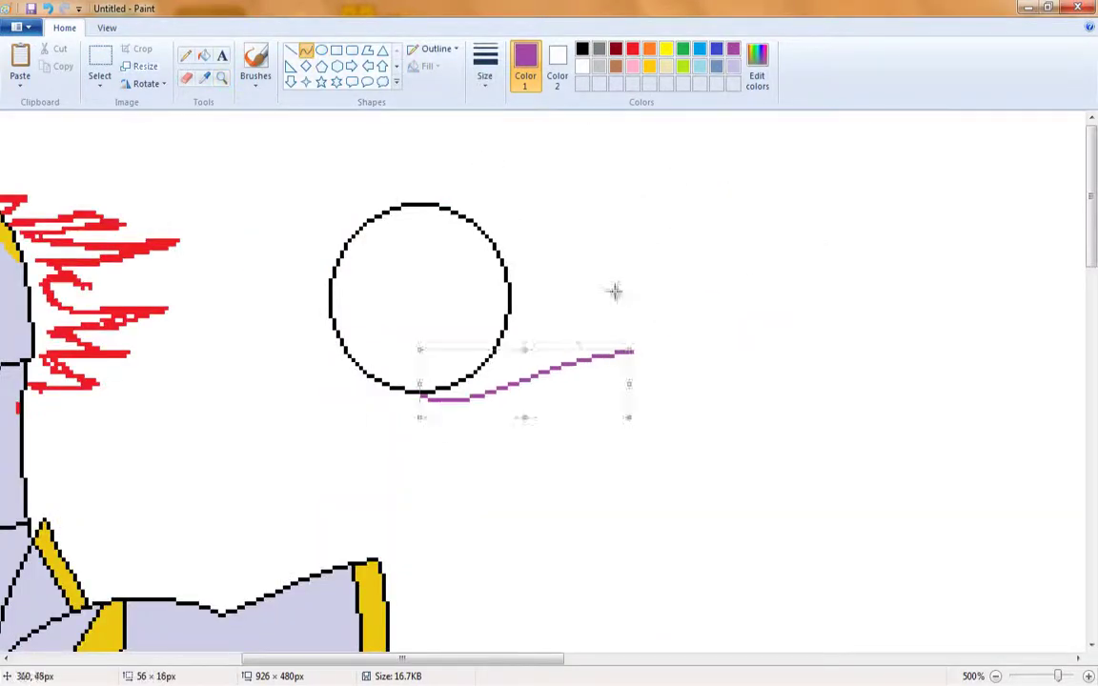
left_click_drag(615, 292, 475, 381)
left_click_drag(451, 332, 485, 336)
left_click_drag(447, 298, 441, 292)
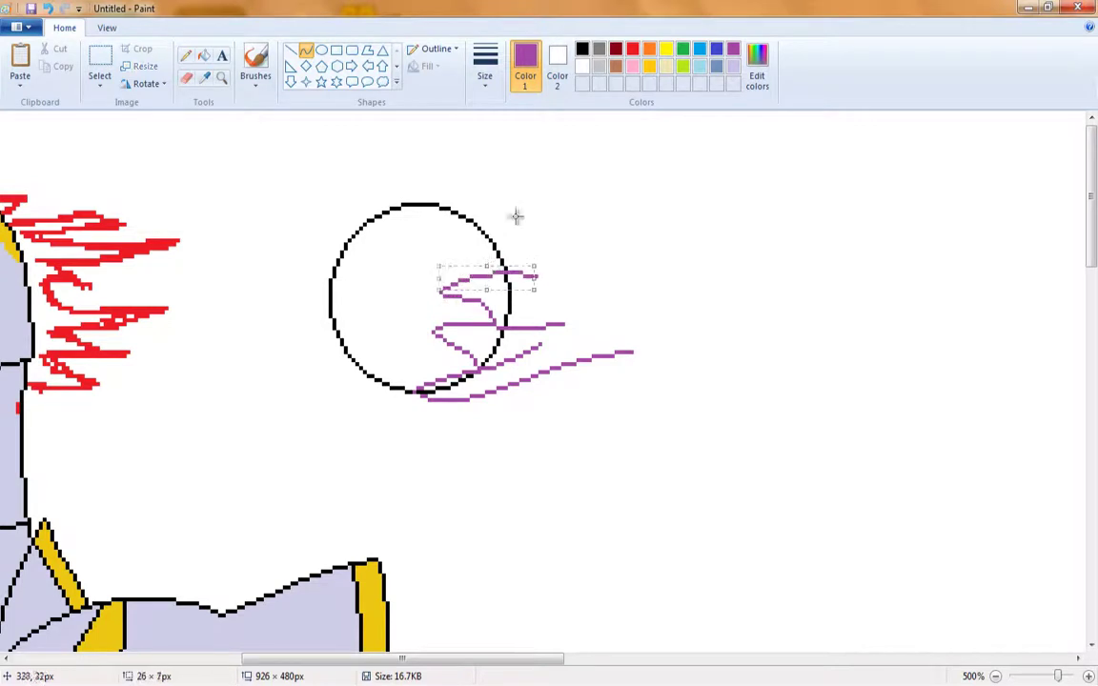
left_click_drag(419, 208, 583, 254)
left_click_drag(471, 238, 470, 247)
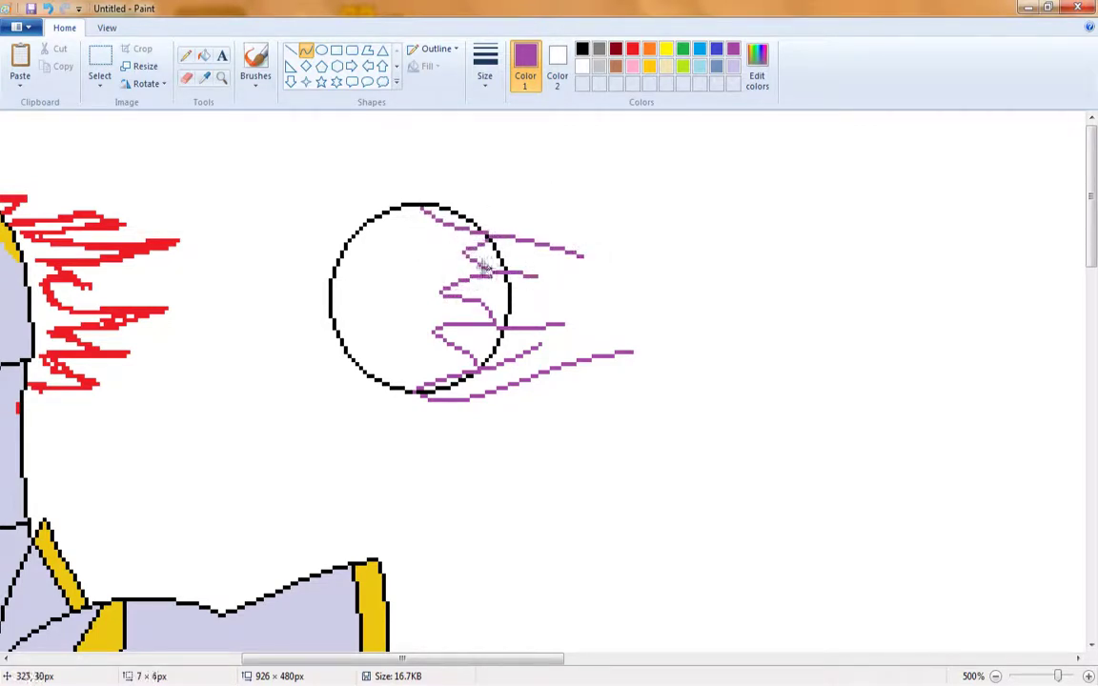
Draw the fireball's upper flame edge and pointed trailing tail with purple curves.
left_click_drag(412, 199, 624, 278)
mouse_move(519, 238)
left_mouse_down()
mouse_move(571, 223)
mouse_move(555, 264)
mouse_move(686, 306)
left_mouse_up()
left_click_drag(617, 293, 629, 319)
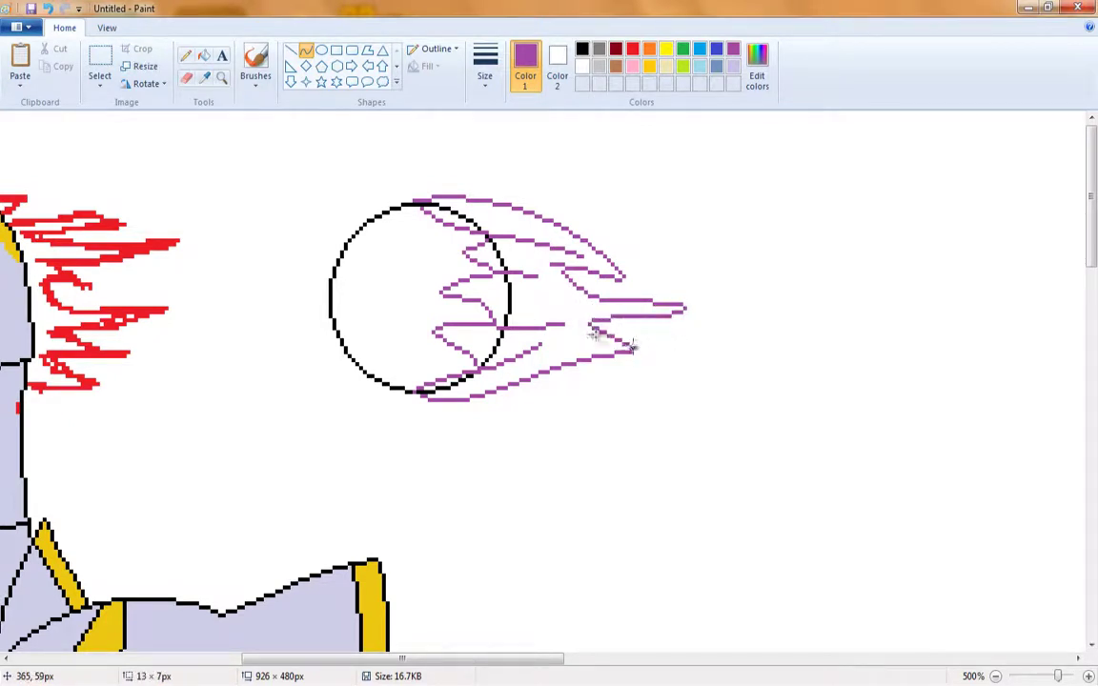
Erase the circle's right half and the overshooting purple strokes, and set Color 1 to black for the Pencil.
left_click(186, 77)
left_click_drag(505, 369, 505, 275)
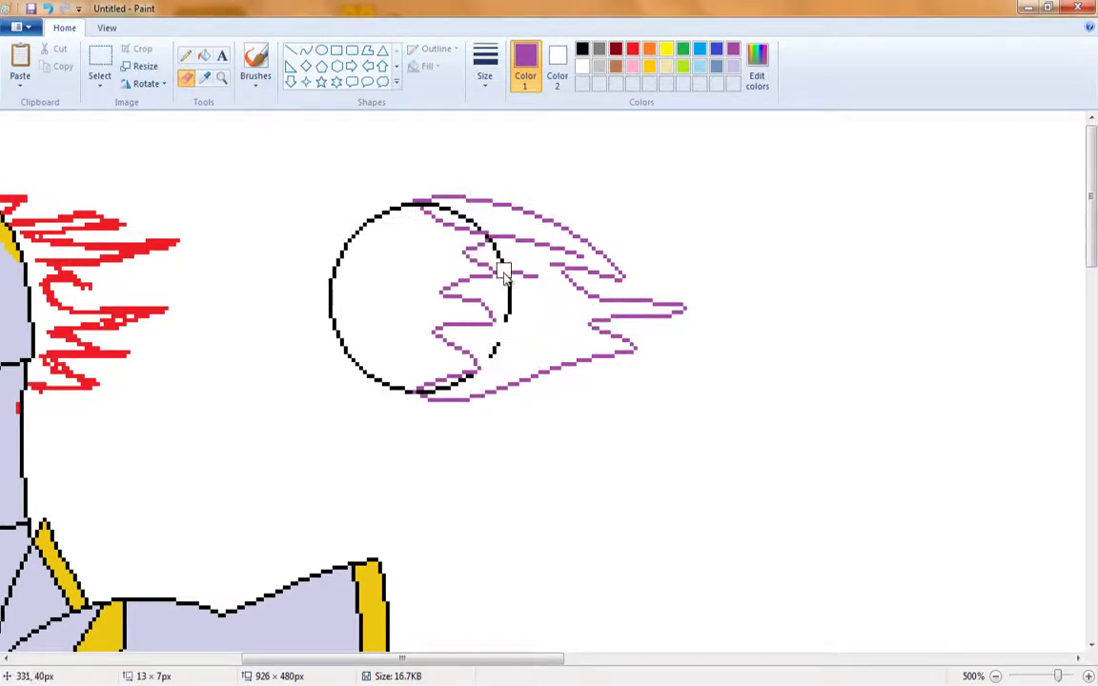
left_click(583, 48)
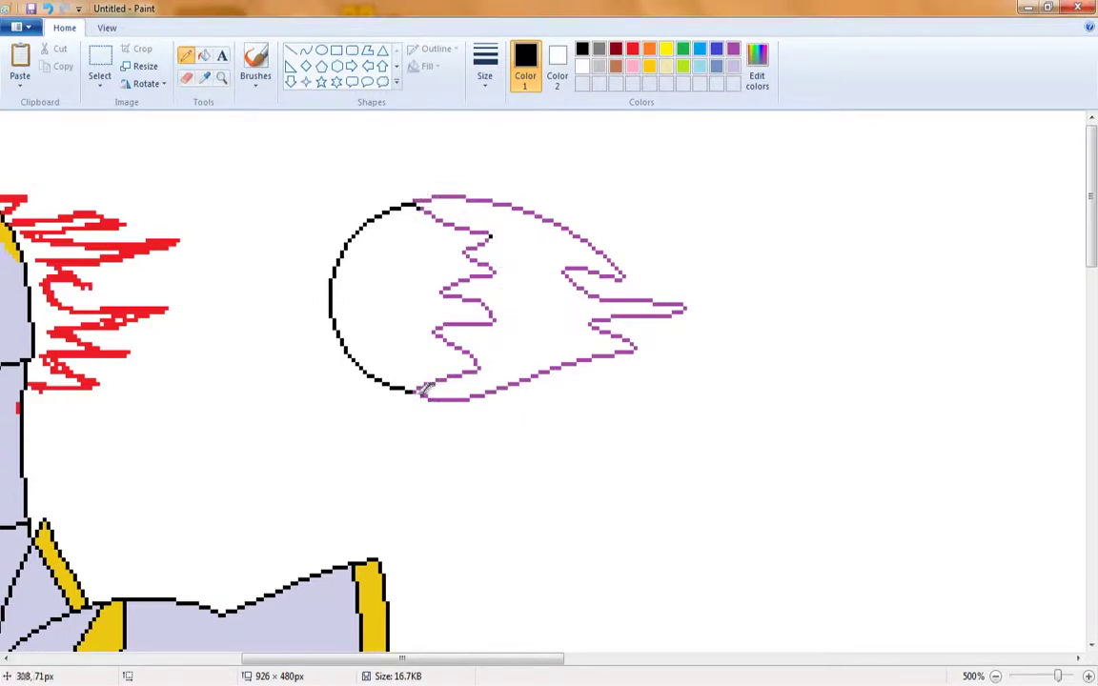
Draw a small red ellipse over the fireball's left edge and move the whole fireball slightly down and to the right.
left_click(321, 49)
left_click(632, 48)
mouse_move(312, 259)
left_mouse_down()
mouse_move(350, 311)
mouse_move(330, 294)
left_mouse_up()
left_click(99, 67)
mouse_move(296, 176)
left_mouse_down()
mouse_move(690, 449)
mouse_move(466, 399)
mouse_move(720, 479)
left_mouse_up()
Recolour the purple flame outlines and the small red ellipse to black, restoring white as the background colour.
left_click(733, 49)
left_click(558, 66)
left_click(583, 49)
left_click(186, 77)
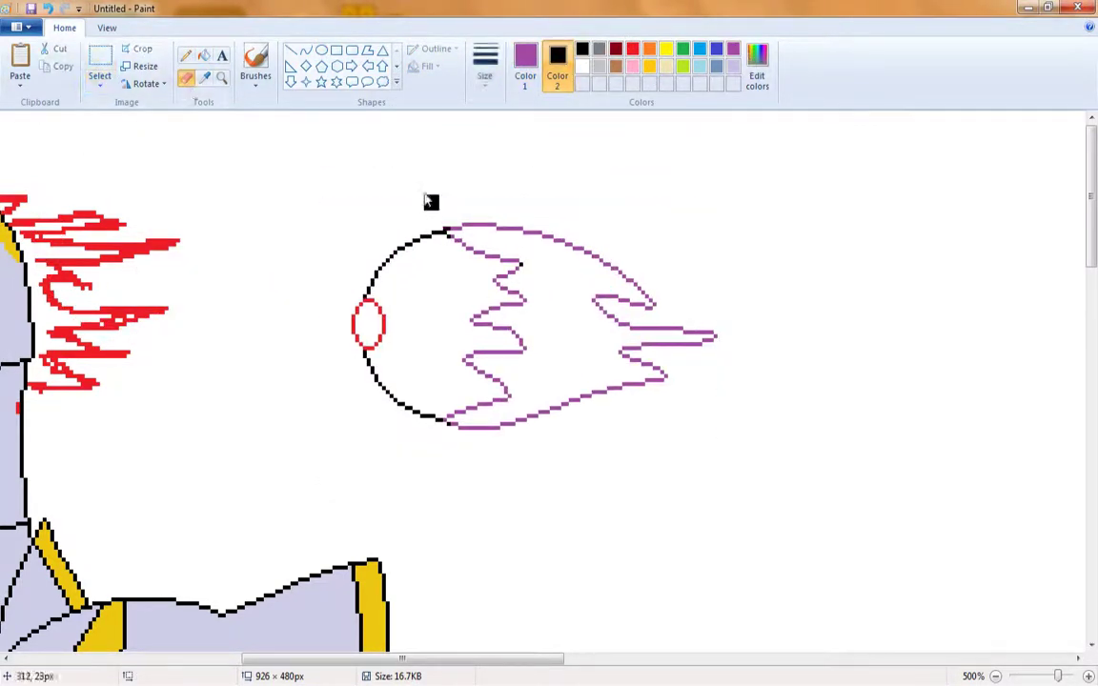
mouse_move(431, 201)
left_mouse_down()
mouse_move(661, 373)
mouse_move(538, 181)
left_mouse_up()
left_click(632, 49)
left_click(204, 55)
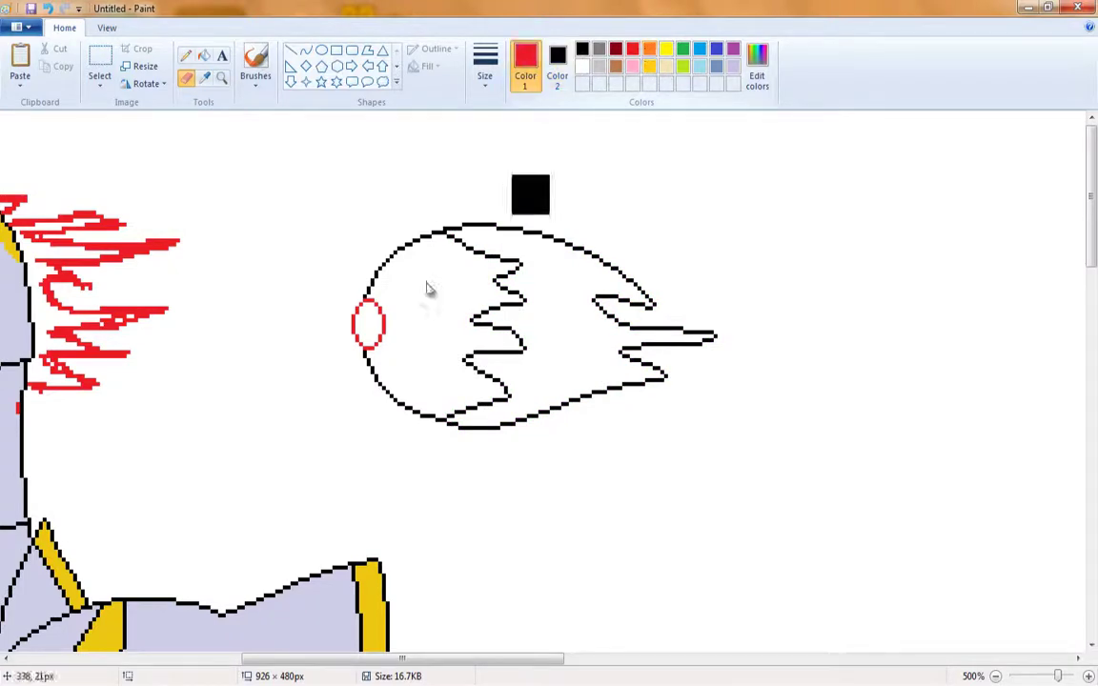
right_click(583, 66)
Fill the trailing flame area with a custom dark red.
left_click(757, 72)
key("Return")
left_click(540, 331)
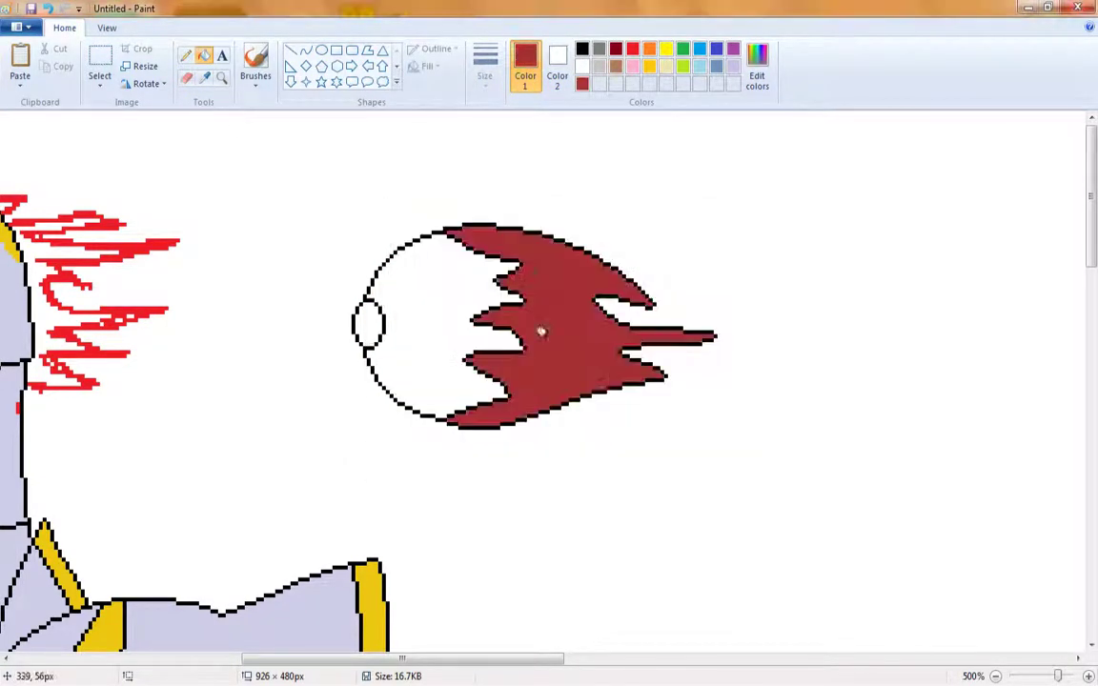
Fill the small ellipse with a custom near-black as a pupil and draw short red veins across the eyeball with the Pencil.
left_click(756, 71)
key("Return")
left_click(368, 326)
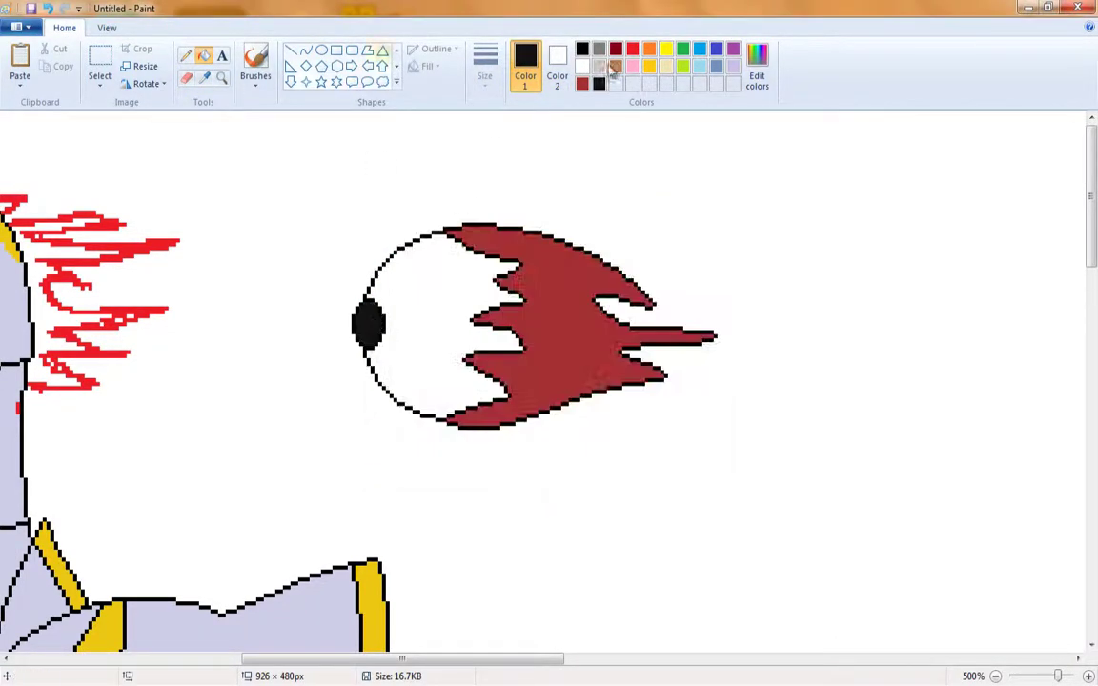
left_click(632, 50)
left_click(186, 55)
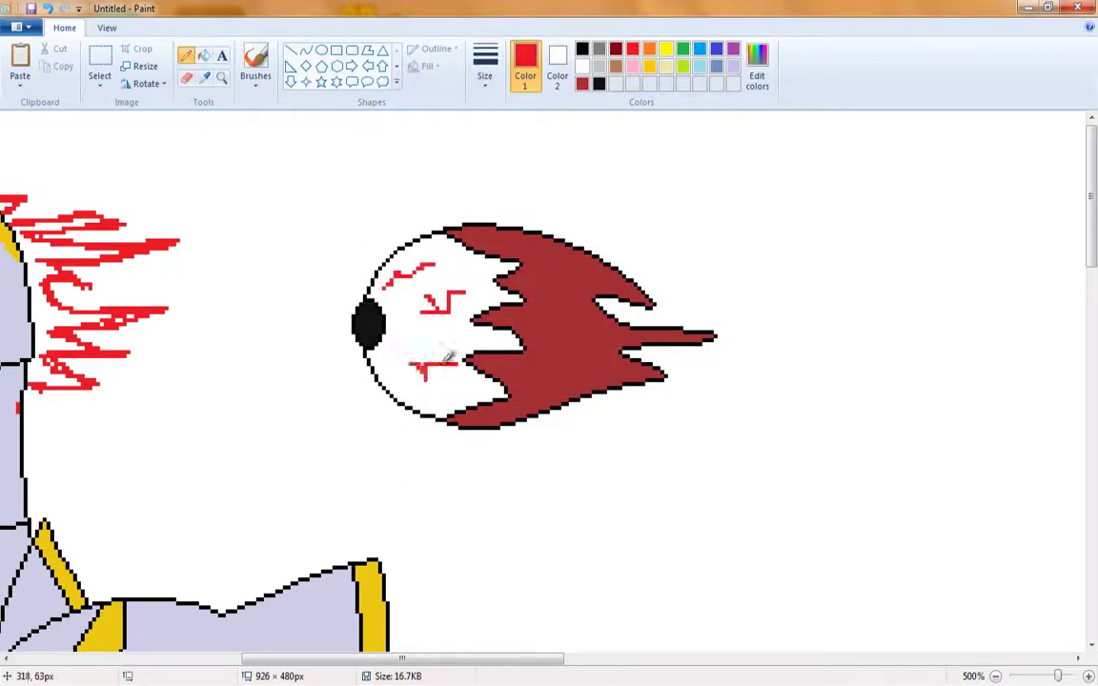
Erase the red flame sketch around the knight's raised fist and sample the lavender armour colour from the arm.
left_click(221, 76)
right_click(274, 247)
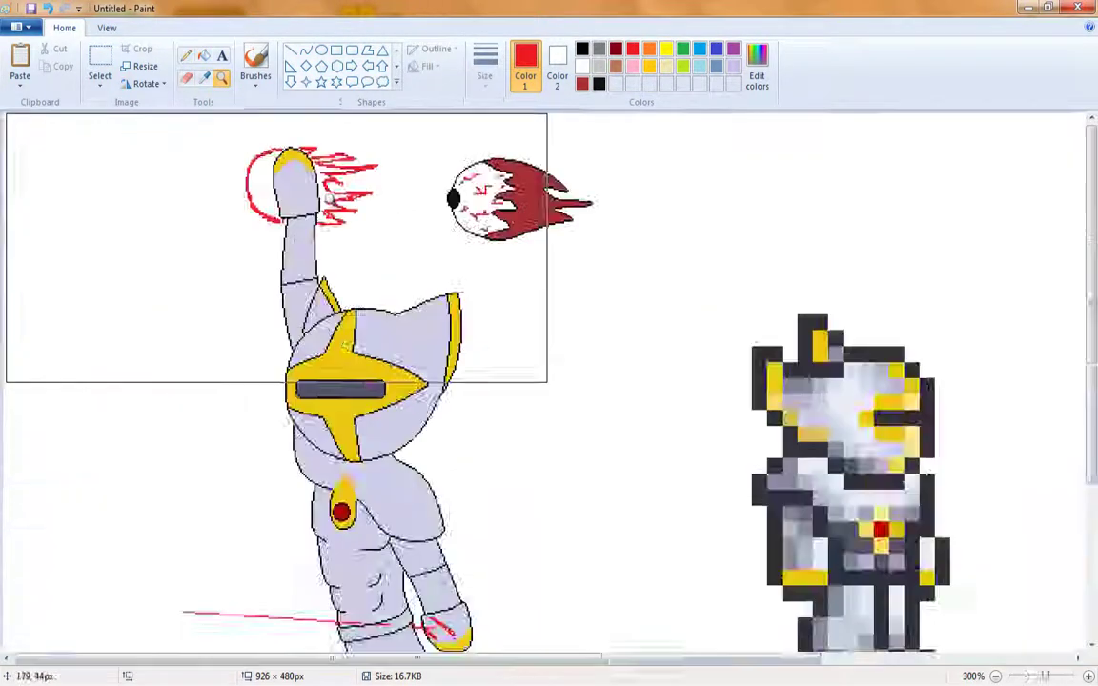
left_click(275, 248)
left_click(186, 76)
mouse_move(262, 139)
left_mouse_down()
mouse_move(429, 201)
mouse_move(464, 164)
left_mouse_up()
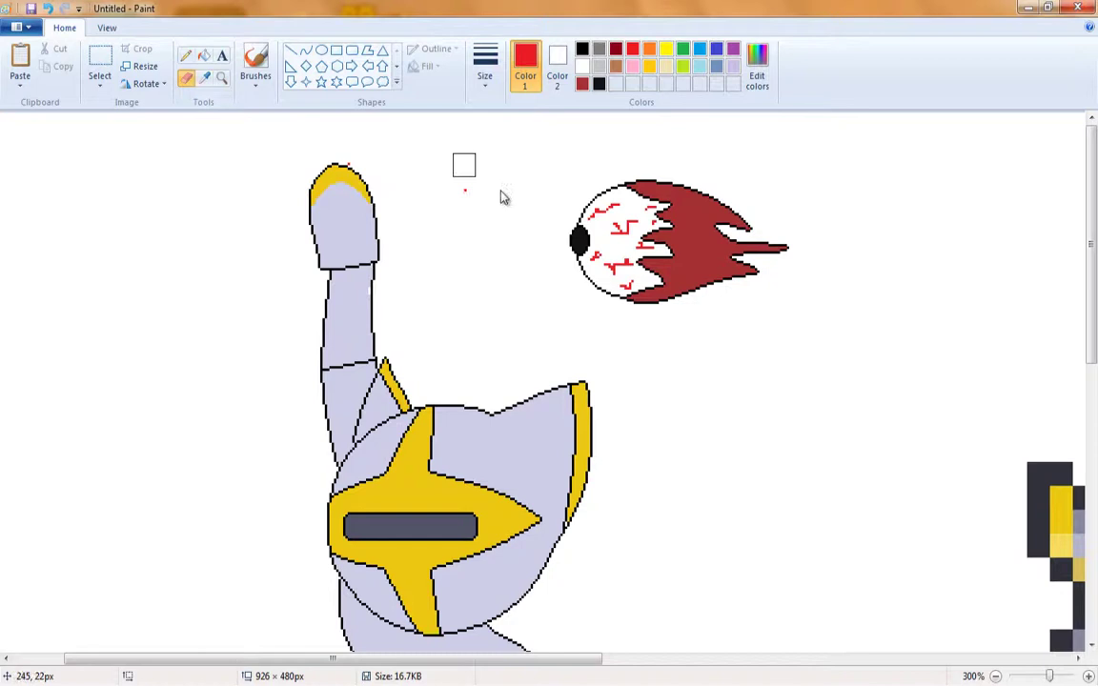
left_click(204, 77)
left_click(338, 256)
Place the raised fist over the flaming eyeball, and move both back onto the knight's arm.
left_click(99, 67)
left_click_drag(235, 124, 454, 341)
left_click_drag(343, 238, 660, 247)
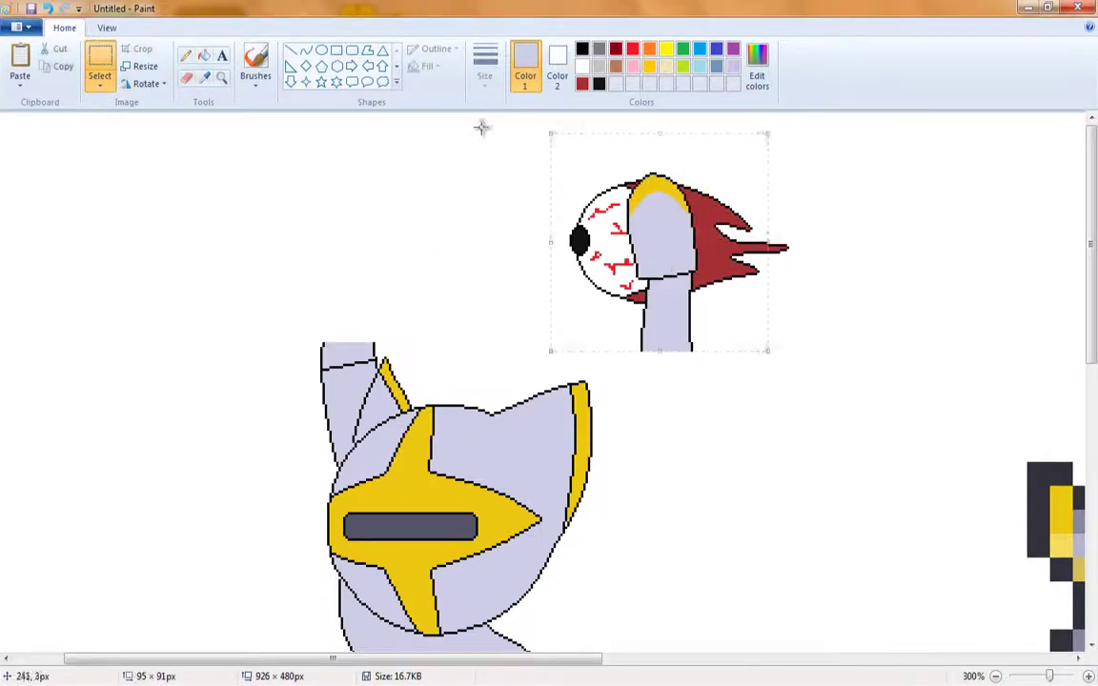
left_click_drag(713, 288, 391, 275)
Move the pixel-art knight reference up and to the left, closer to the drawn knight.
left_click(221, 76)
right_click(416, 324)
right_click(417, 324)
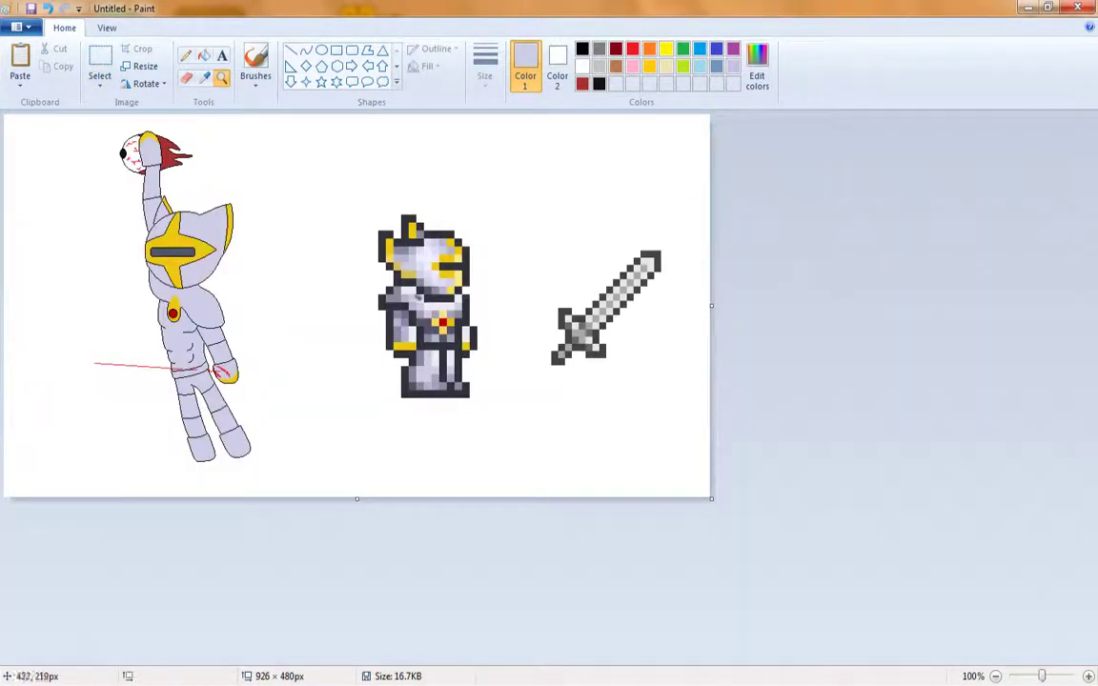
left_click(100, 66)
left_click_drag(338, 191, 514, 392)
left_click_drag(441, 374, 361, 278)
Copy the drawn knight's waist and lowered hand with the red guide line to the canvas's lower-right area.
left_click_drag(513, 218, 677, 401)
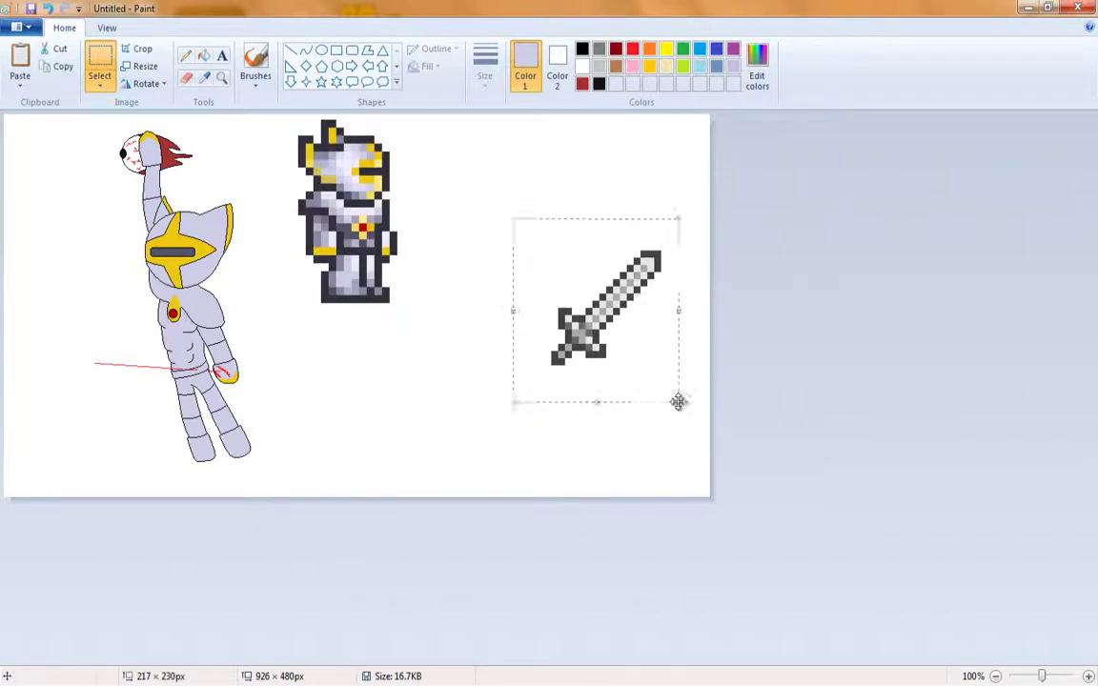
left_click_drag(360, 482, 245, 395)
left_click_drag(162, 370, 499, 452)
Flip the pixel-art sword reference horizontally.
left_click_drag(541, 202, 677, 424)
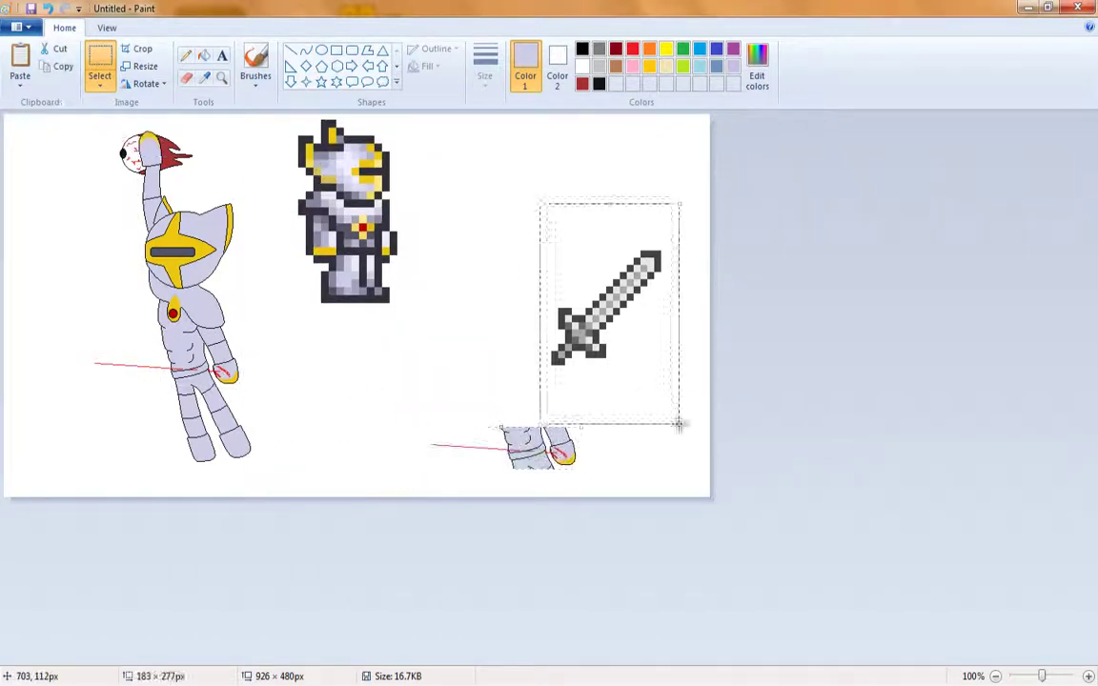
left_click_drag(490, 176, 711, 362)
right_click(657, 348)
left_click(808, 551)
Draw a slanted red guide line about 168 × 42 px between the knight and sword references.
left_click(221, 76)
left_click(534, 448)
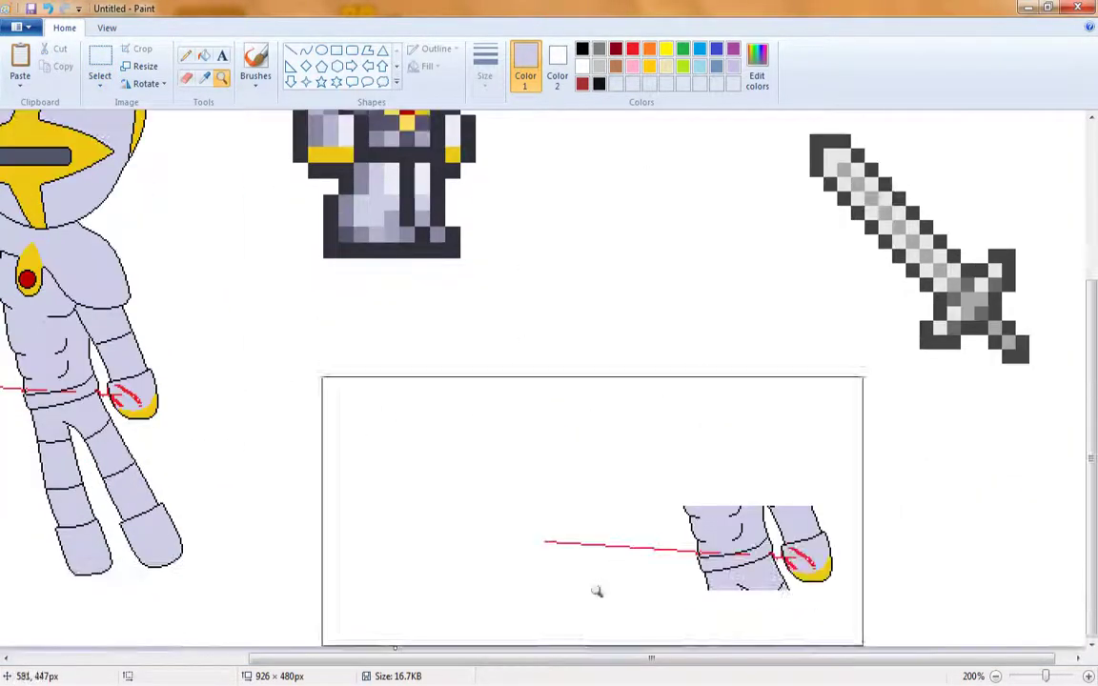
scroll(597, 591, "up", 3)
left_click(289, 49)
scroll(572, 382, "down", 3)
left_click(632, 48)
left_click_drag(519, 191, 735, 338)
left_click_drag(508, 307, 768, 373)
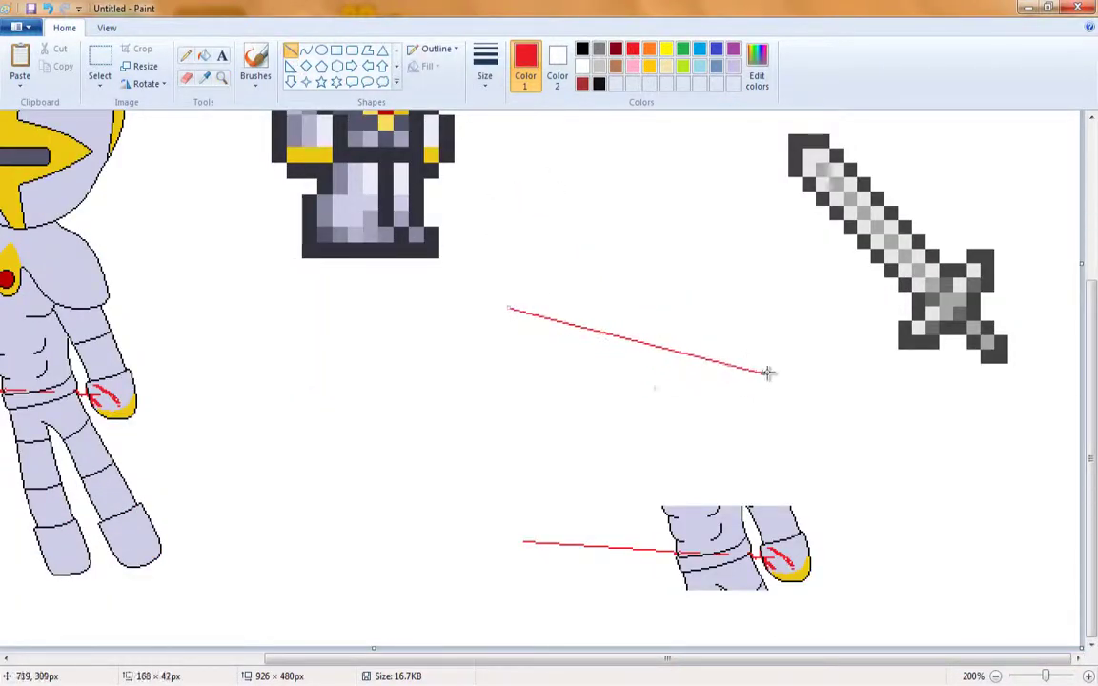
Draw the blade's short lower tip edge and long lower edge with green lines starting at the red guide's end.
left_click(683, 49)
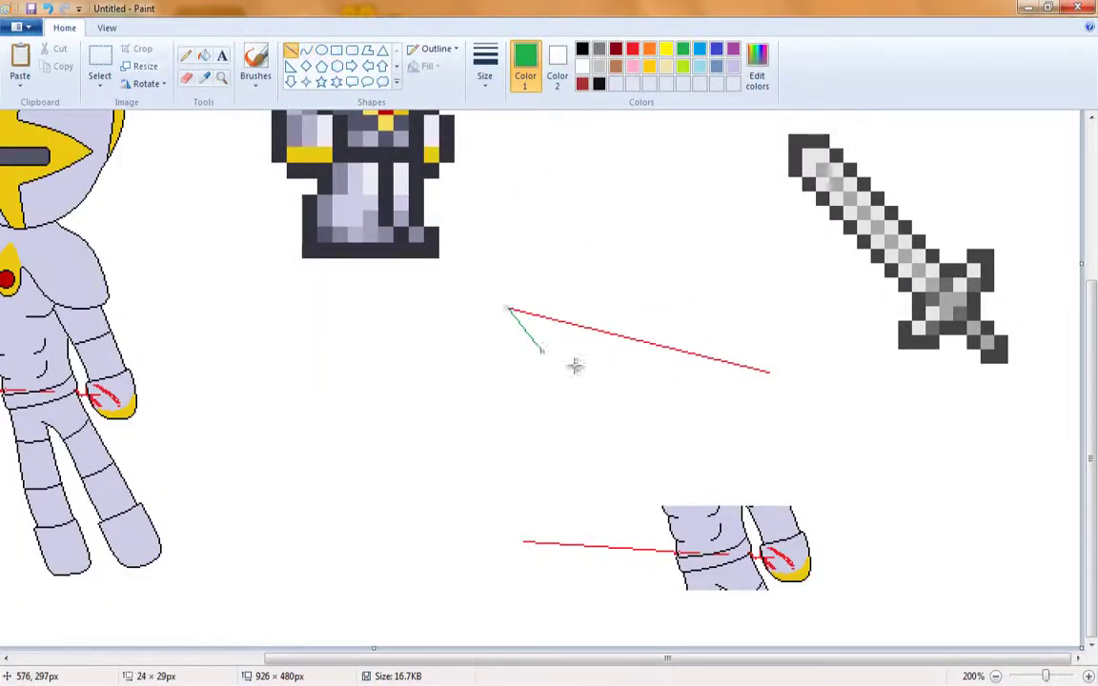
left_click_drag(576, 366, 543, 354)
left_click_drag(543, 355, 767, 383)
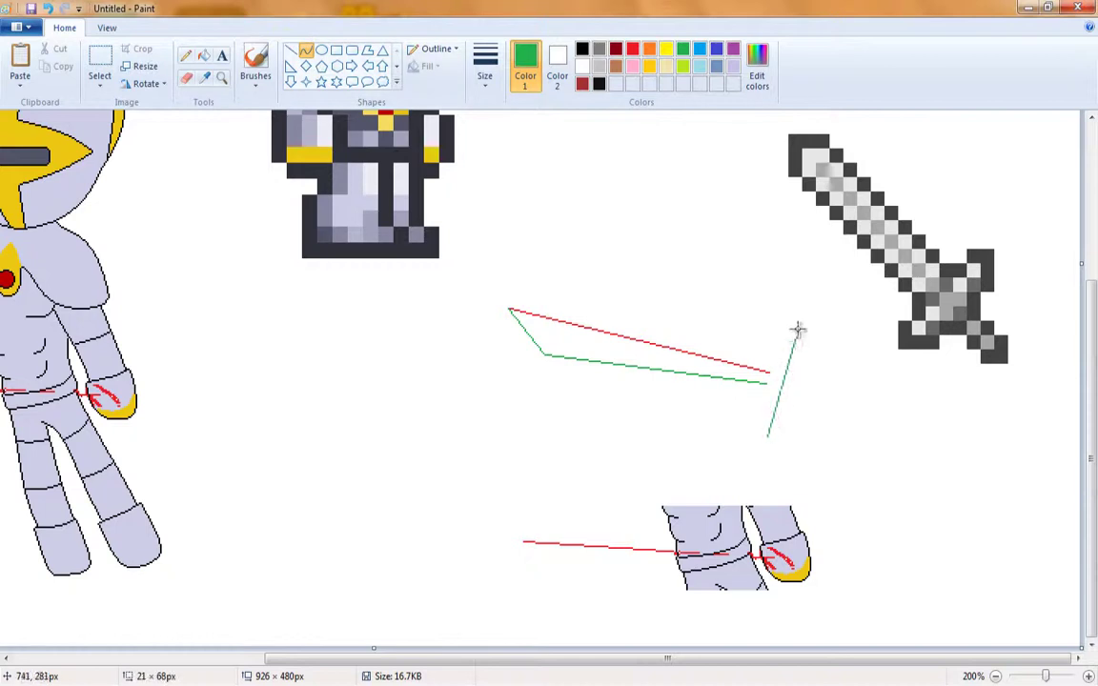
Draw a pointed oval crossguard and a rounded grip at the blade's base with green curves.
left_click_drag(797, 329, 753, 338)
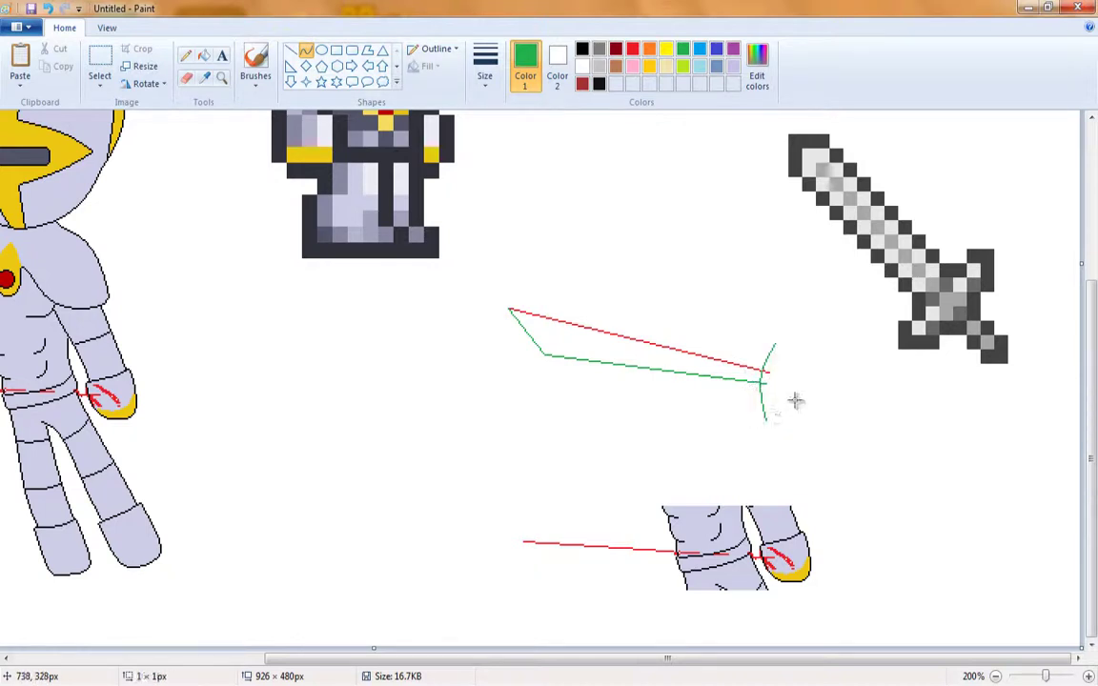
left_click(221, 77)
left_click(713, 306)
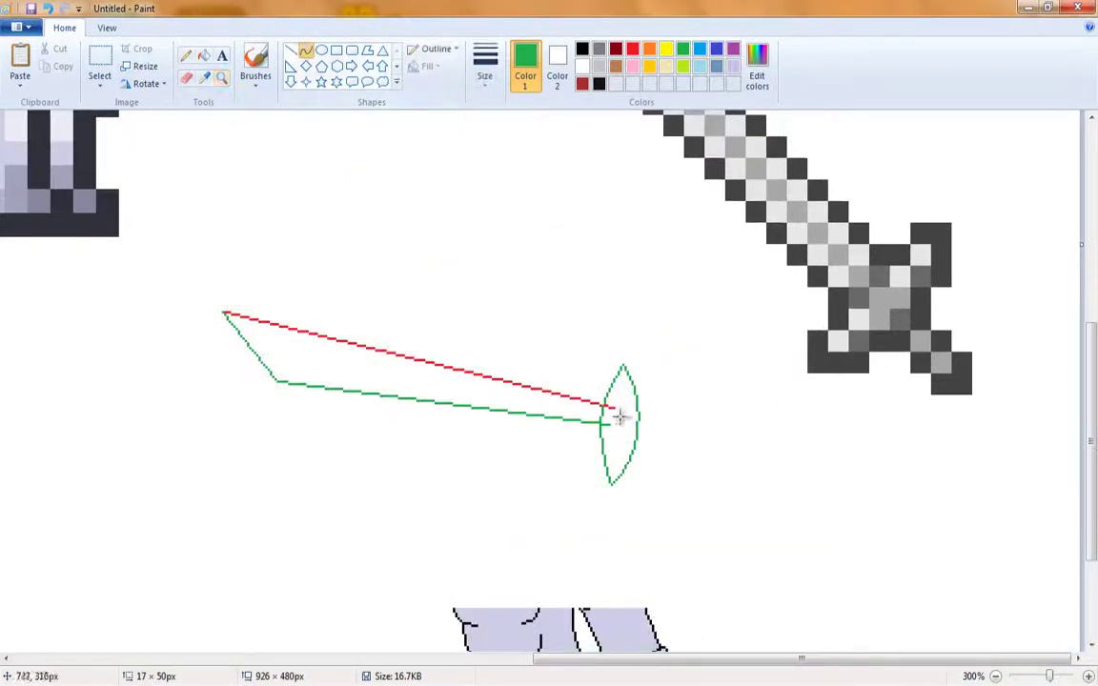
left_click_drag(682, 452, 715, 440)
left_click(100, 59)
left_click_drag(167, 220, 612, 432)
key("ctrl+c")
key("ctrl+v")
right_click(150, 171)
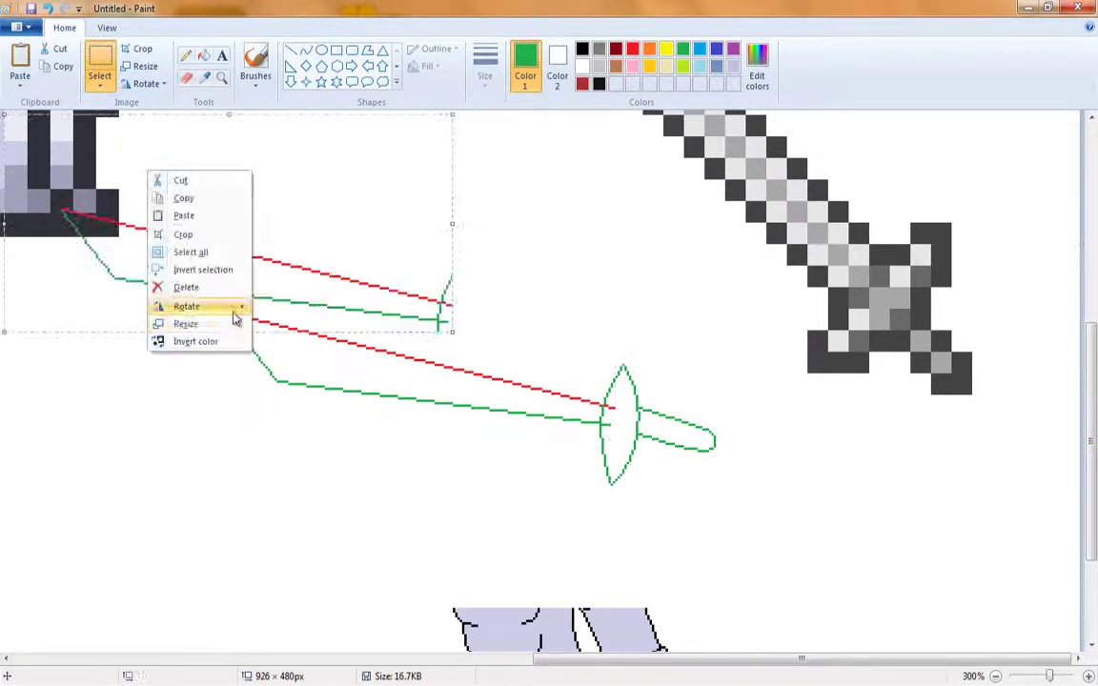
left_click(382, 357)
right_click(226, 277)
left_click(390, 420)
key("Delete")
Draw the blade's upper edge, upper tip edge and inner tip facets with green lines.
left_click(291, 50)
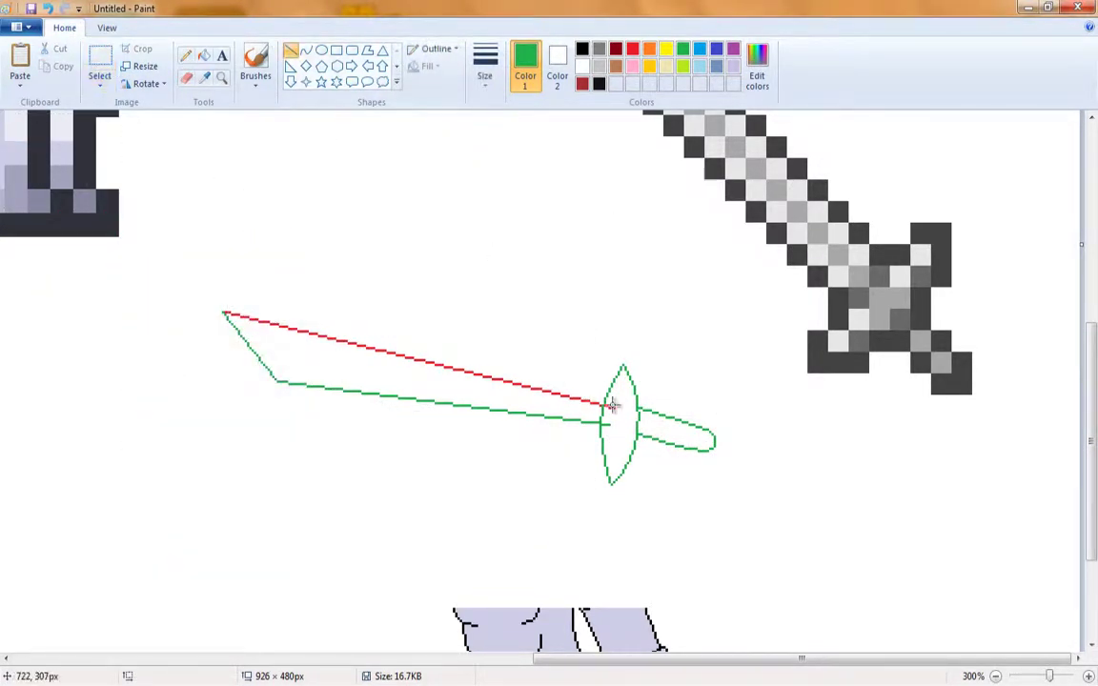
left_click_drag(607, 398, 224, 308)
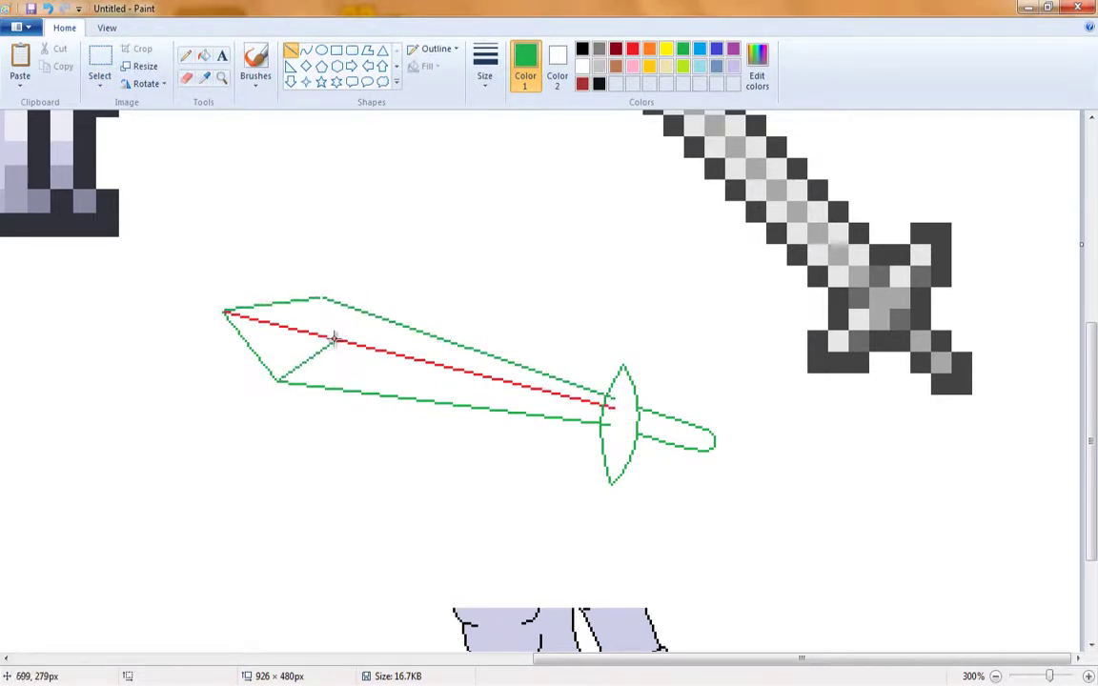
Remove the red guide line from the blade and close the blade's base with a rounded green line inside the guard.
left_click(204, 55)
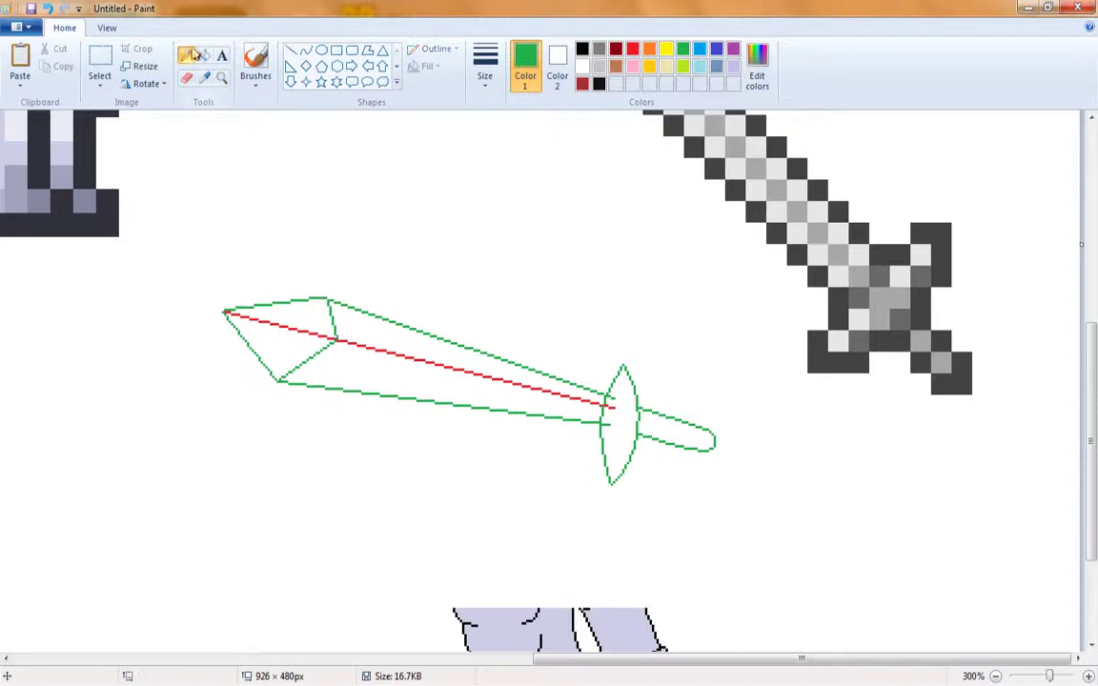
left_click(400, 381)
key("ctrl+z")
key("ctrl+z")
left_click(204, 77)
left_click(640, 386)
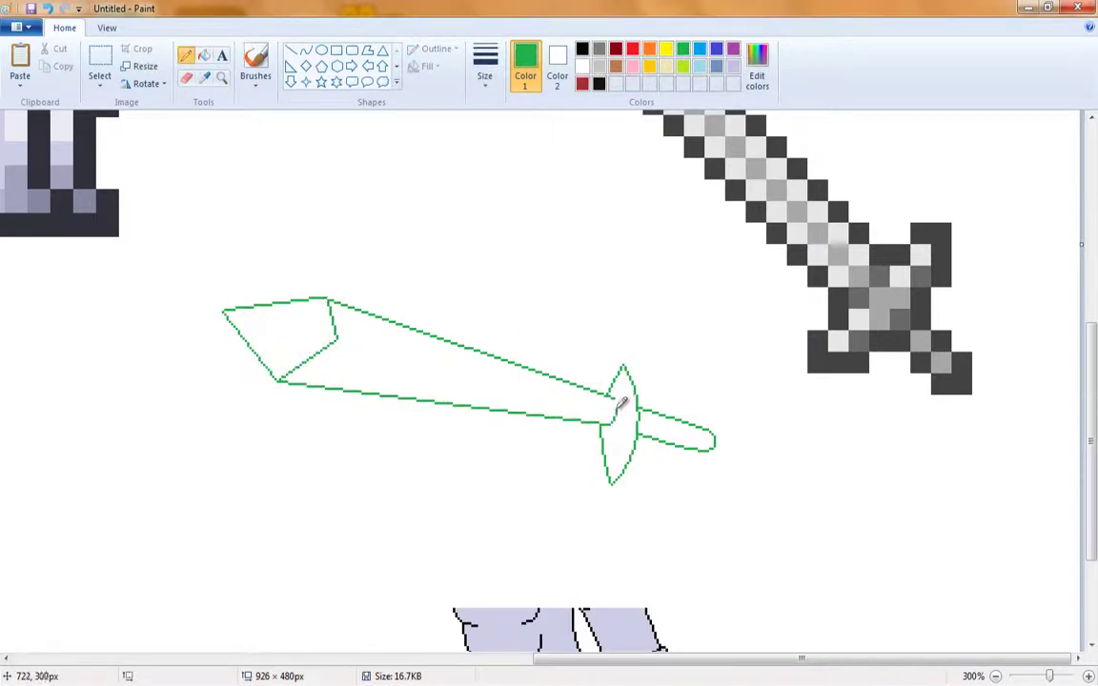
Remove the crossguard's pointed ends and redraw them rounded with green curves.
left_click(100, 69)
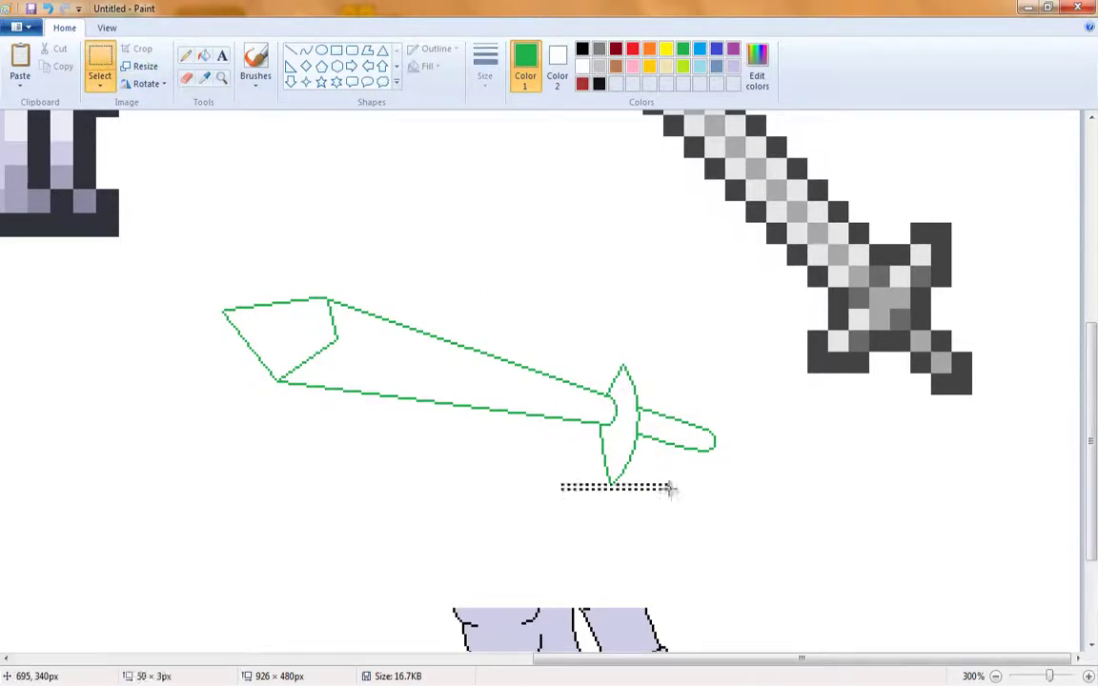
left_click_drag(583, 435, 658, 499)
left_click(186, 77)
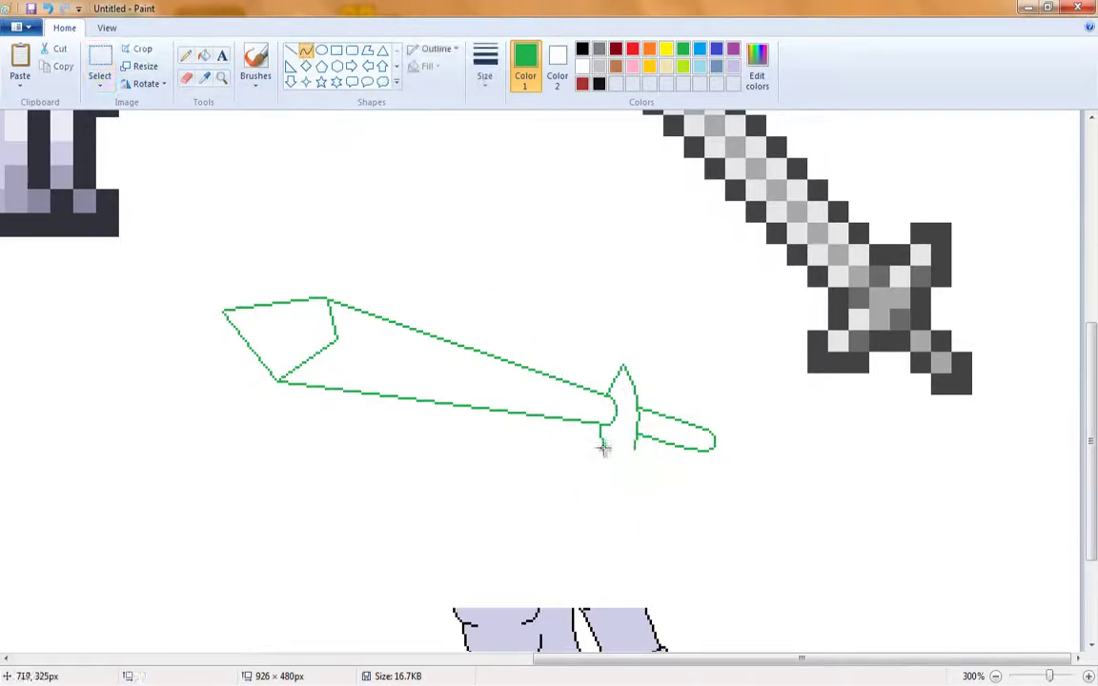
left_click_drag(621, 367, 619, 467)
left_click(305, 50)
left_click_drag(604, 391, 634, 389)
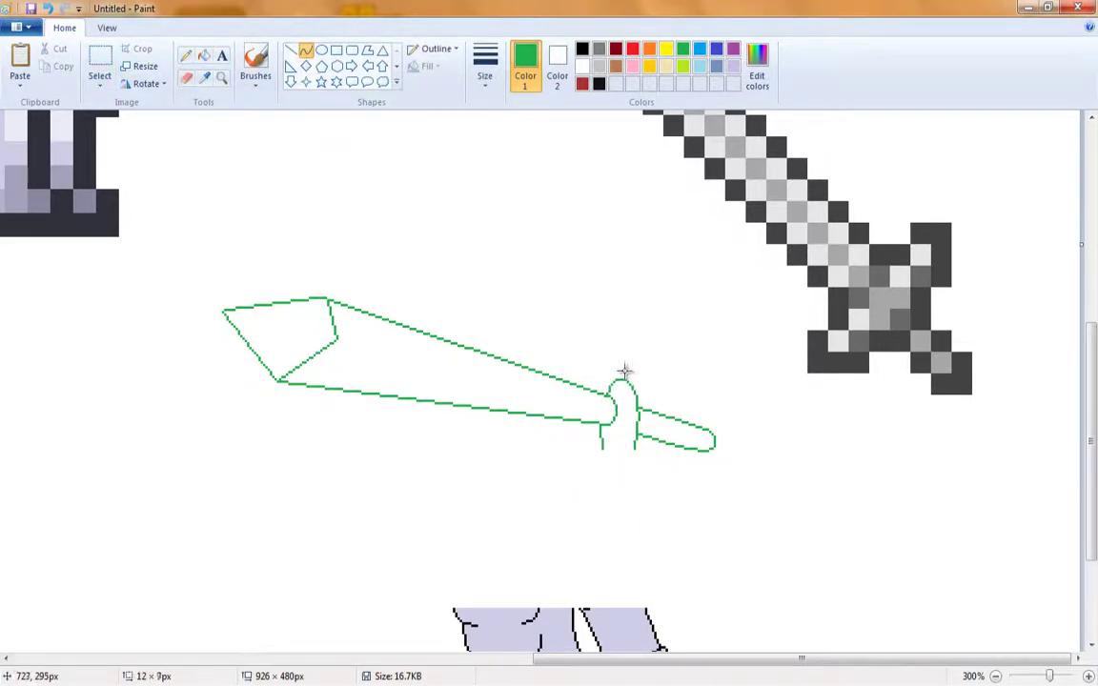
Erase the sword's grip and draw a green centre line from the tip facets to the guard.
left_click(185, 77)
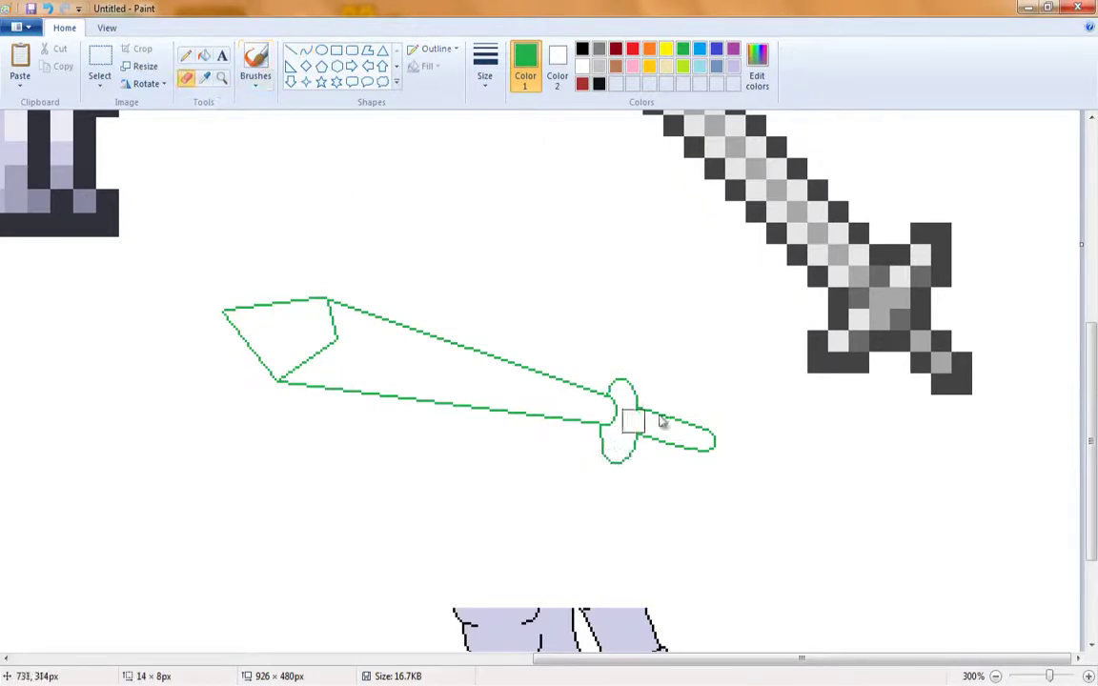
left_click_drag(715, 443, 658, 451)
left_click(290, 49)
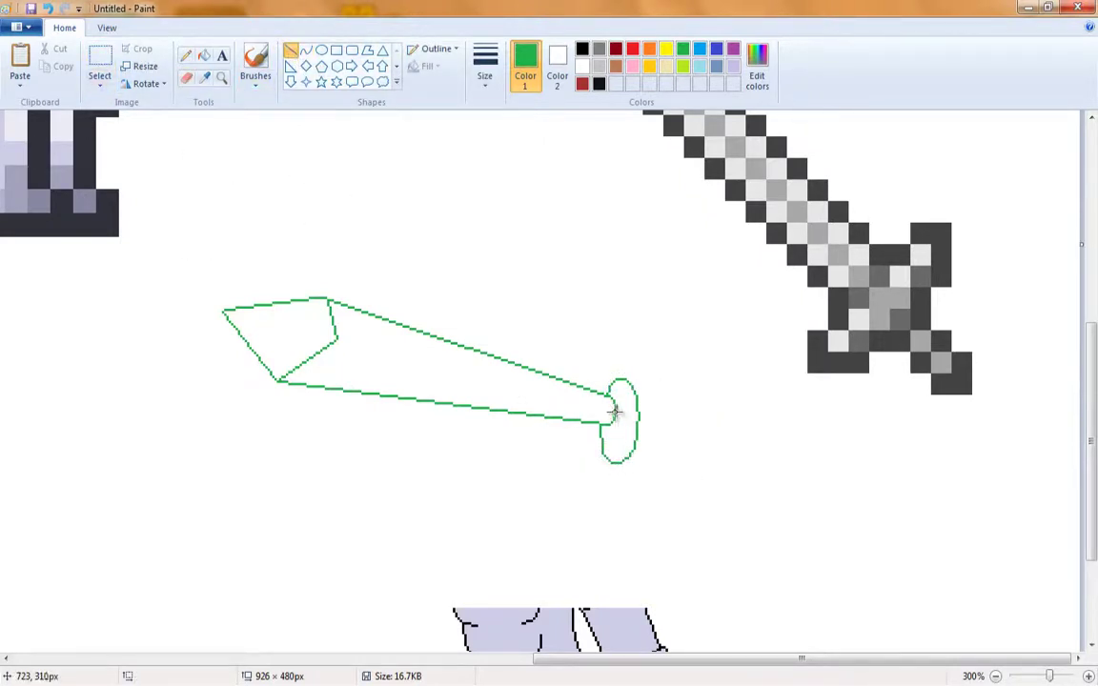
mouse_move(610, 408)
left_mouse_down()
mouse_move(336, 338)
mouse_move(611, 408)
left_mouse_up()
Move the sword slightly up and to the right and recolour its green outline black.
left_click(99, 62)
left_click_drag(193, 240, 656, 554)
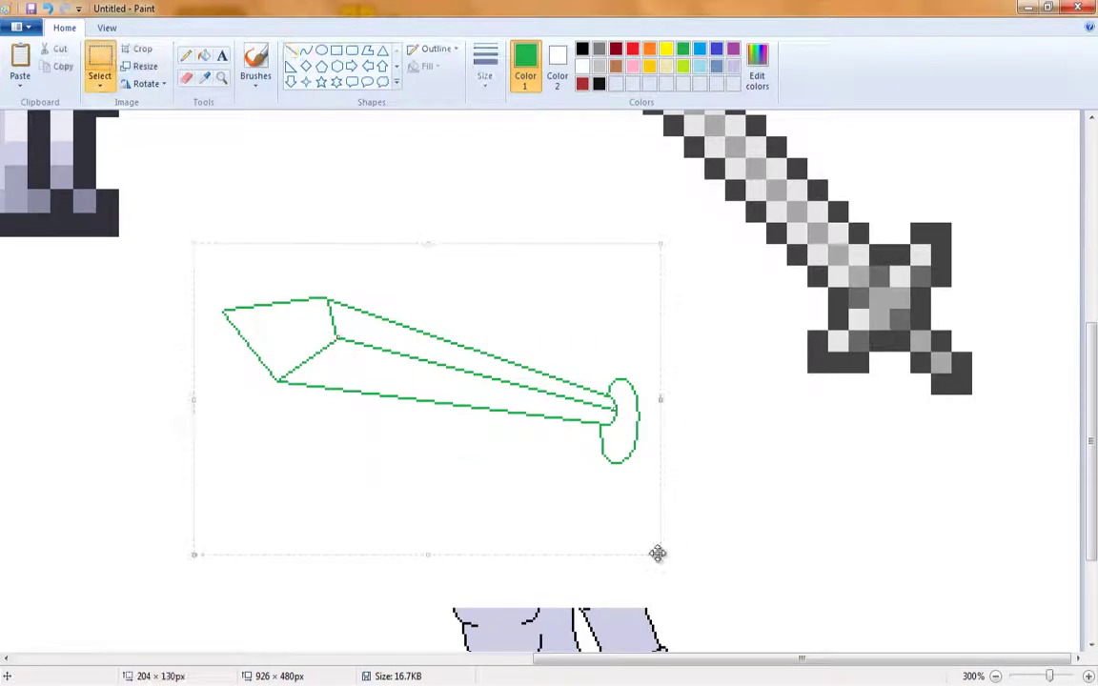
left_click_drag(439, 400, 489, 377)
left_click(558, 67)
left_click(582, 48)
left_click(186, 78)
mouse_move(276, 284)
left_mouse_down()
mouse_move(426, 289)
mouse_move(627, 407)
mouse_move(448, 305)
left_mouse_up()
Fill the sword's blade facets and crossguard with light grey.
left_click(582, 66)
left_click(525, 65)
left_click(599, 66)
left_click(204, 56)
left_click(416, 301)
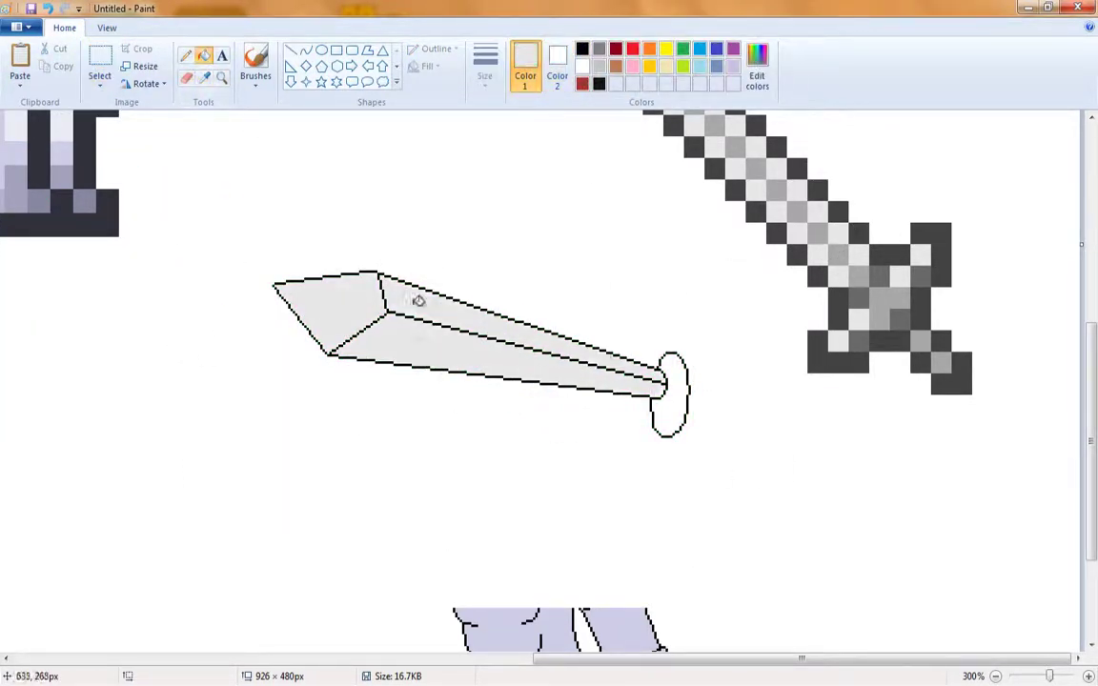
left_click(591, 371)
left_click(99, 62)
left_click_drag(220, 176, 710, 448)
left_click_drag(611, 401, 570, 522)
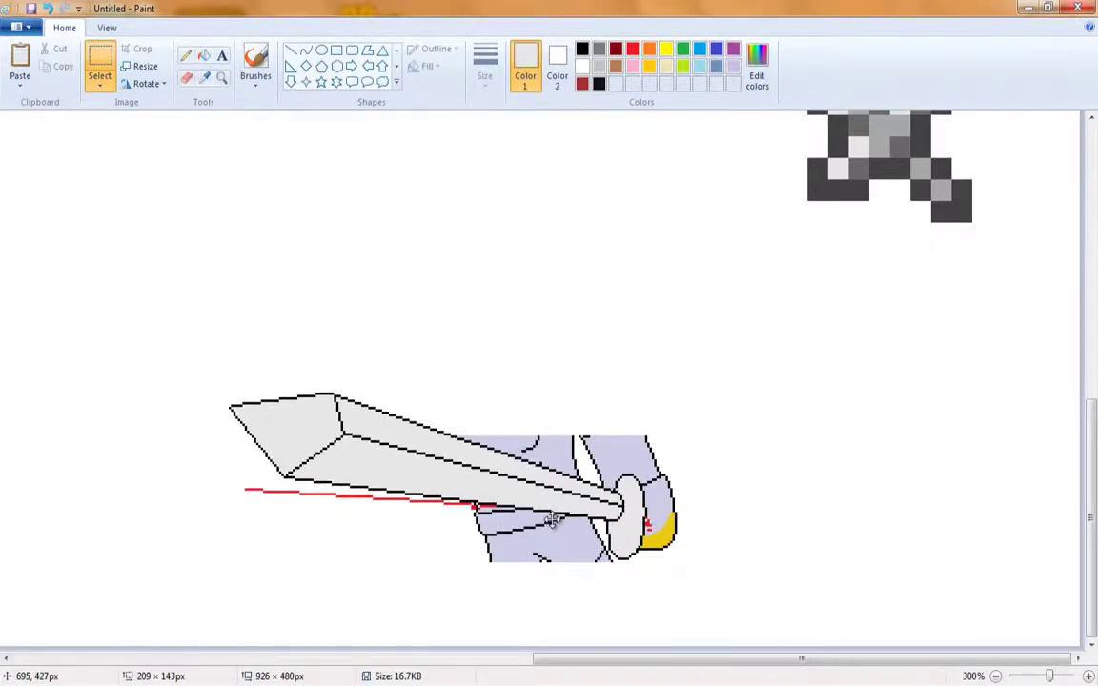
key("ctrl+z")
scroll(501, 454, "up", 3)
scroll(388, 295, "down", 3)
Erase the red guide line and red marks from the drawn knight's waist and lowered hand, affecting only the red.
left_click(204, 77)
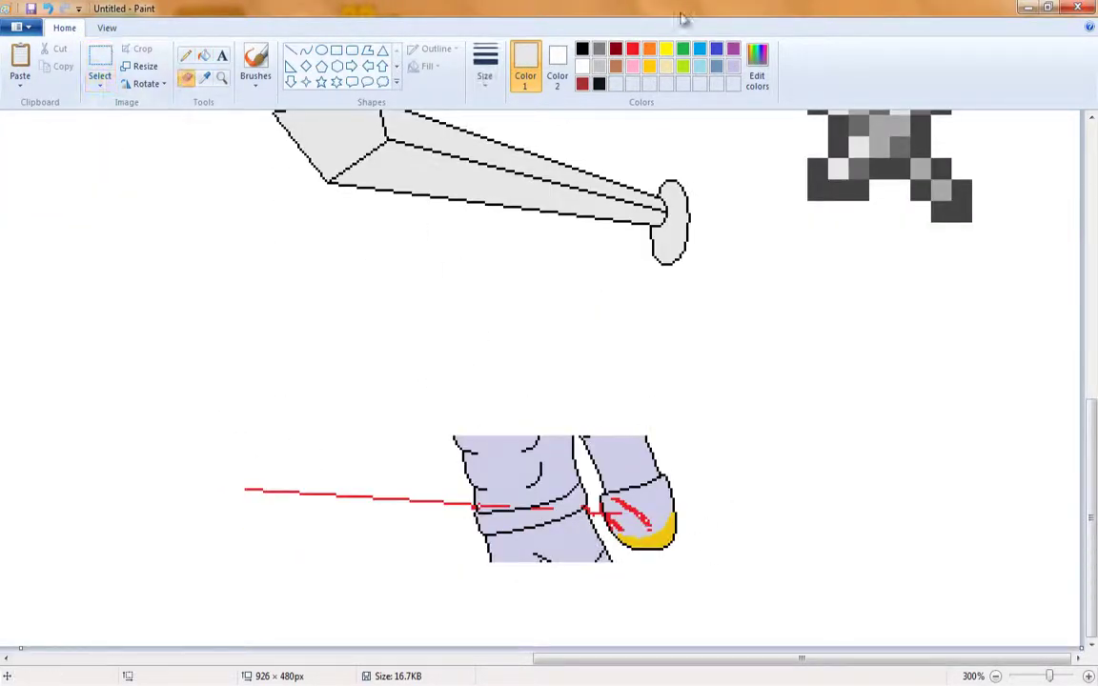
left_click(565, 491)
left_click(222, 77)
right_click(521, 491)
left_click(521, 491)
left_click(187, 78)
left_click_drag(31, 331, 544, 369)
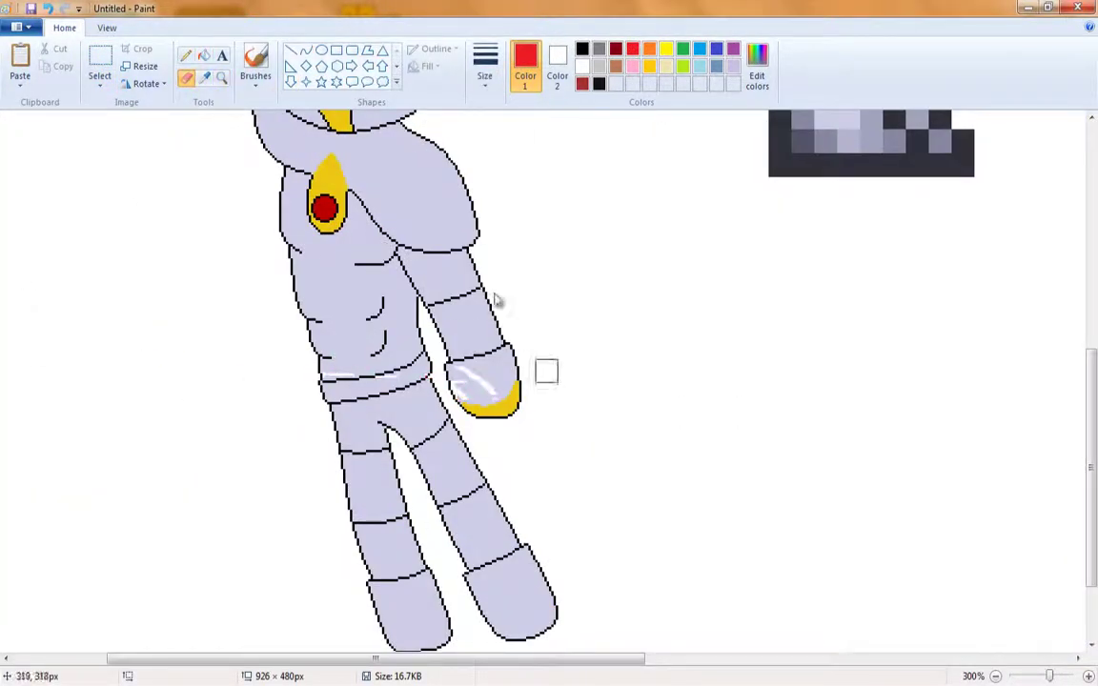
Fill the erased gaps on the knight's waist and hand with the sampled lavender armour colour.
left_click(204, 77)
left_click(490, 380)
left_click(204, 56)
Move the finished sword onto the knight so its guard meets the lowered hand.
left_click(99, 61)
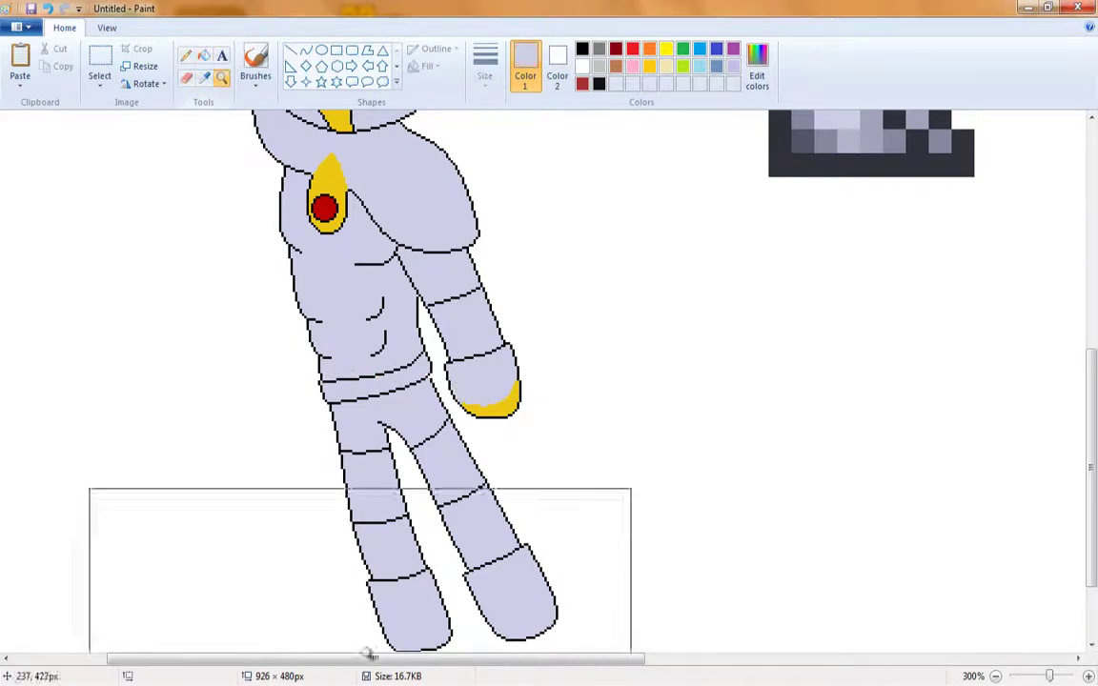
scroll(219, 502, "right", 5)
left_click_drag(509, 197, 973, 448)
left_click_drag(858, 381, 142, 395)
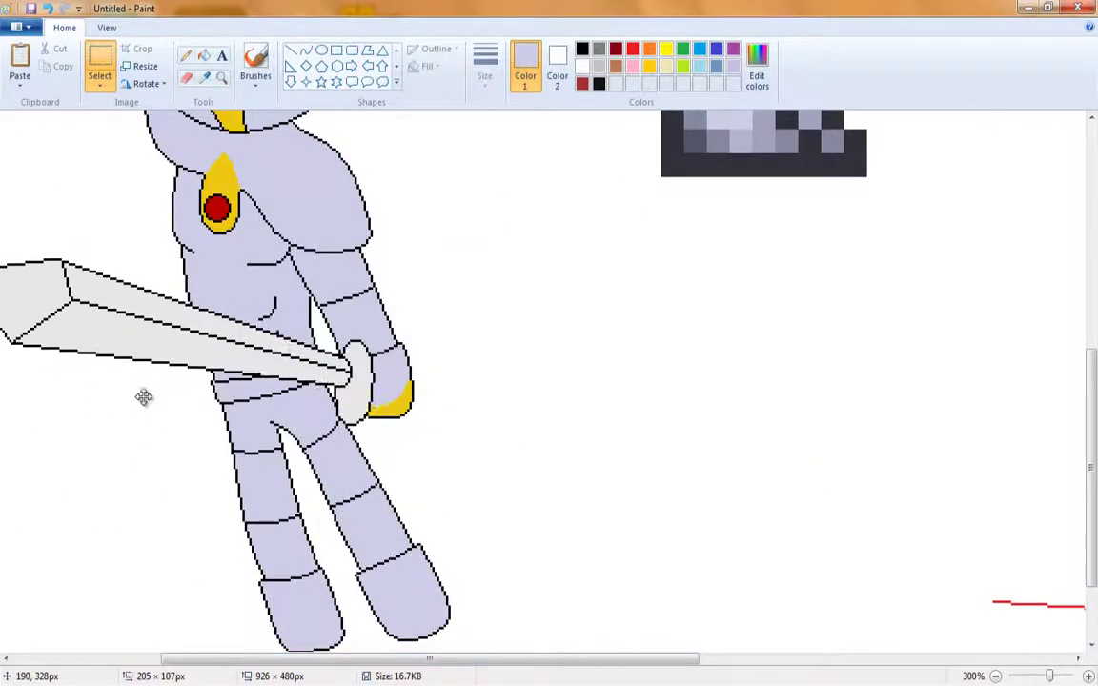
Draw the sword's rounded grip end sticking out behind the lowered fist with black curves, about 23 × 9 px.
left_click(204, 77)
left_click(582, 49)
scroll(523, 424, "up", 1)
left_click(305, 50)
mouse_move(486, 379)
left_mouse_down()
mouse_move(553, 402)
mouse_move(544, 382)
left_mouse_up()
Fill the sword's grip end with light grey and the blade's upper face with a darker grey.
left_click(221, 77)
right_click(462, 354)
left_click(204, 77)
left_click(531, 234)
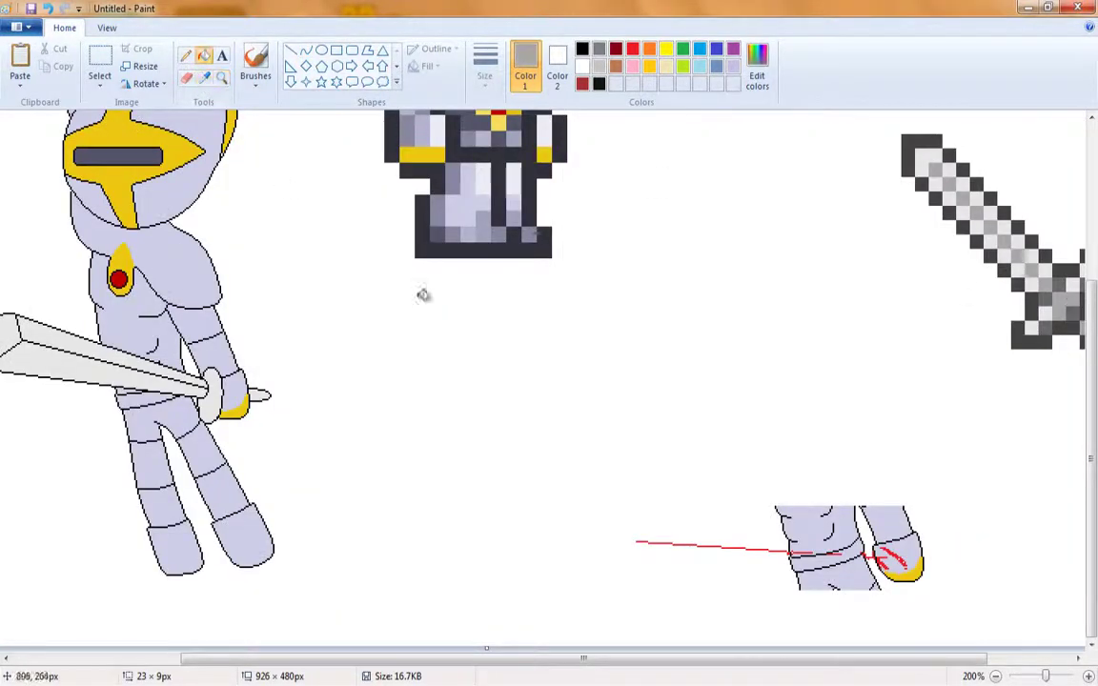
left_click(760, 60)
left_click(463, 456)
scroll(196, 318, "left", 3)
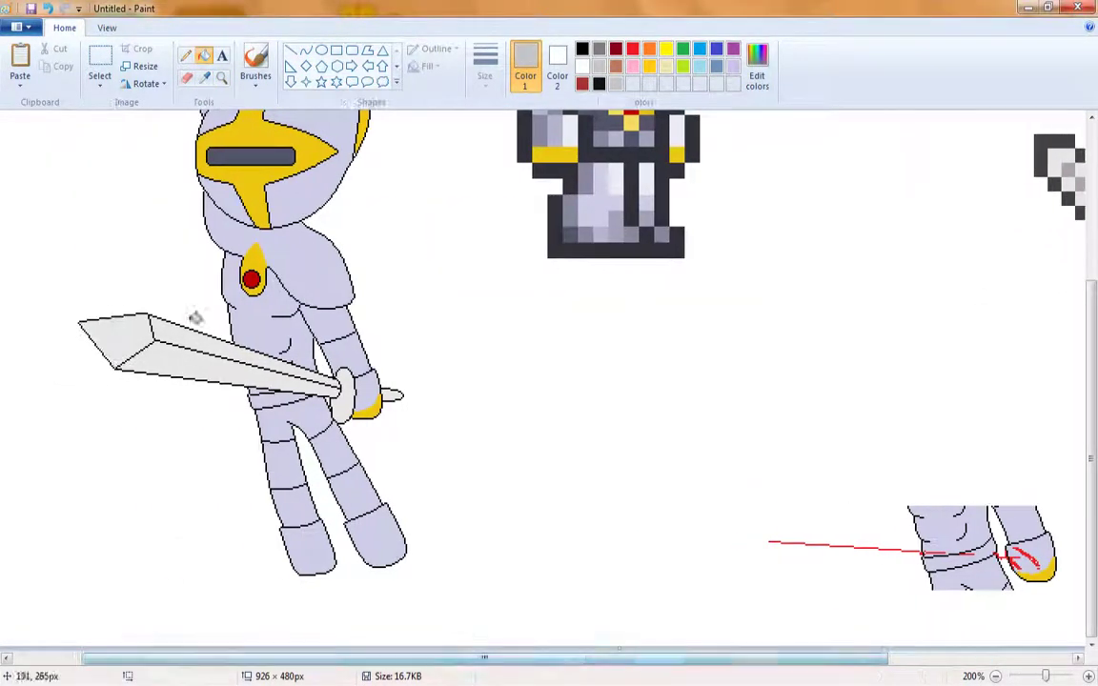
Draw pale yellow highlight curves on the gold trim of the raised gauntlet and the helmet's two crests.
scroll(429, 318, "up", 5)
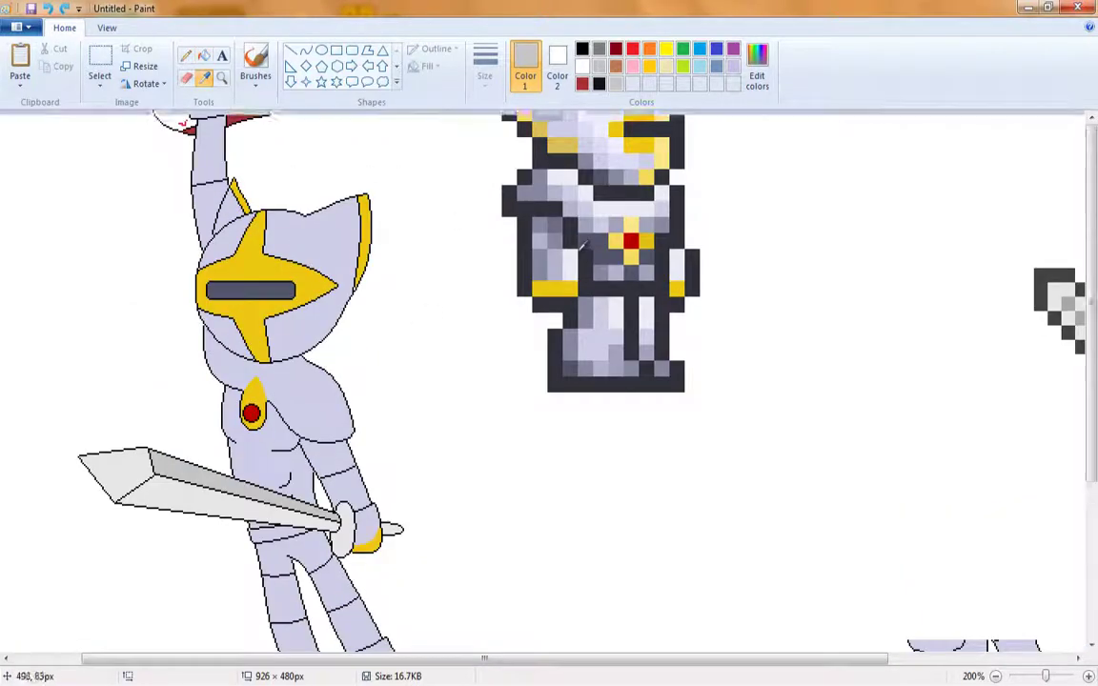
left_click(368, 191)
left_click(418, 257)
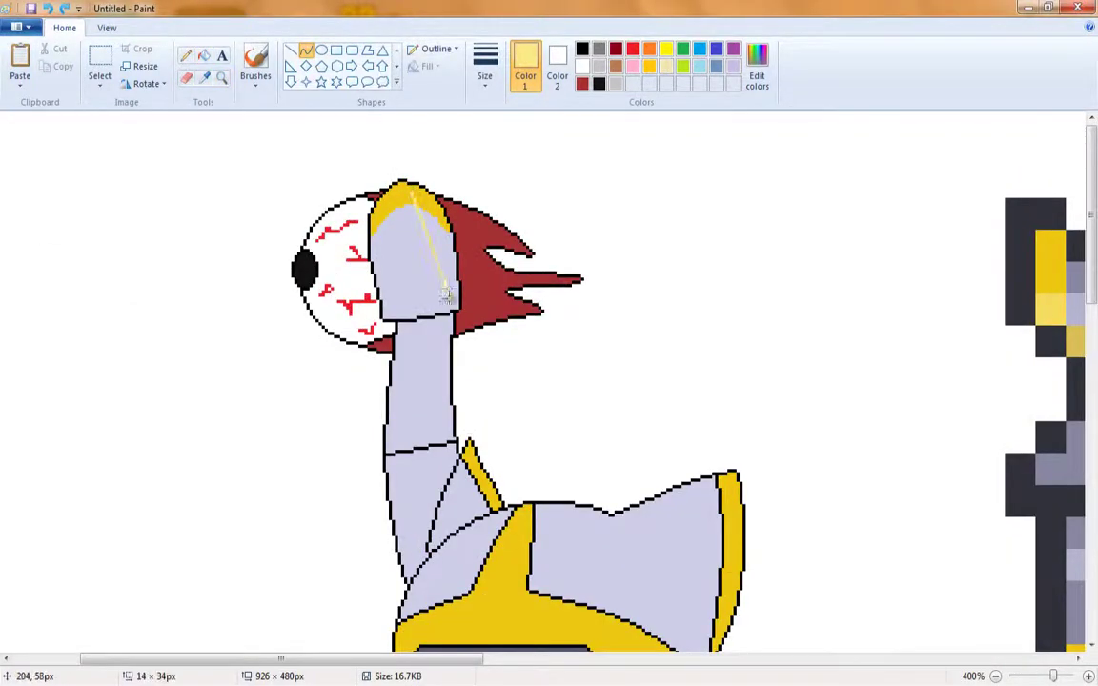
scroll(446, 295, "down", 3)
scroll(477, 318, "down", 3)
left_click_drag(729, 208, 737, 267)
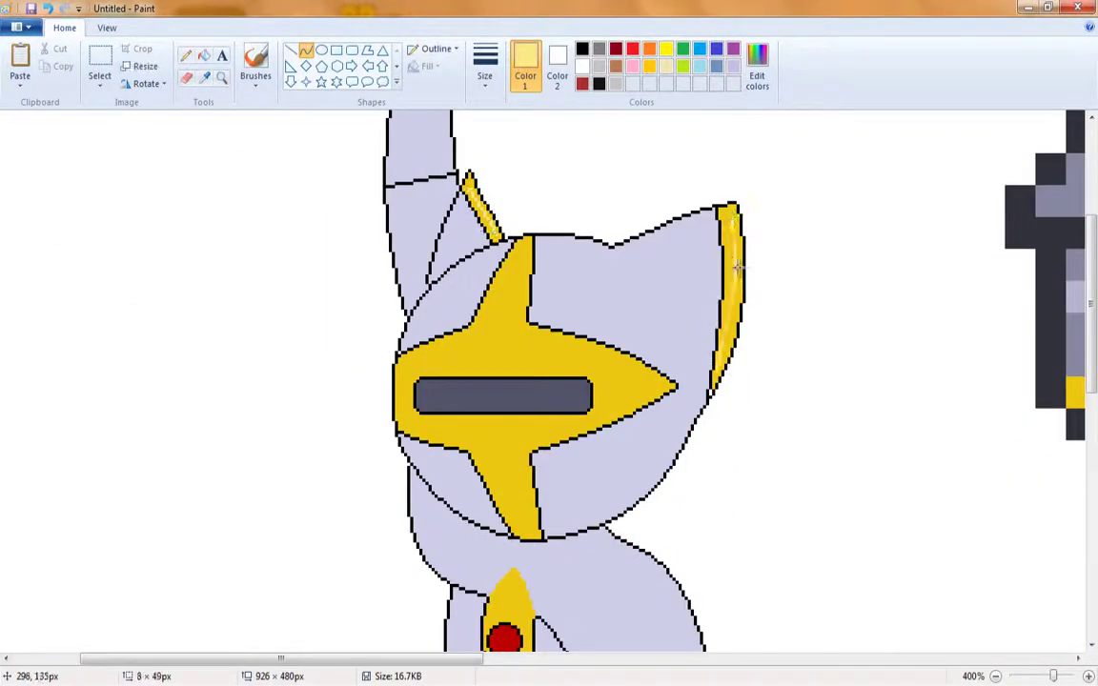
Add pale yellow highlight curves along the edges of the helmet's gold cross and the chest emblem.
left_click(204, 55)
left_click(305, 50)
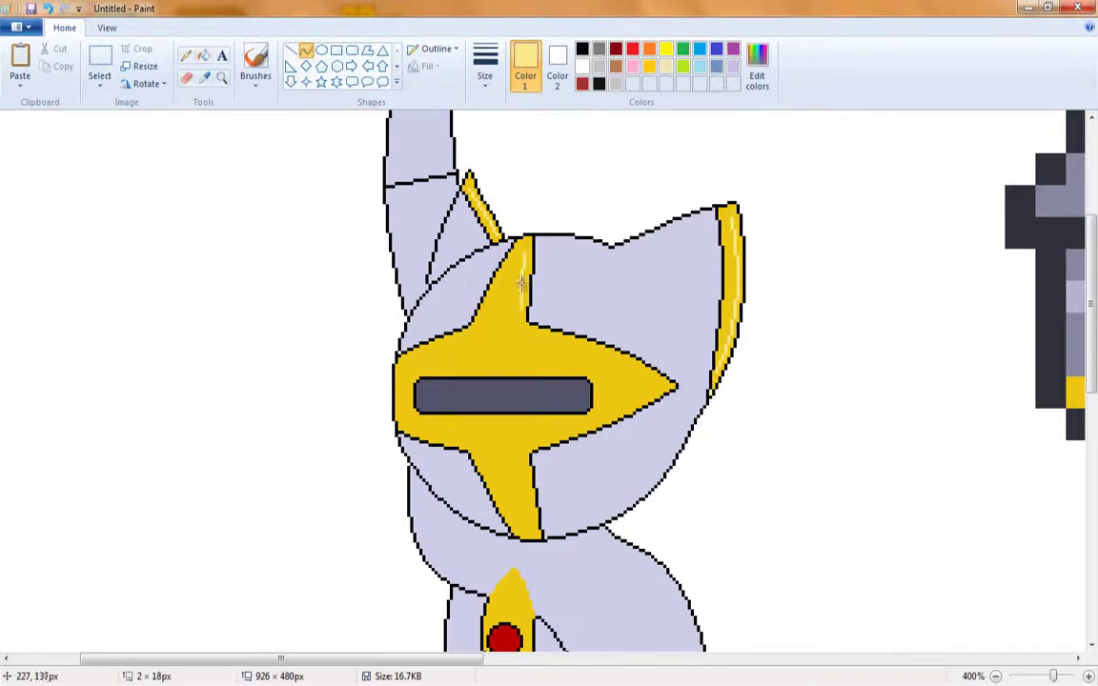
left_click_drag(572, 337, 661, 379)
scroll(529, 498, "down", 10)
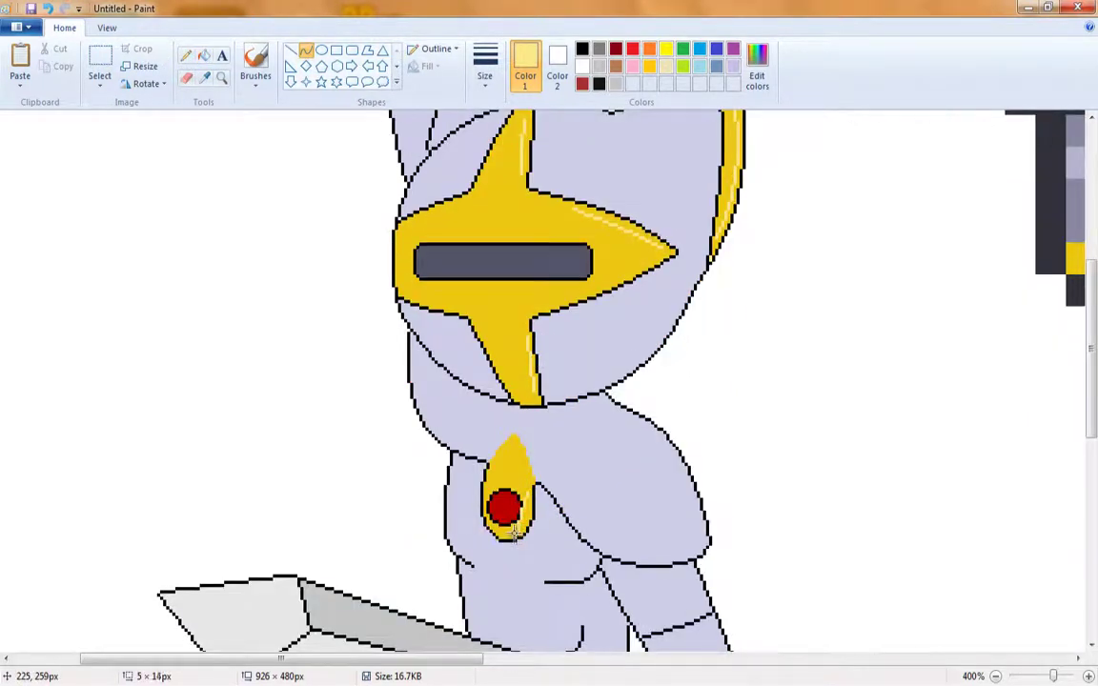
Sample a near-white lavender from the knight reference and use it for the highlights on the raised gauntlet and forearm.
scroll(686, 571, "right", 8)
scroll(686, 571, "up", 10)
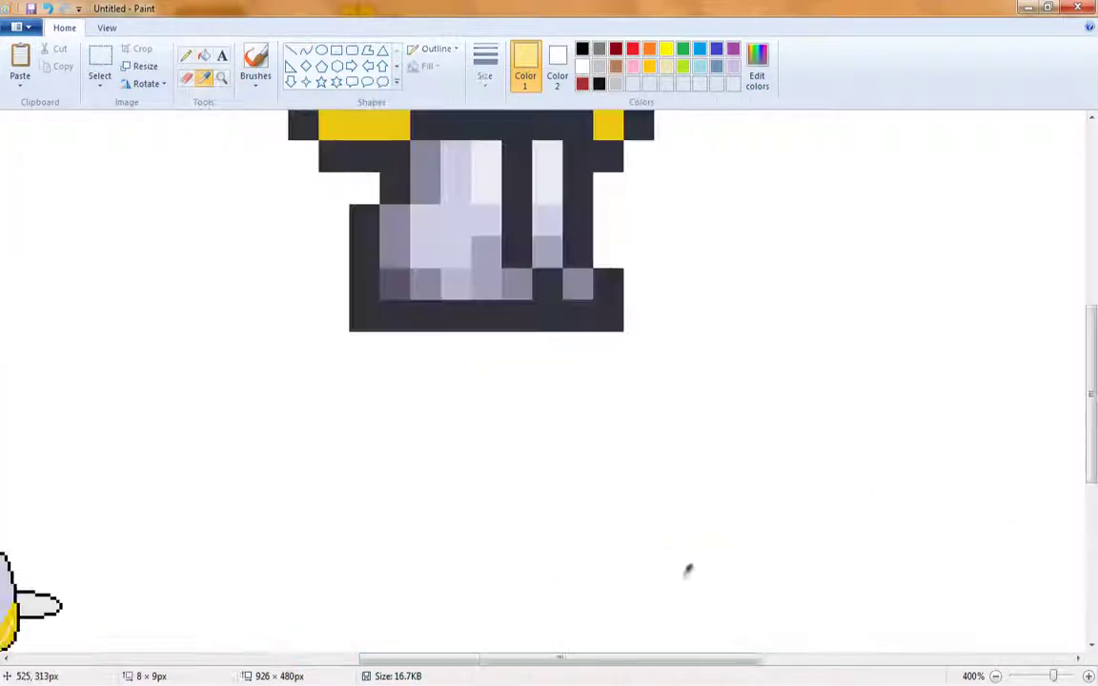
scroll(381, 404, "left", 8)
scroll(380, 404, "up", 3)
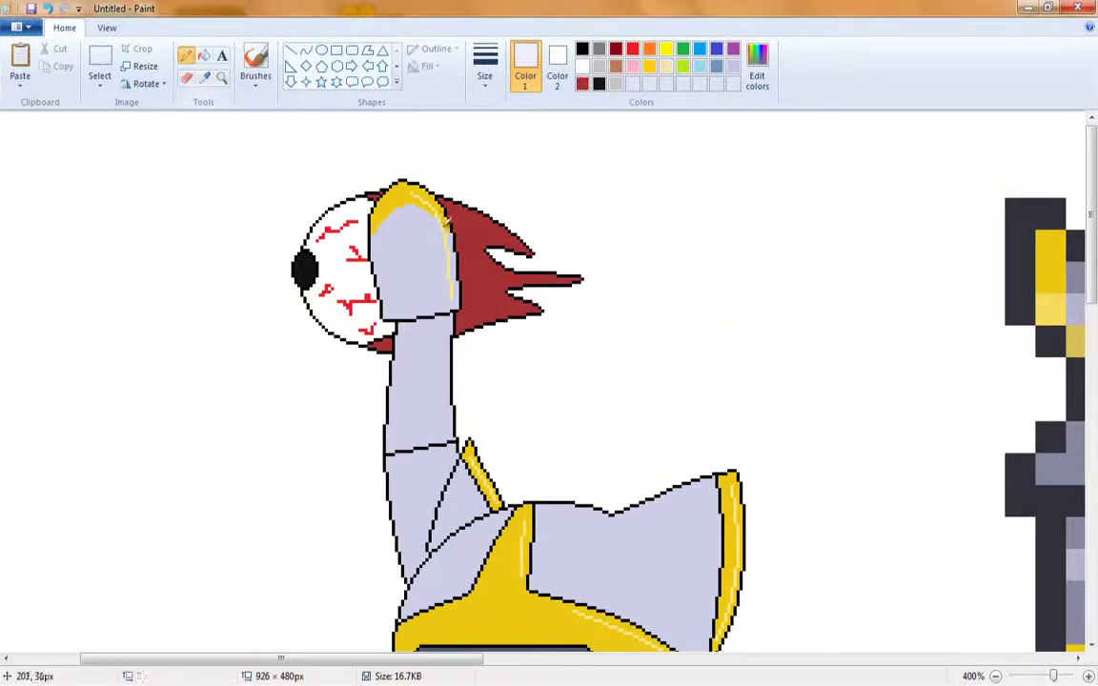
left_click(203, 55)
left_click(449, 267)
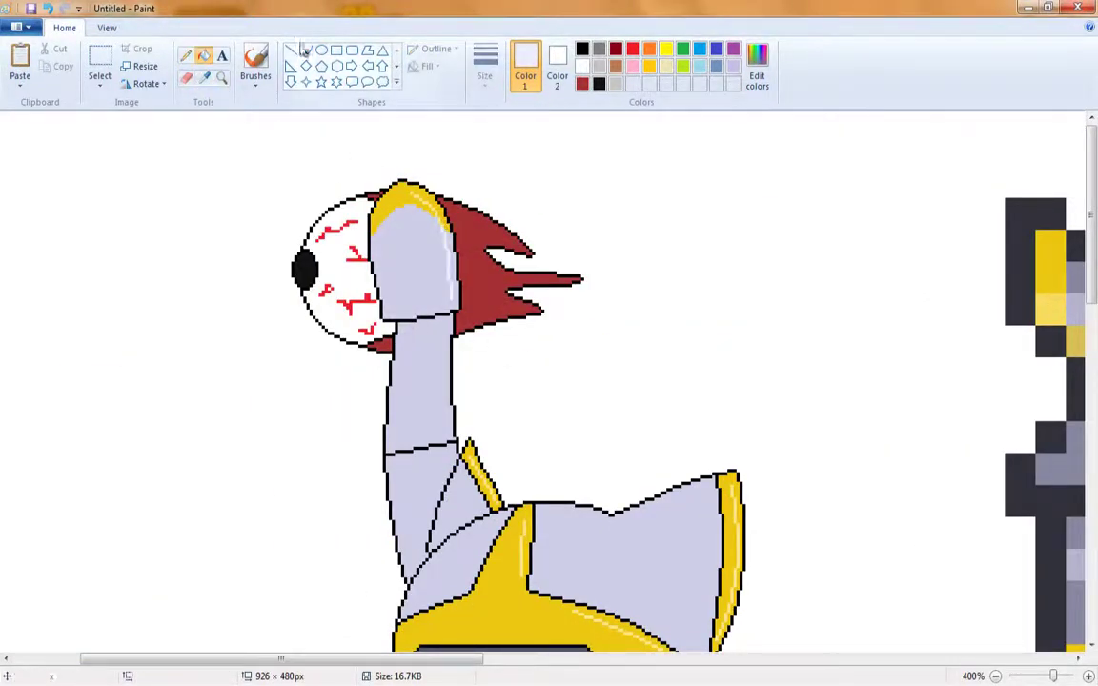
left_click(304, 51)
left_click_drag(441, 317, 445, 395)
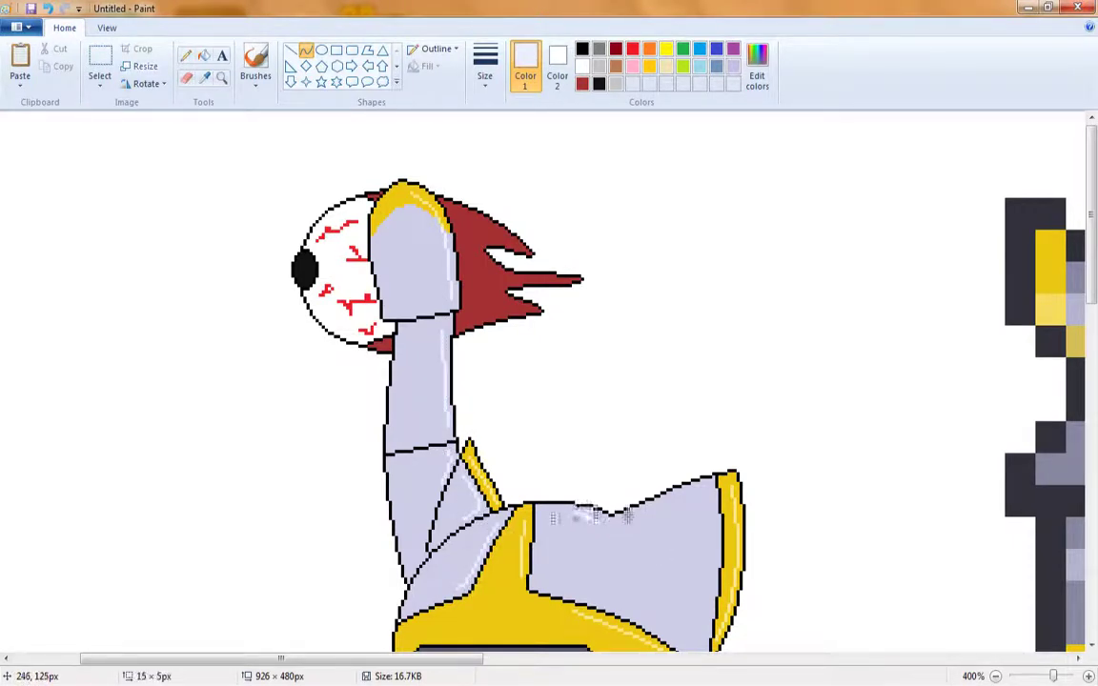
Draw near-white highlight curves along the helmet's lavender plates and the rounded shoulder armour.
scroll(667, 534, "down", 2)
scroll(696, 477, "down", 2)
left_click_drag(682, 429, 578, 515)
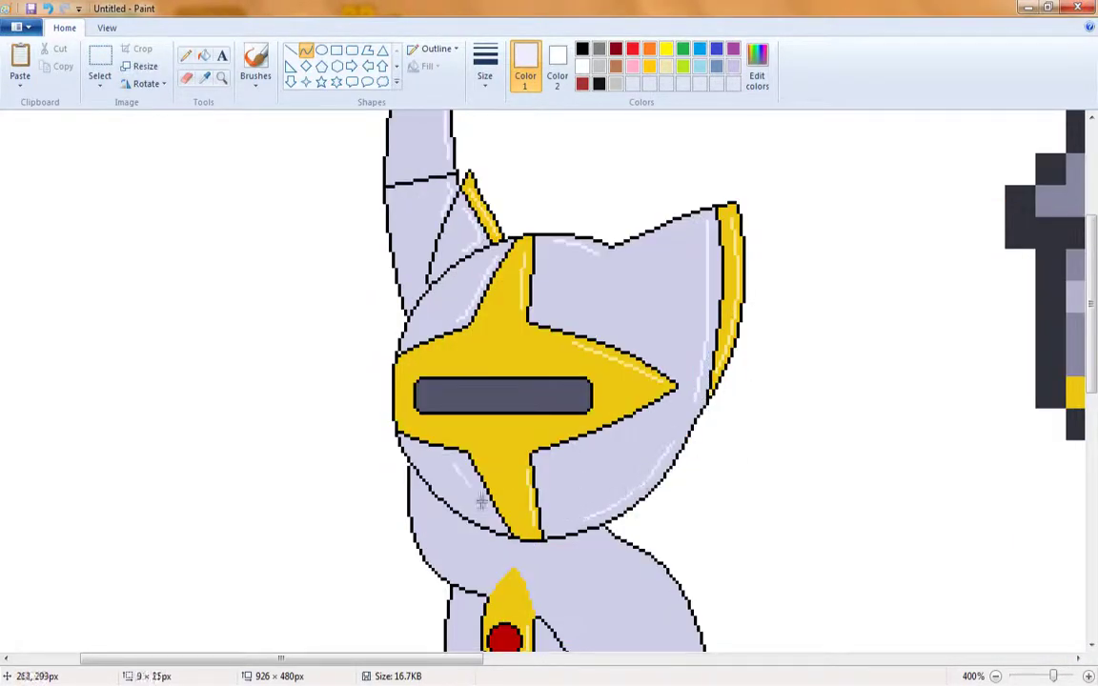
scroll(504, 473, "down", 2)
left_click_drag(617, 416, 699, 532)
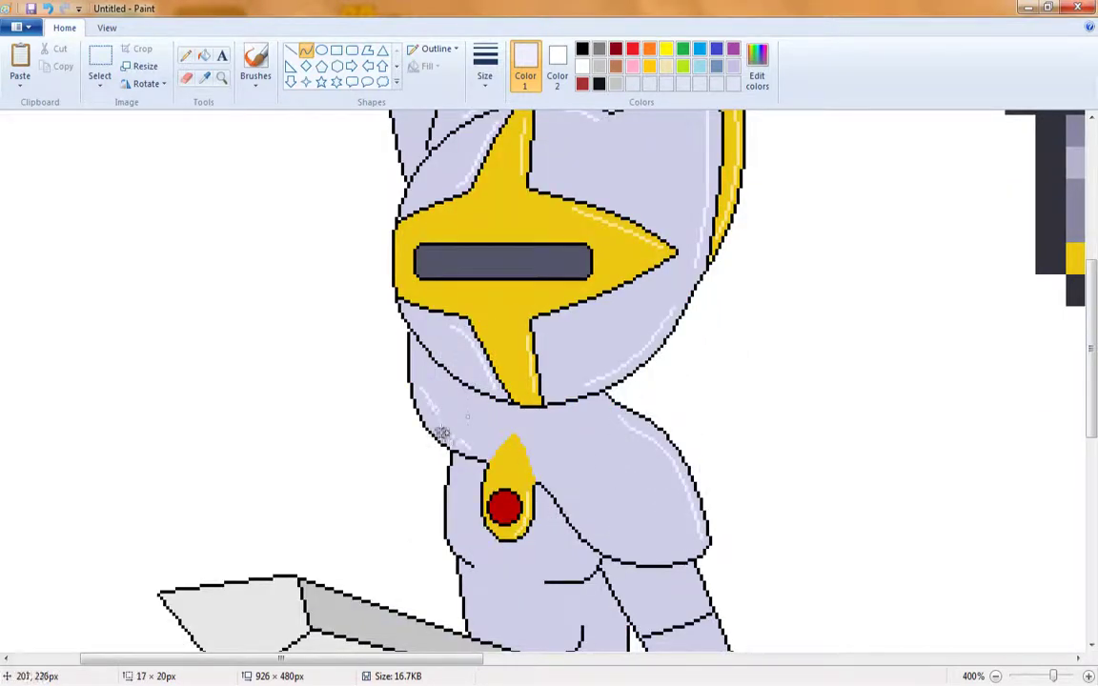
Draw near-white highlight curves on the torso, lowered arm, waist and both legs.
scroll(444, 433, "down", 2)
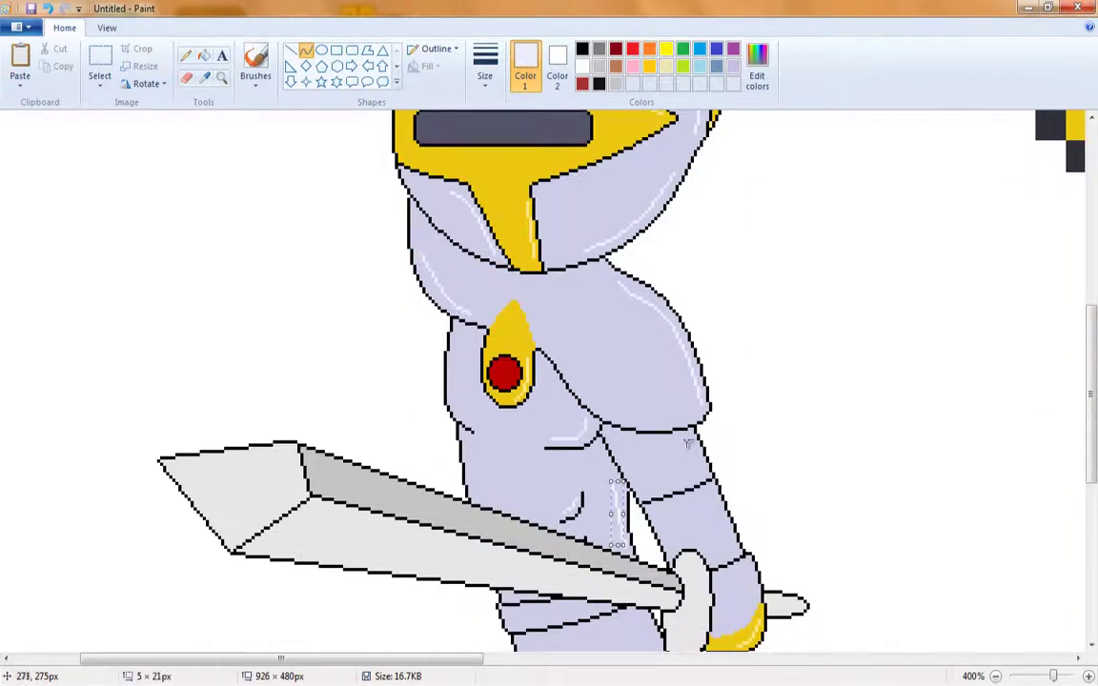
scroll(736, 551, "down", 2)
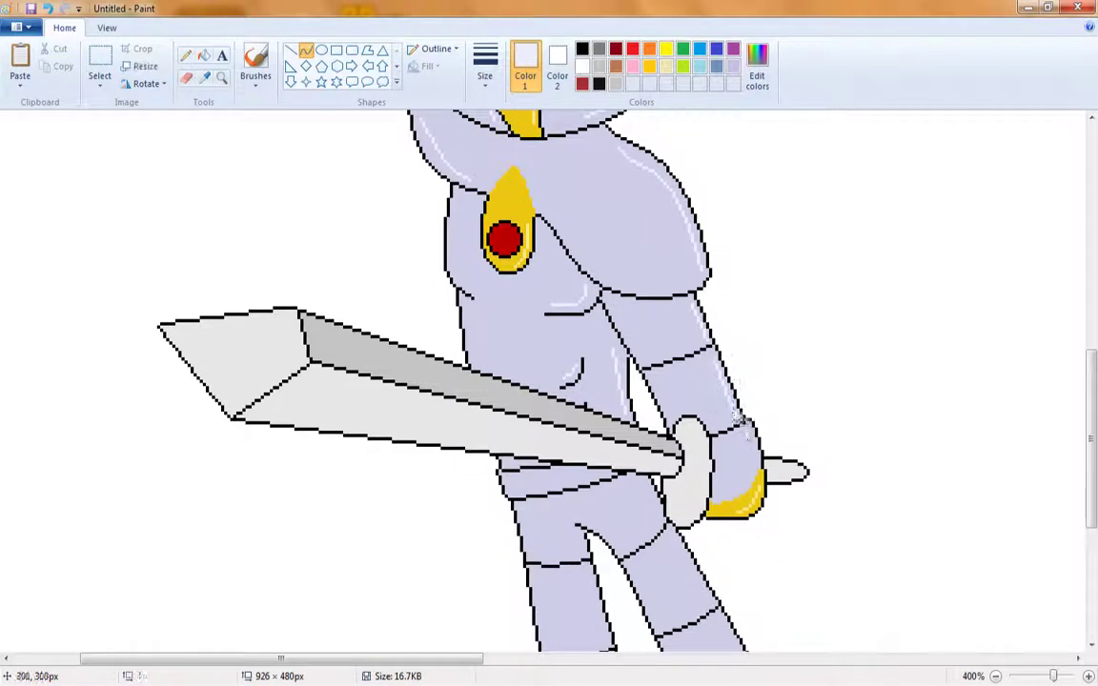
scroll(750, 444, "down", 4)
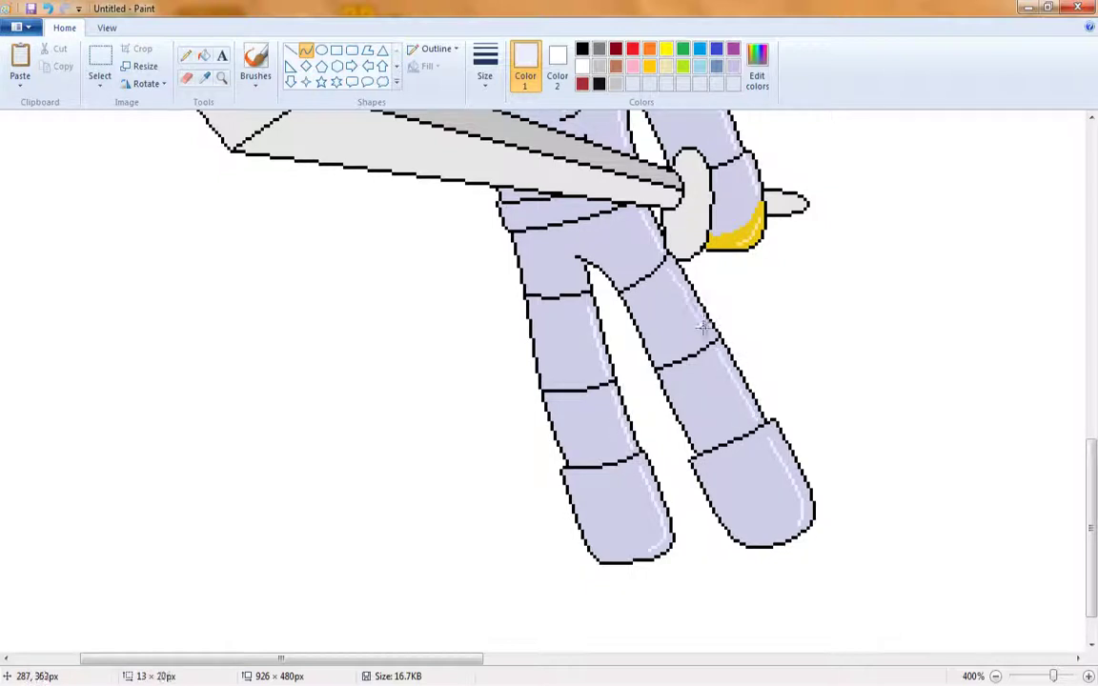
left_click_drag(703, 327, 667, 270)
scroll(579, 262, "up", 2)
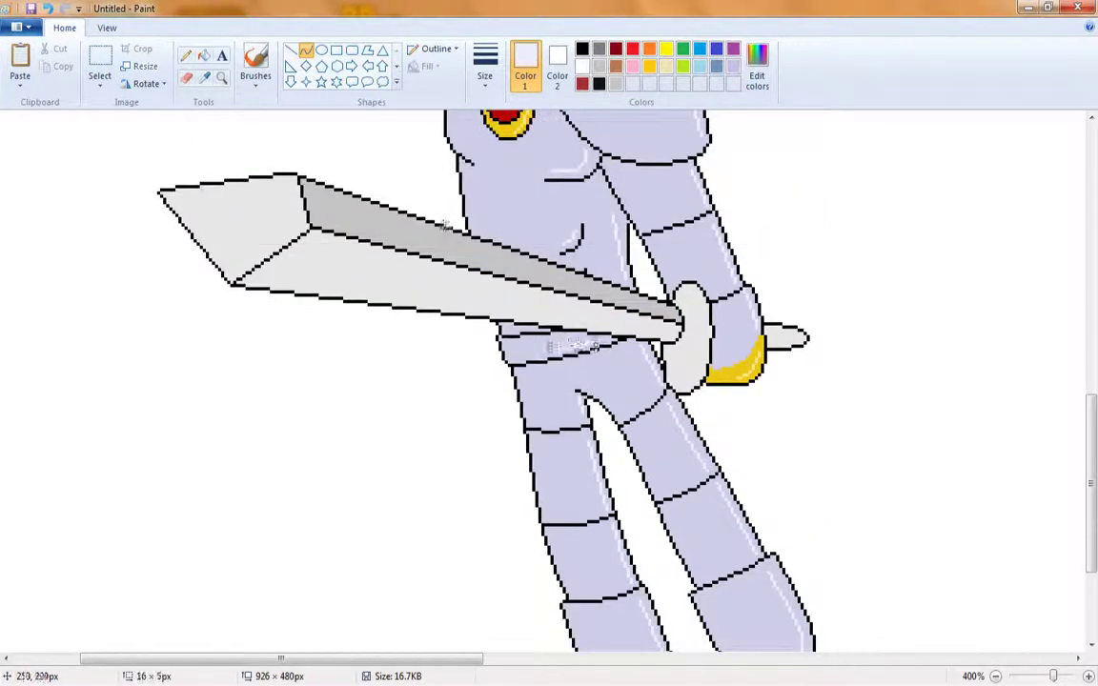
Mix lighter greys and draw highlights along the sword's blade, guard and grip end.
left_click(756, 68)
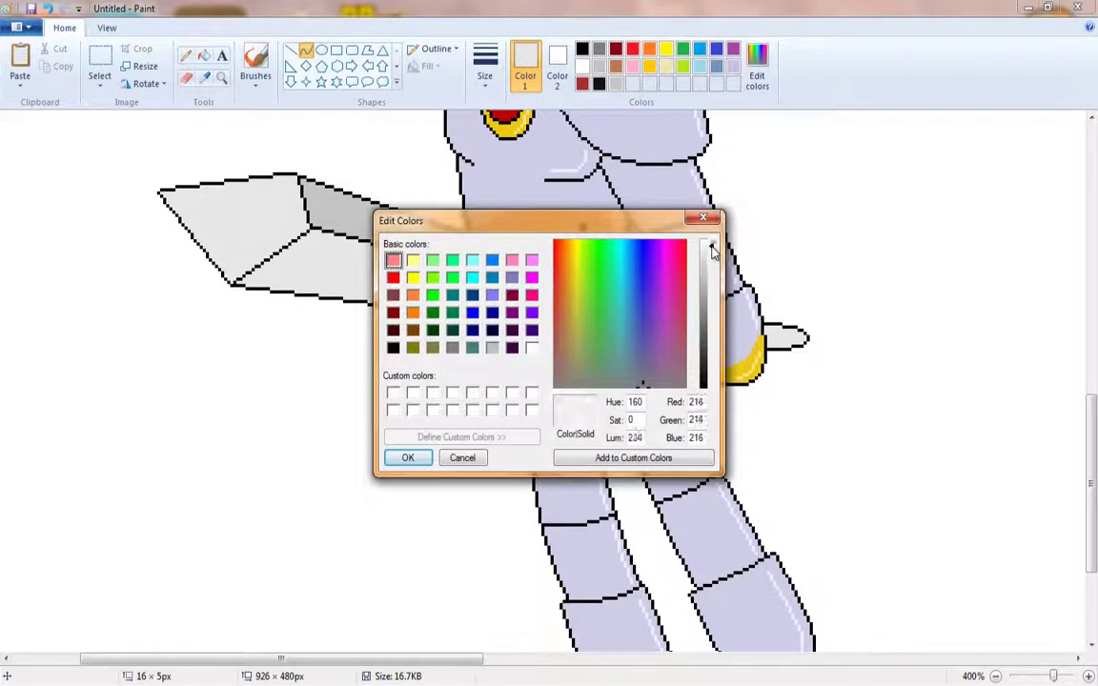
left_click(408, 457)
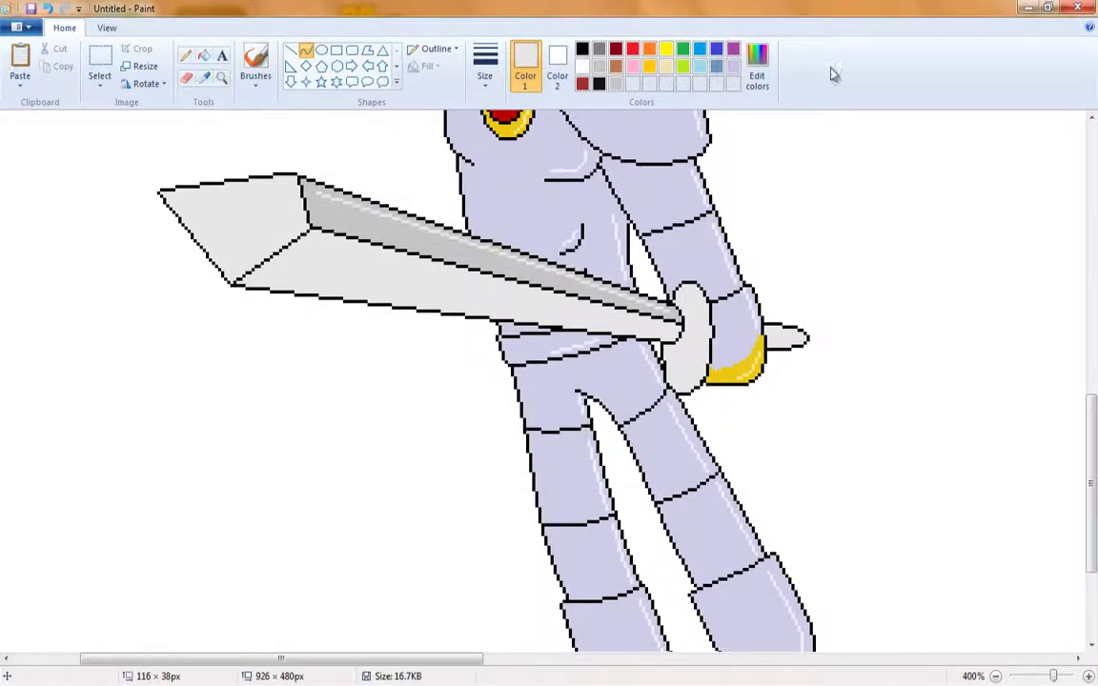
left_click(756, 68)
left_click(409, 456)
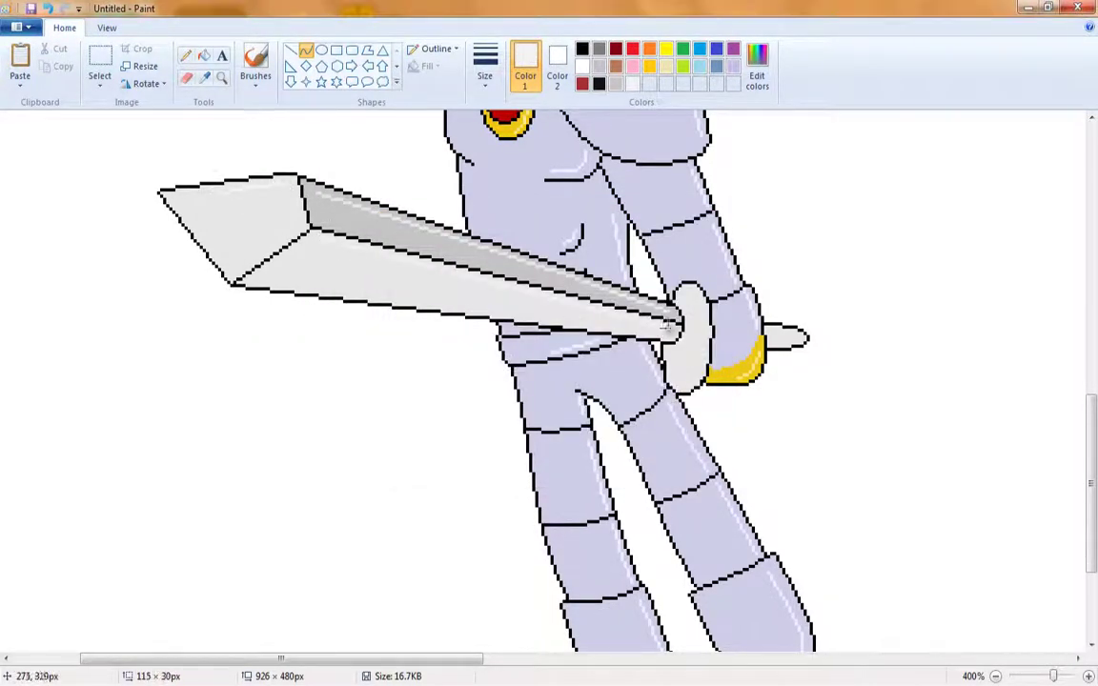
left_click_drag(666, 325, 705, 316)
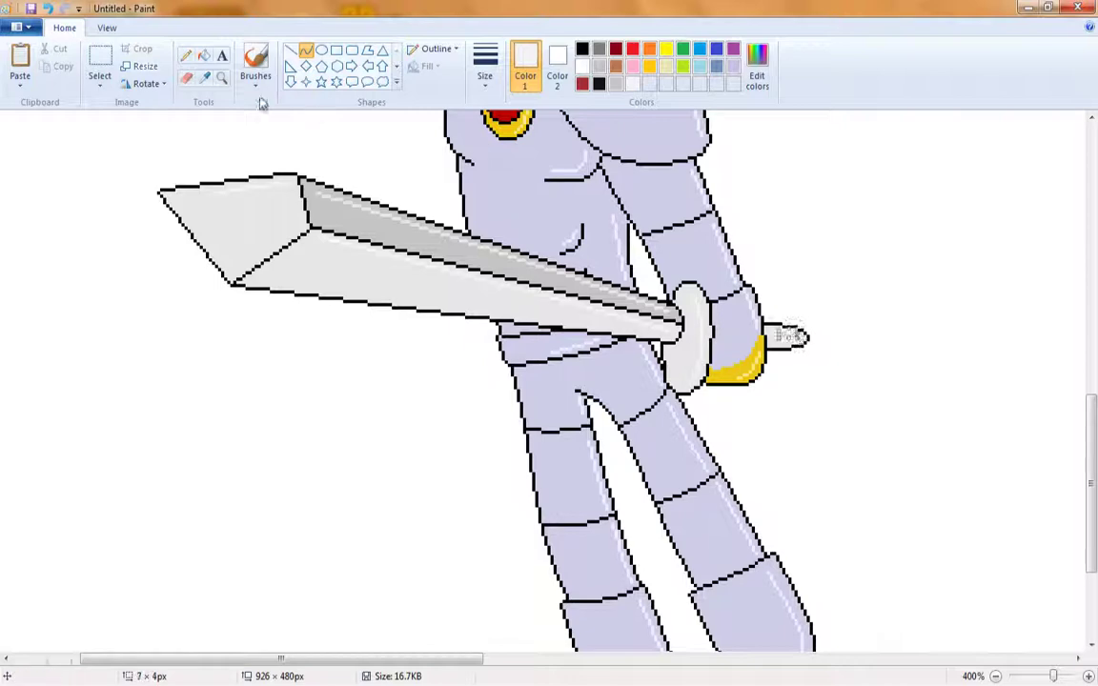
Mix a brighter red for the chest gem's highlight and clear the reference images from the canvas.
left_click(204, 77)
scroll(706, 305, "up", 1)
scroll(381, 381, "up", 1)
left_click(314, 360)
left_click(757, 76)
left_click(407, 456)
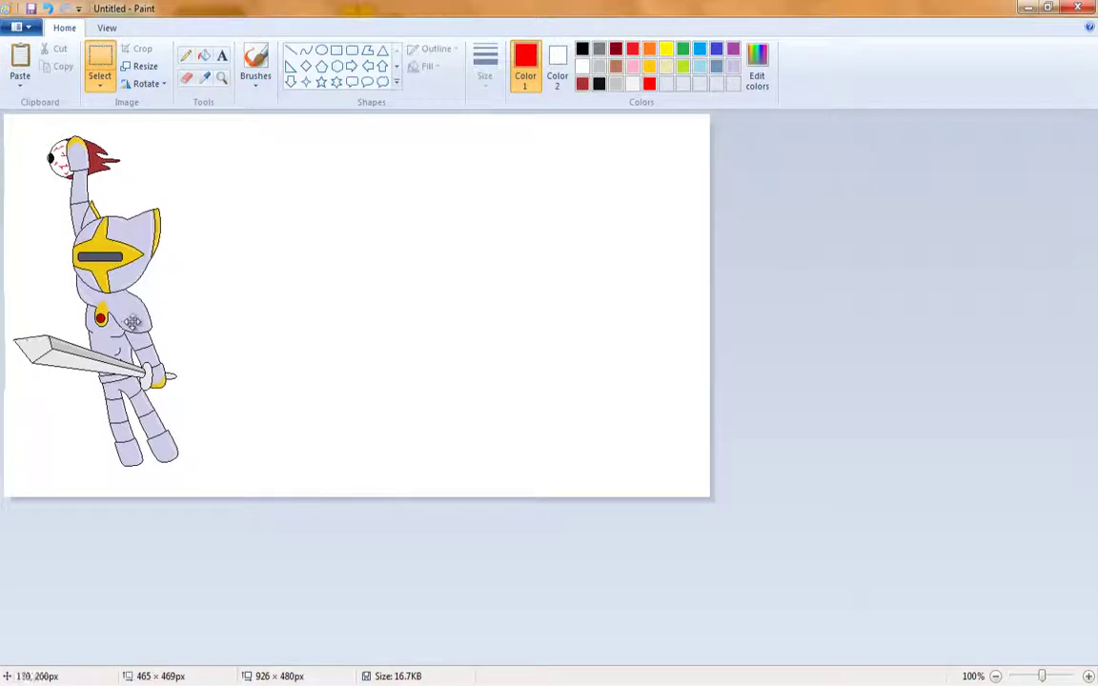
Mix a slightly lighter shade of the flame's dark red and draw highlight curves along the flame's tongues.
scroll(132, 322, "up", 4)
left_click(305, 49)
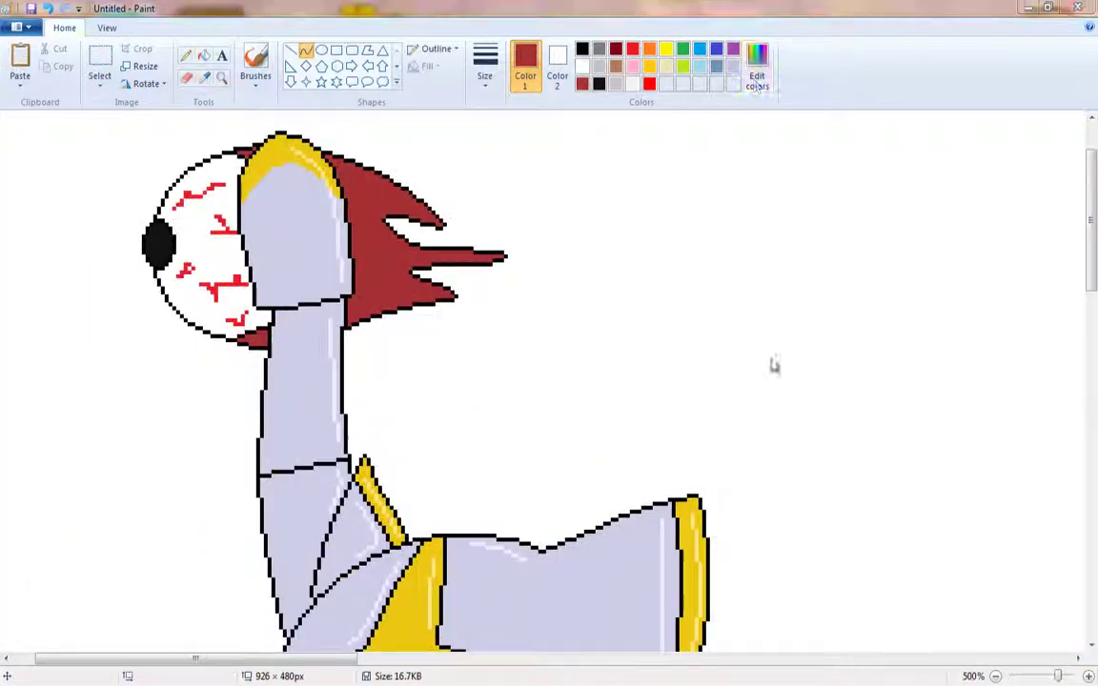
left_click(757, 76)
left_click(409, 459)
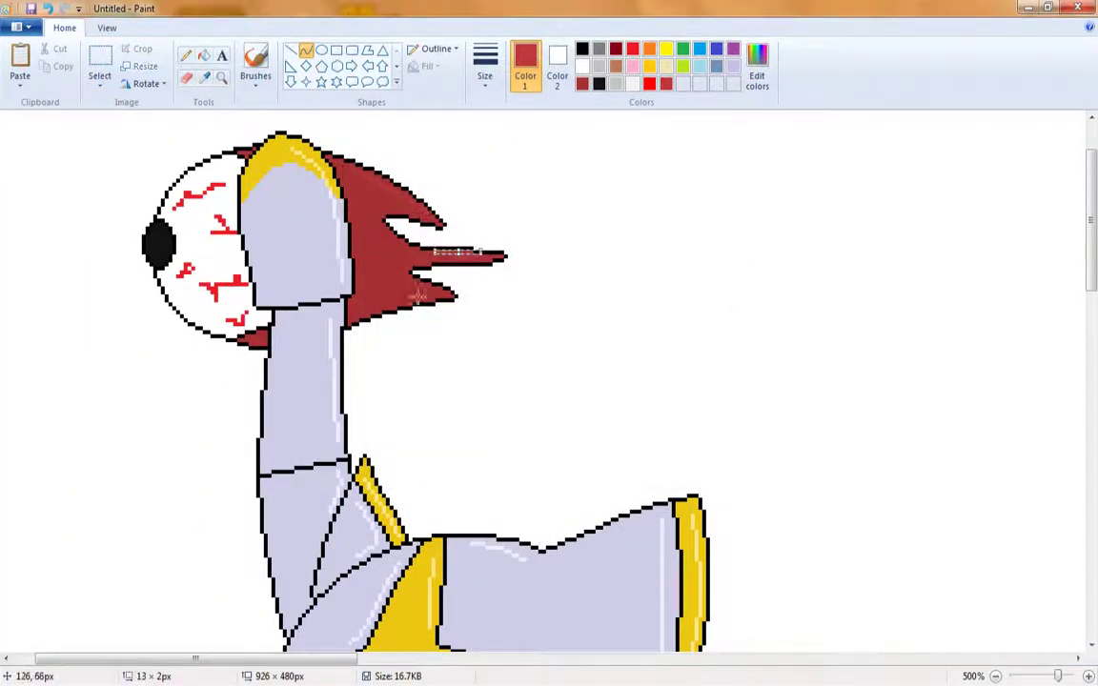
scroll(233, 305, "up", 1)
Sample the pupil's black and add a white glint to the eyeball's pupil.
left_click(204, 76)
left_click(269, 281)
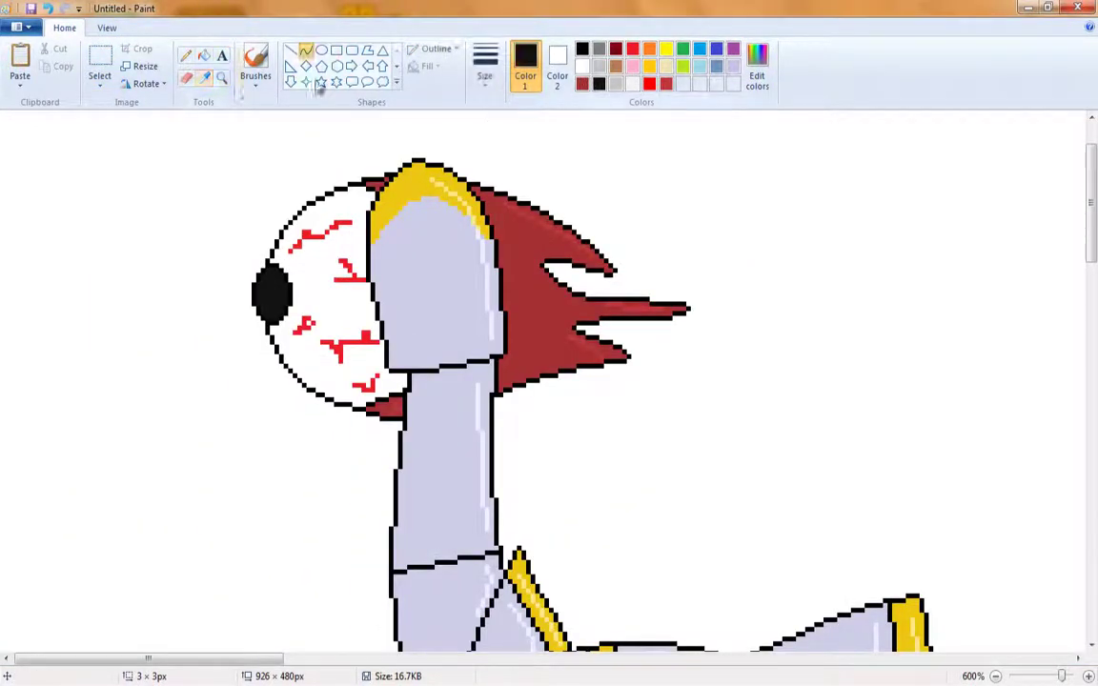
left_click(204, 55)
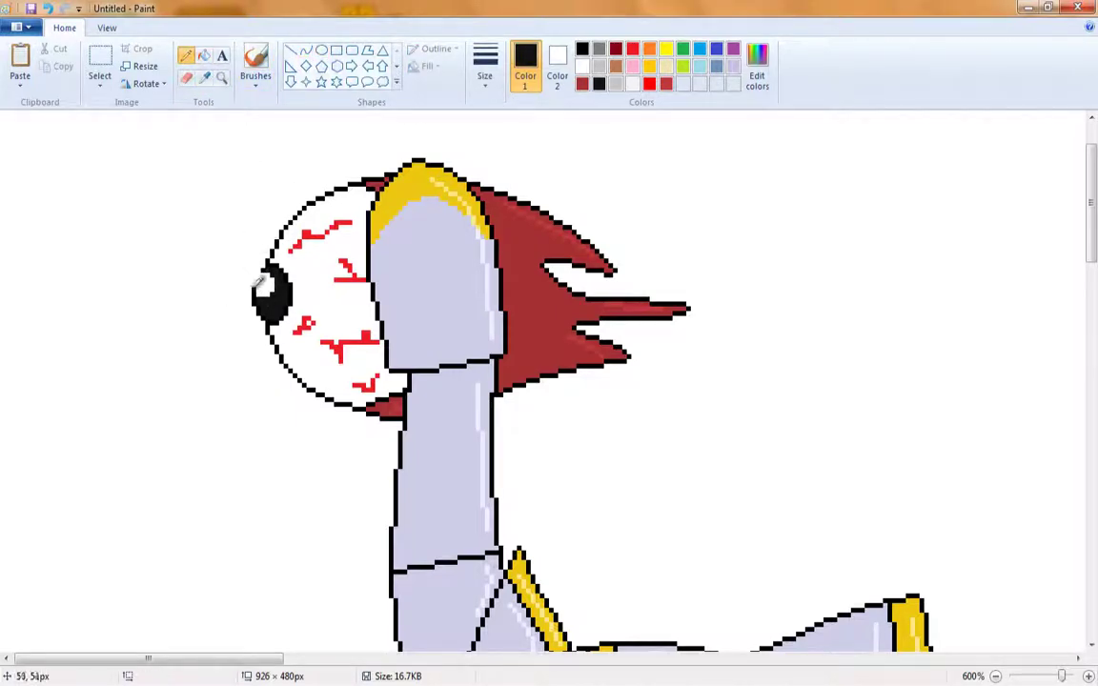
Narrow the canvas to 246 × 480 px so it fits around the knight.
scroll(263, 193, "down", 5)
left_click_drag(711, 305, 190, 312)
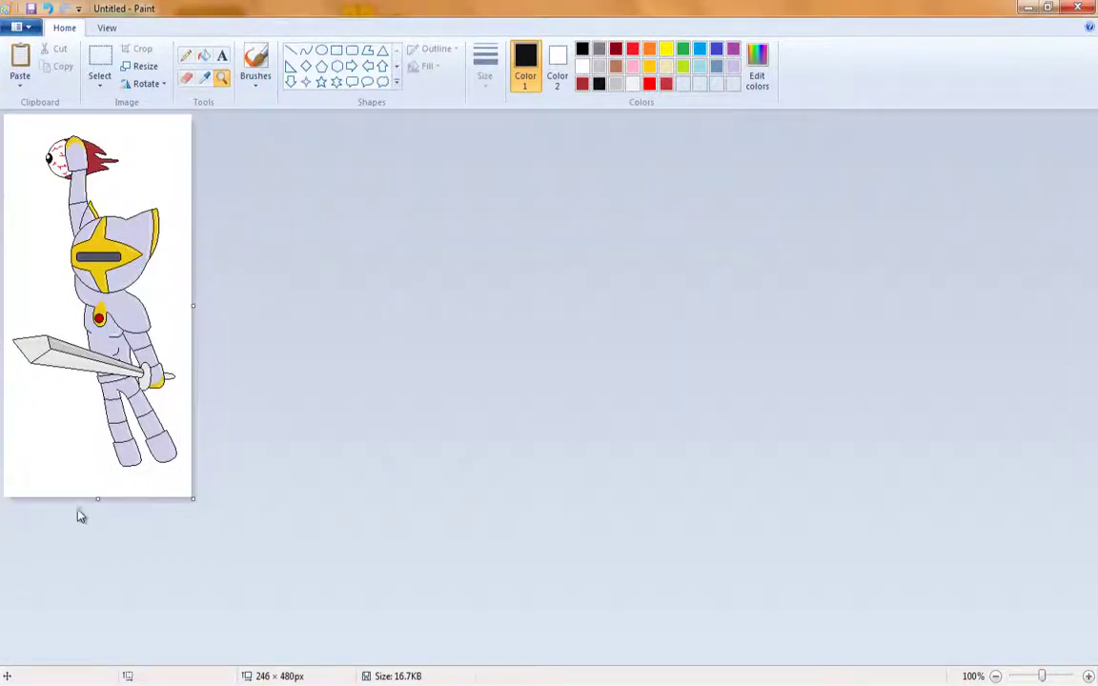